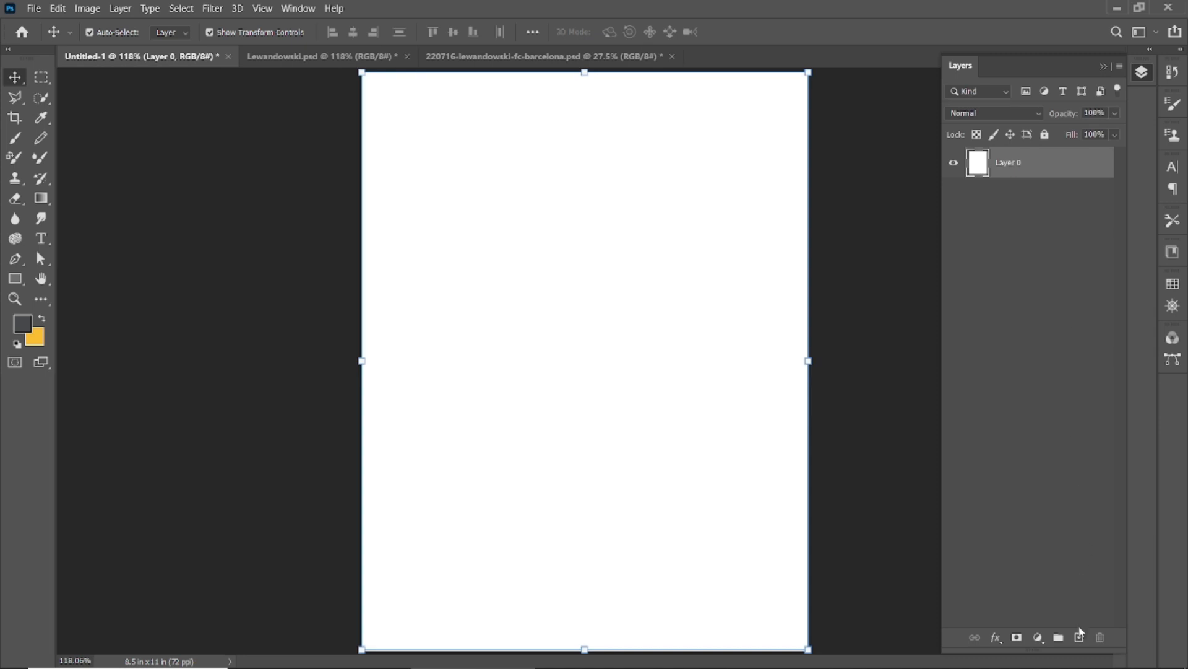
# - Create an 8.5 in by 11 in rectangle shape with a solid dark grey fill
pyautogui.press('u')
pyautogui.click(489, 249)
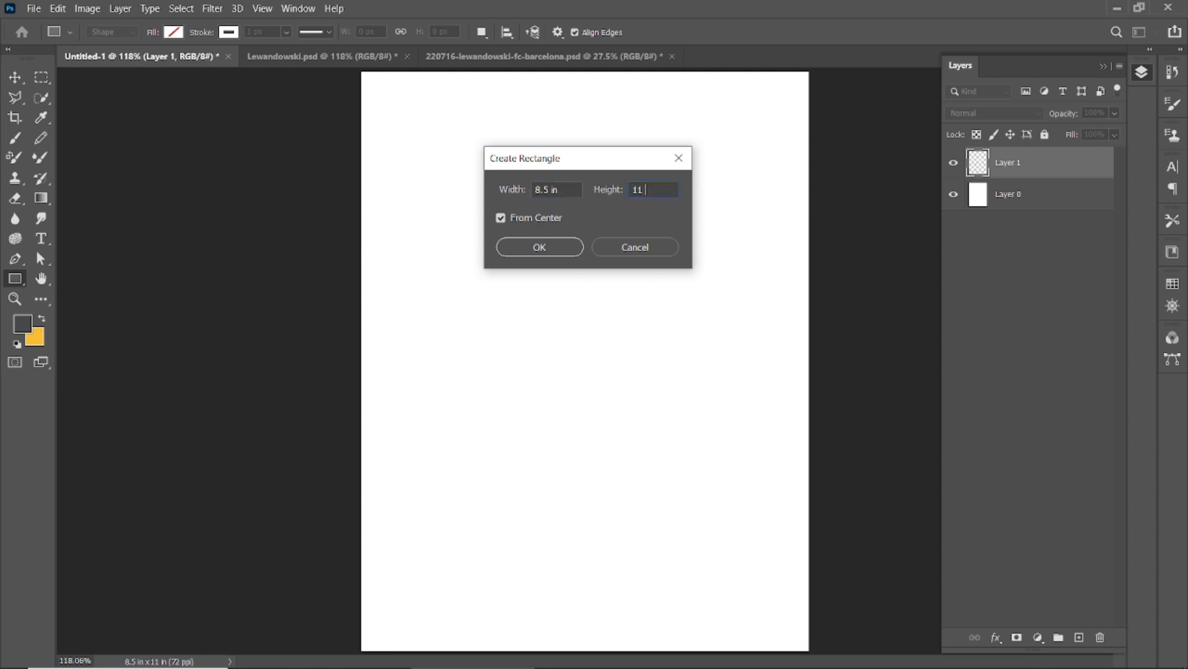
pyautogui.write('11 in')
pyautogui.press('Return')
pyautogui.click(476, 373)
pyautogui.click(478, 374)
pyautogui.click(479, 374)
pyautogui.click(466, 403)
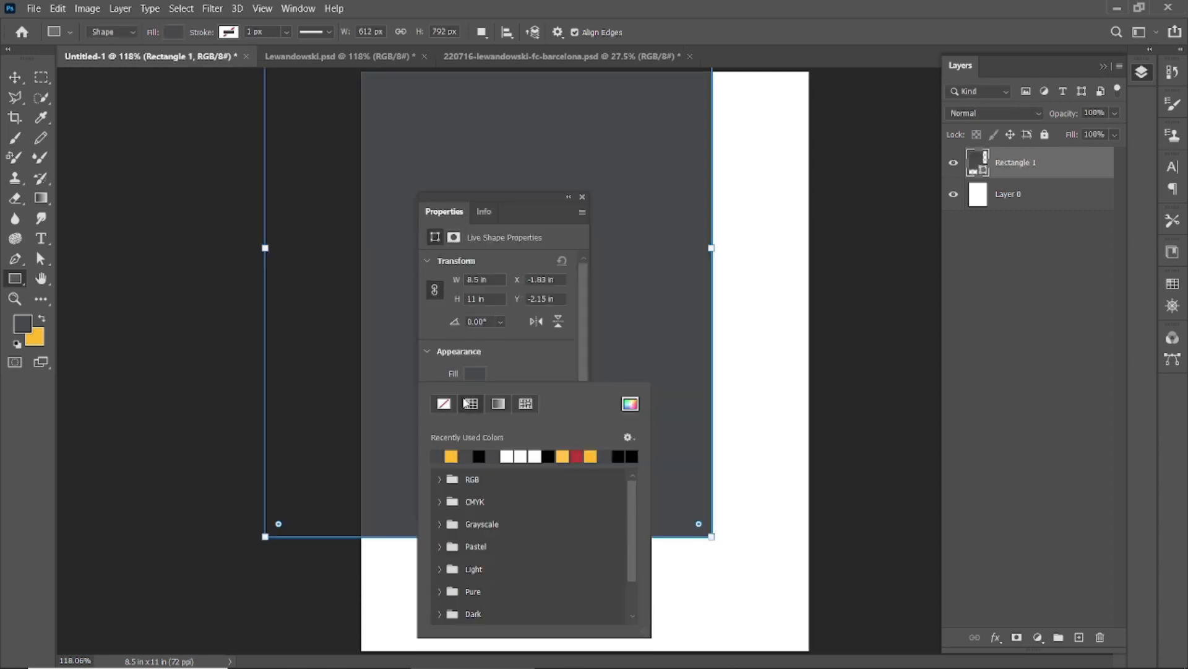
pyautogui.click(583, 198)
# - Centre the grey rectangle on the page and scale it down to leave a white margin all around
pyautogui.press('v')
pyautogui.hotkey('ctrl', 't')
pyautogui.moveTo(522, 263); pyautogui.dragTo(683, 126)
pyautogui.moveTo(809, 72); pyautogui.dragTo(748, 174)
pyautogui.click(728, 36)
pyautogui.click(681, 111)
# - Copy the red-shirt portrait cutout from 220716-lewandowski-fc-barcelona.psd into Untitled-1 and place its layer above the rectangle
pyautogui.click(558, 55)
pyautogui.moveTo(617, 275); pyautogui.dragTo(179, 59)
pyautogui.moveTo(595, 271); pyautogui.dragTo(596, 273)
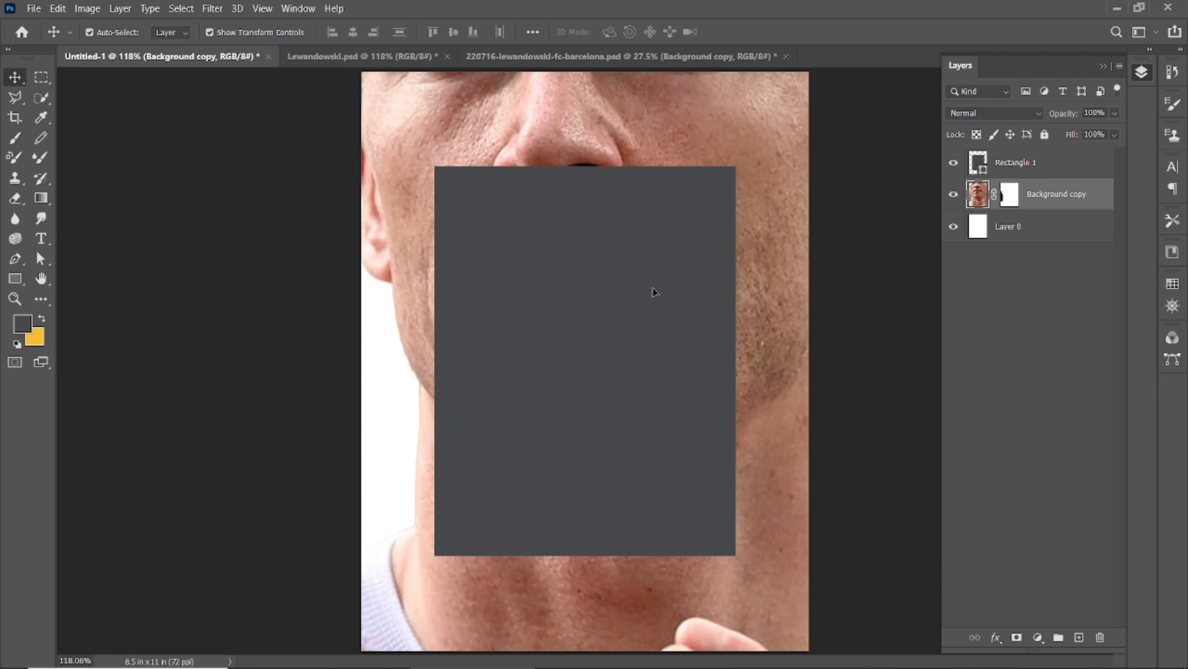
pyautogui.scroll(-6, 683, 247)
pyautogui.moveTo(1039, 193); pyautogui.dragTo(1036, 155)
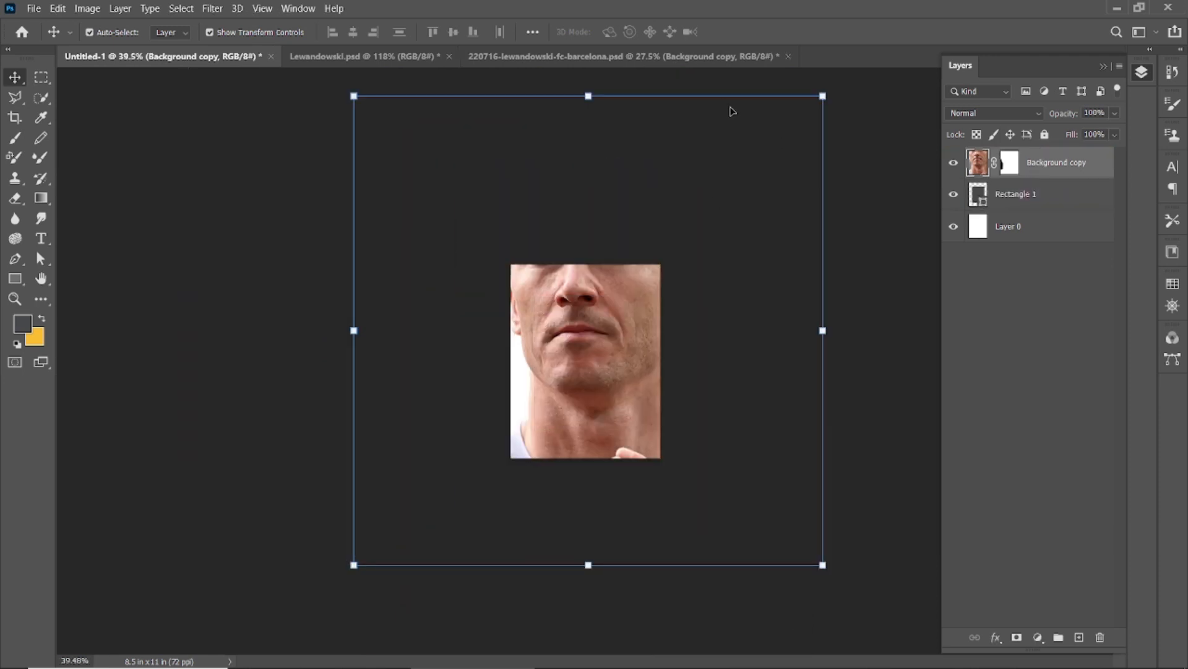
# - Scale the portrait down to the rectangle's width and position it with the head rising above the rectangle's upper edge
pyautogui.hotkey('ctrl', 't')
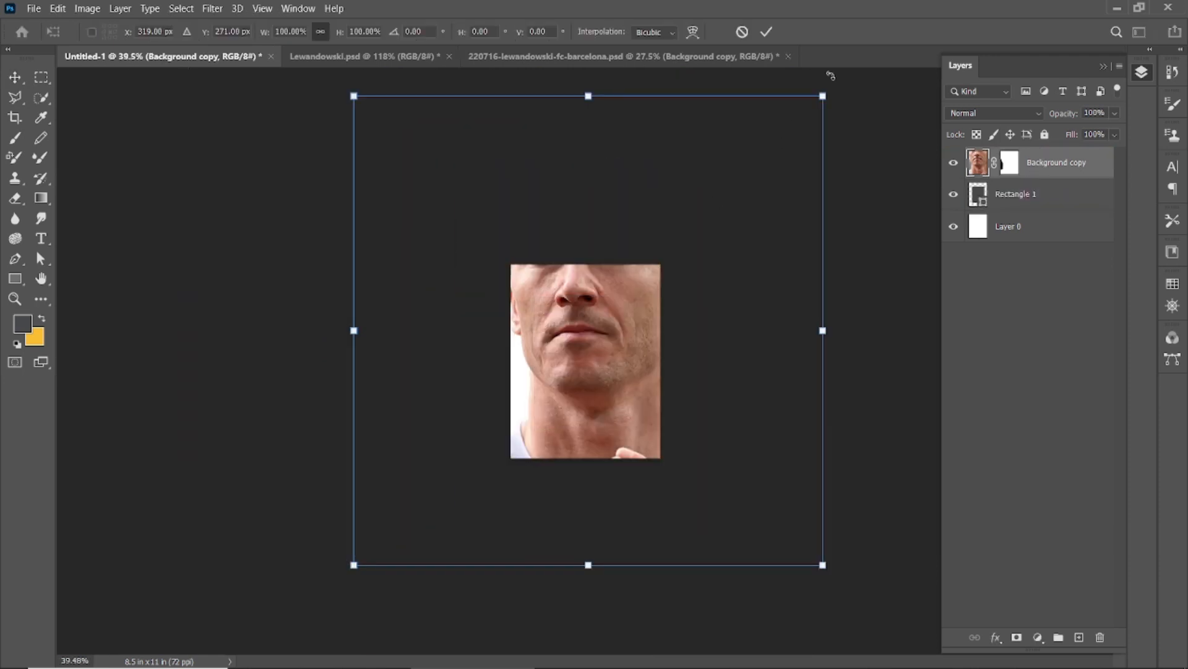
pyautogui.moveTo(824, 97); pyautogui.dragTo(673, 270)
pyautogui.press('Return')
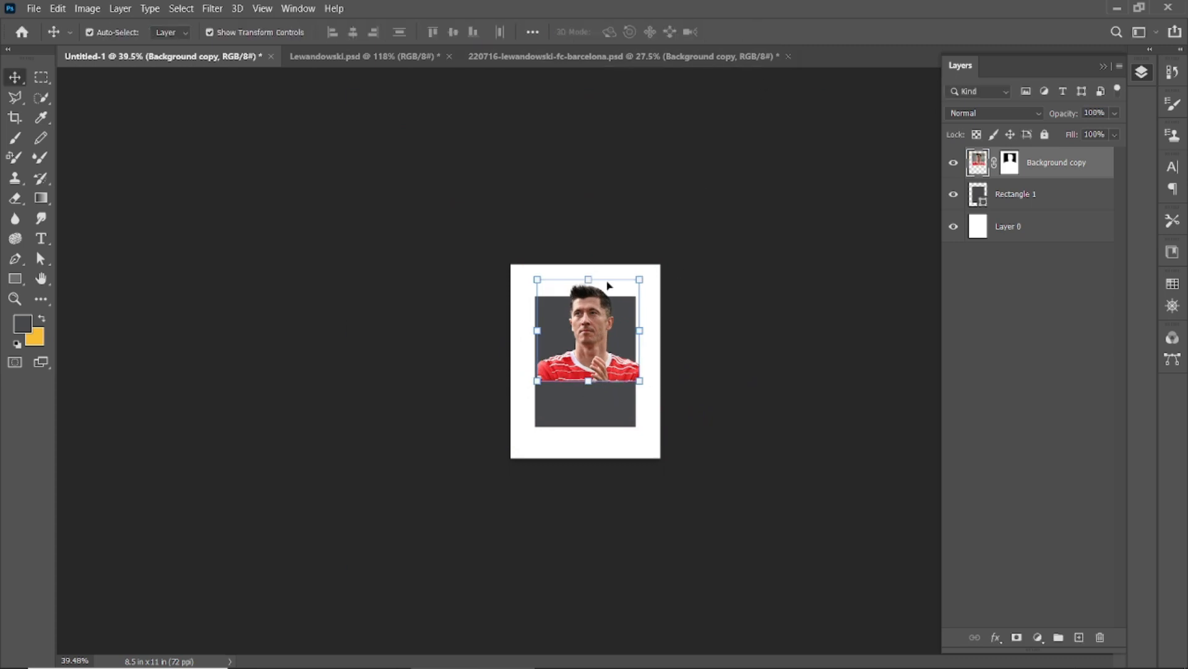
pyautogui.scroll(6, 581, 321)
pyautogui.moveTo(581, 320); pyautogui.dragTo(571, 274)
pyautogui.scroll(-1, 571, 275)
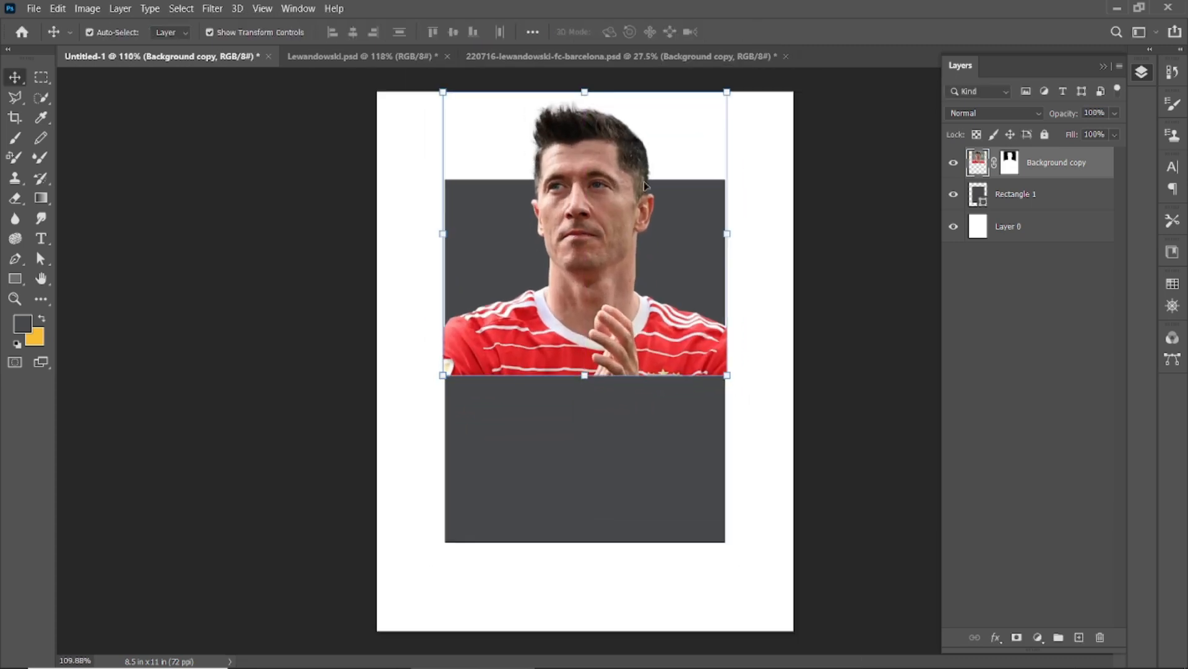
pyautogui.moveTo(729, 88); pyautogui.dragTo(727, 91)
pyautogui.click(771, 32)
pyautogui.moveTo(581, 228); pyautogui.dragTo(582, 237)
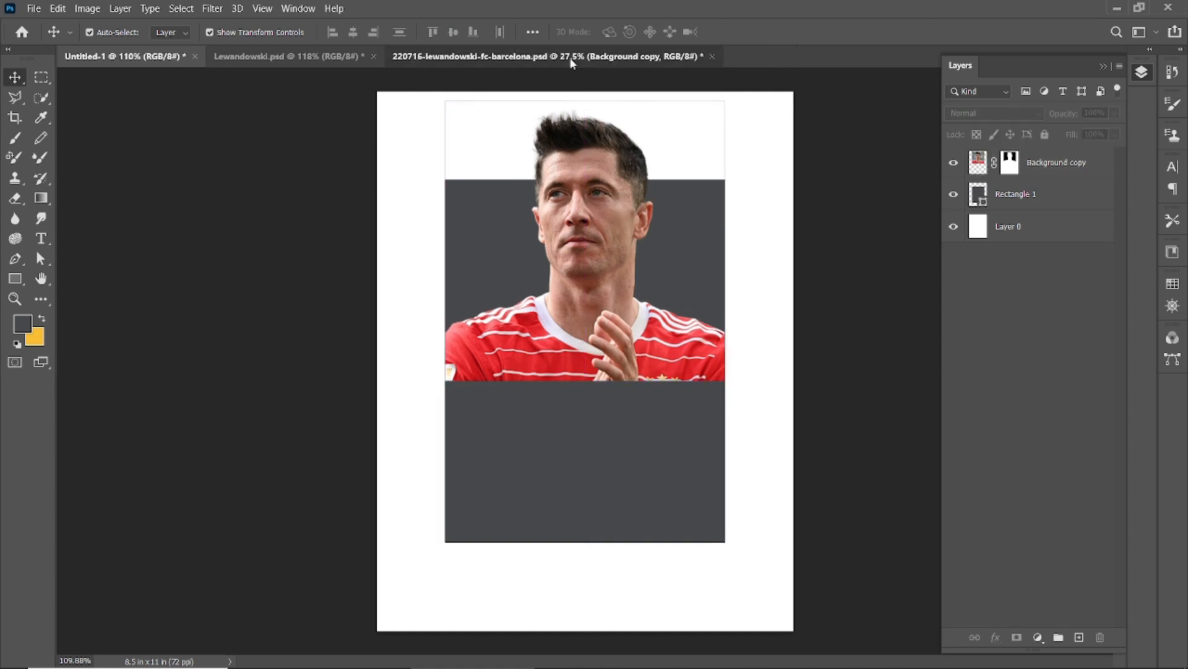
# - Add the white-shirt player cutout from 220716-lewandowski-fc-barcelona.psd, scaled down with its cut-off legs resting on the rectangle's lower edge
pyautogui.click(570, 62)
pyautogui.moveTo(723, 402); pyautogui.dragTo(559, 345)
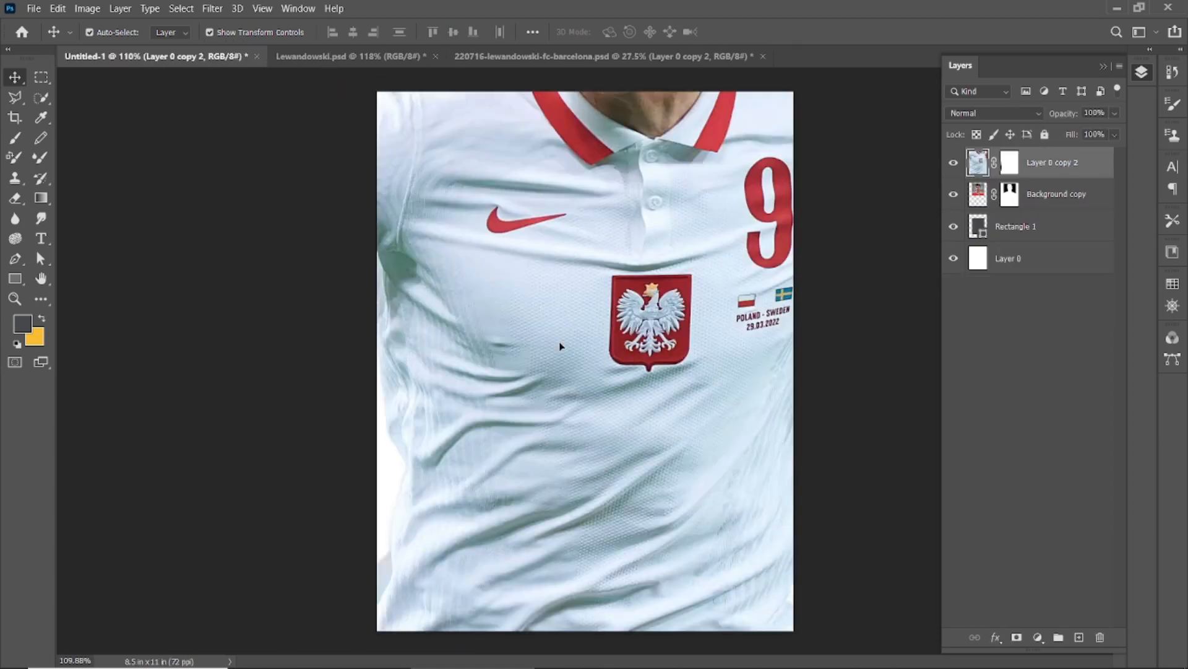
pyautogui.scroll(-3, 649, 272)
pyautogui.moveTo(844, 178); pyautogui.dragTo(660, 369)
pyautogui.press('Return')
pyautogui.hotkey('ctrl', '0')
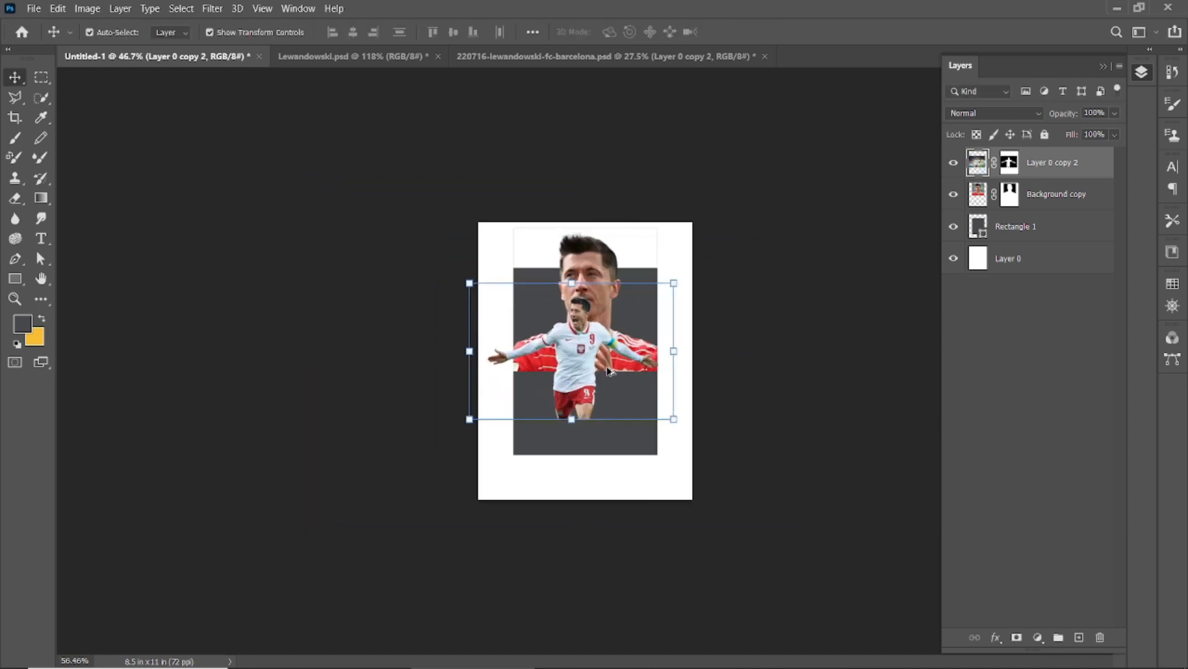
pyautogui.moveTo(570, 328); pyautogui.dragTo(625, 394)
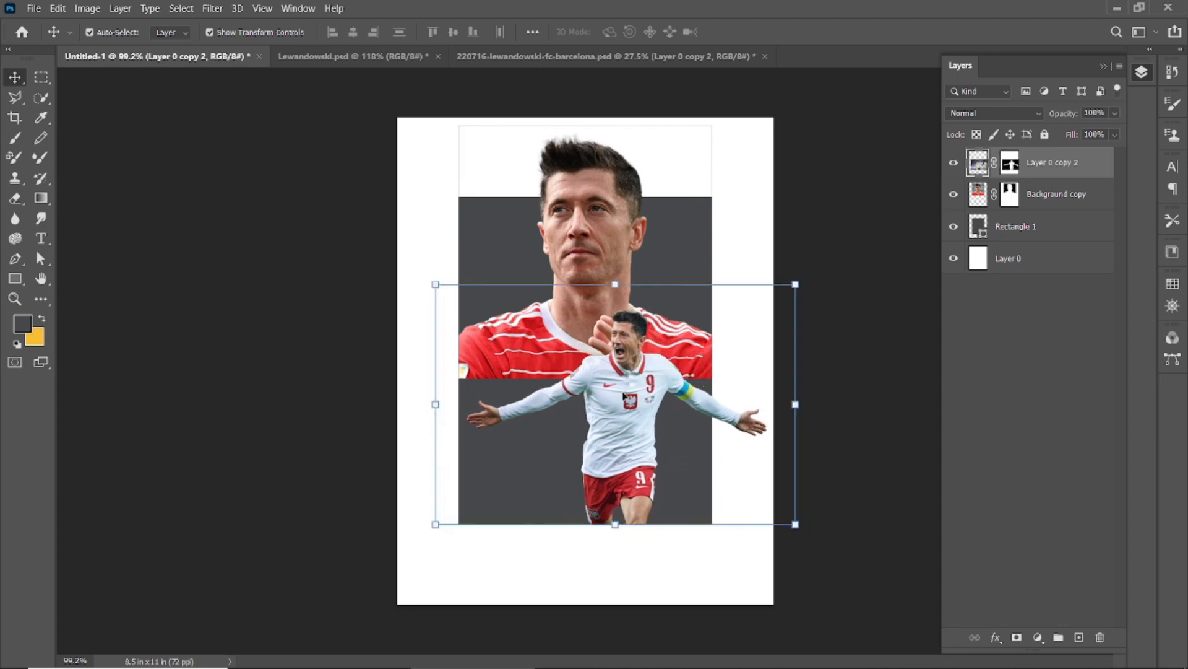
pyautogui.click(808, 229)
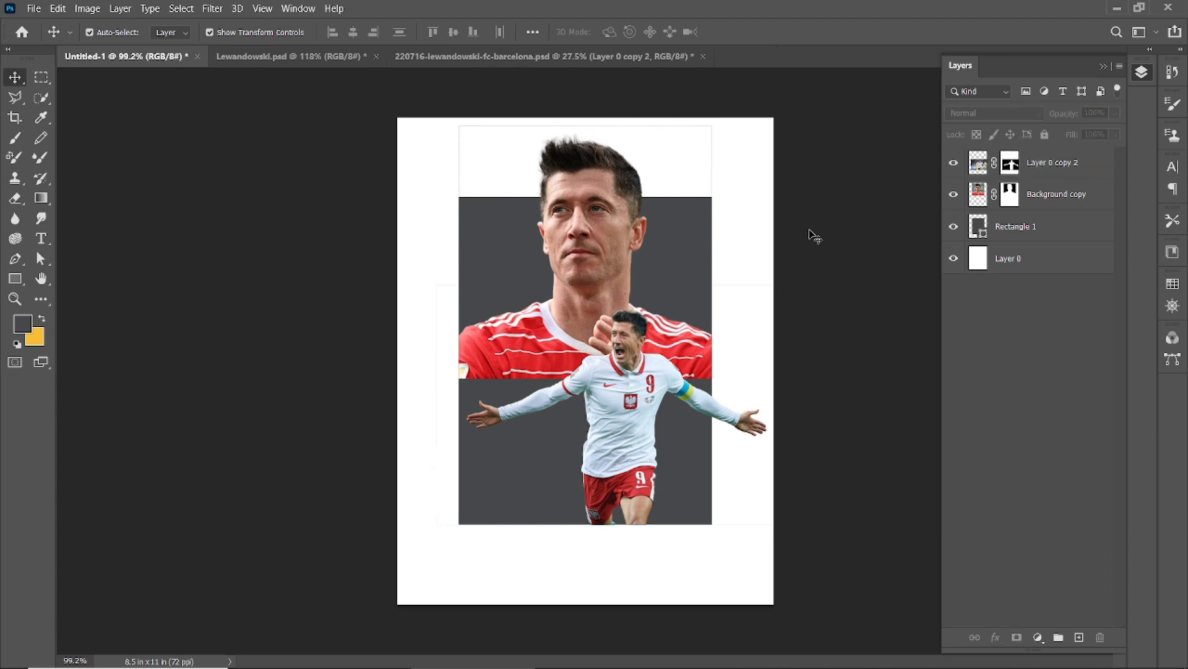
# - Copy the dark Barcelona-kit player cutout from 220716-lewandowski-fc-barcelona.psd into Untitled-1 and scale it down
pyautogui.click(511, 55)
pyautogui.moveTo(449, 335); pyautogui.dragTo(654, 283)
pyautogui.hotkey('ctrl', 't')
pyautogui.moveTo(851, 96); pyautogui.dragTo(664, 269)
pyautogui.click(766, 36)
pyautogui.hotkey('ctrl', '0')
# - Resize the Barcelona-kit player to about 87.3% and place it beside the white-shirt player with its feet below the rectangle
pyautogui.moveTo(533, 309); pyautogui.dragTo(523, 431)
pyautogui.scroll(-1, 521, 440)
pyautogui.moveTo(312, 268); pyautogui.dragTo(353, 305)
pyautogui.moveTo(516, 440); pyautogui.dragTo(513, 414)
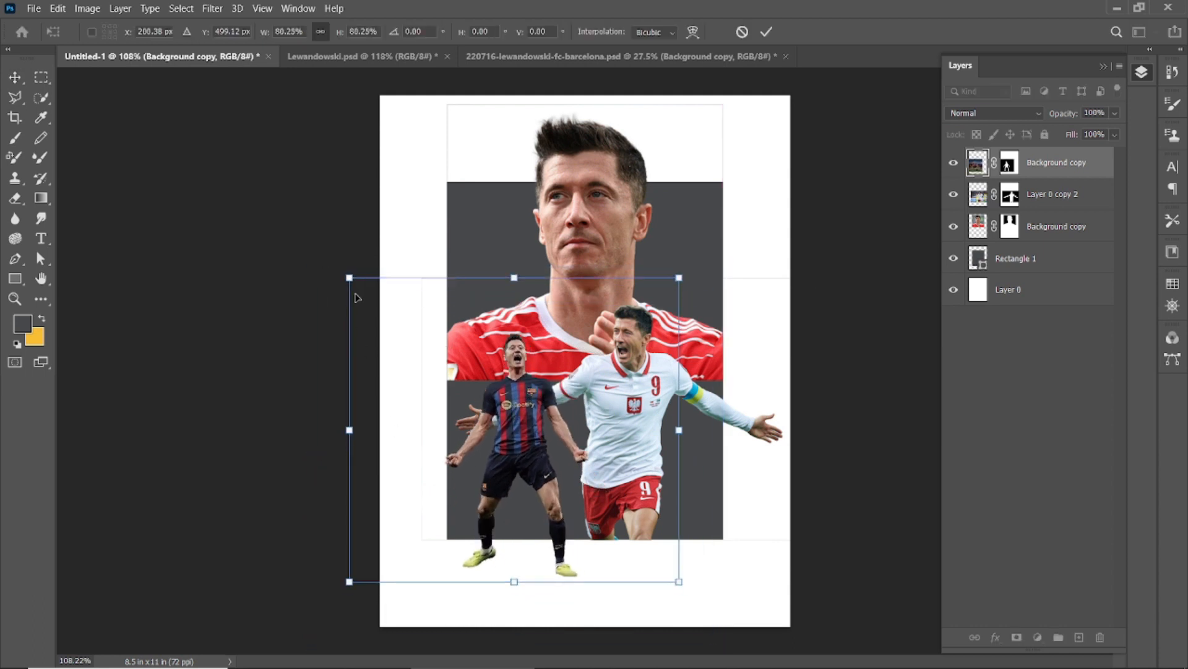
pyautogui.moveTo(349, 277); pyautogui.dragTo(335, 265)
pyautogui.moveTo(517, 421)
pyautogui.mouseDown()
pyautogui.moveTo(518, 434)
pyautogui.moveTo(530, 423)
pyautogui.mouseUp()
pyautogui.scroll(2, 529, 425)
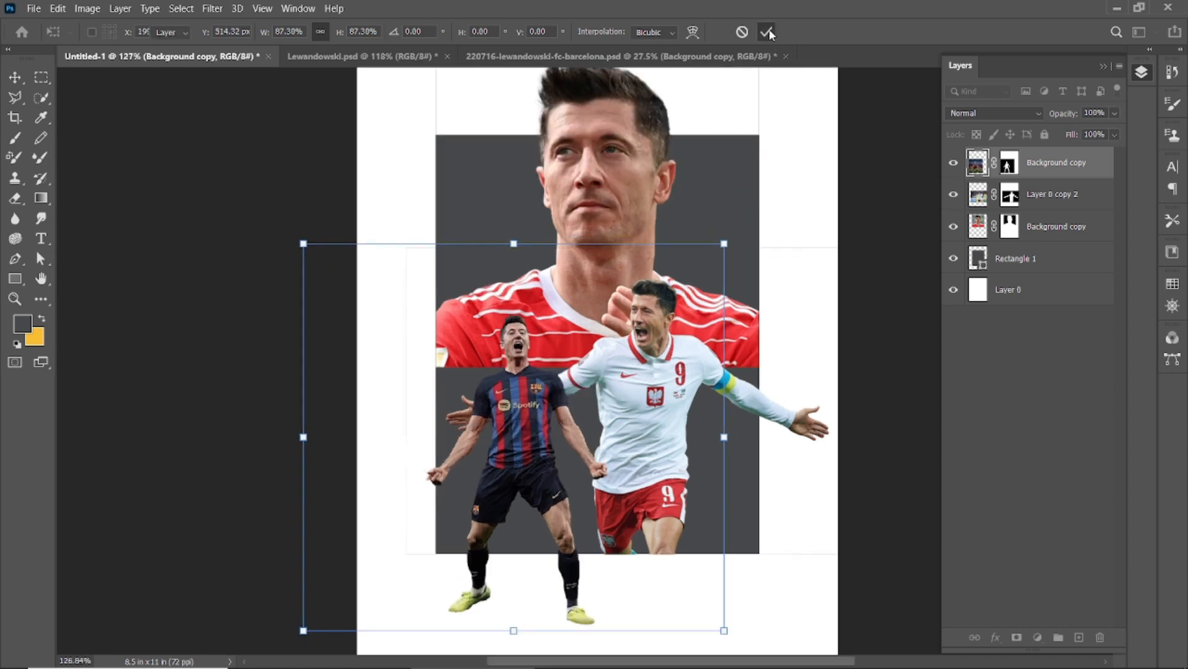
pyautogui.click(766, 32)
pyautogui.click(845, 347)
# - Target the large portrait's layer mask and choose a hard round 90 px brush with black as the foreground colour
pyautogui.scroll(-4, 797, 356)
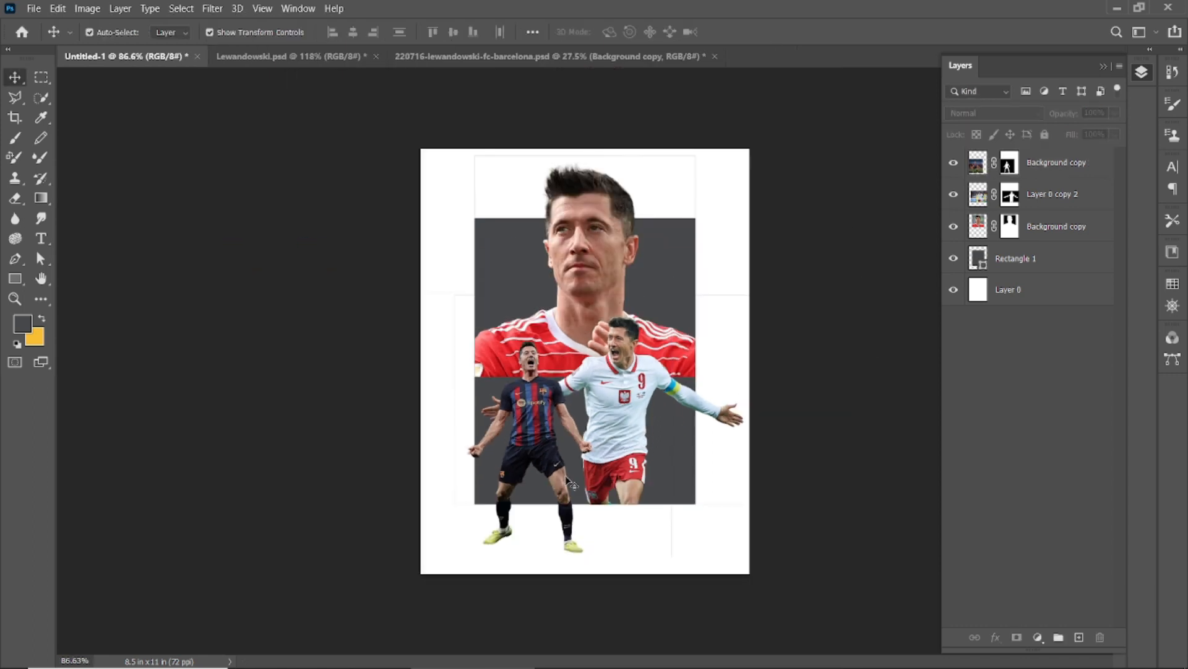
pyautogui.scroll(1, 583, 360)
pyautogui.click(591, 253)
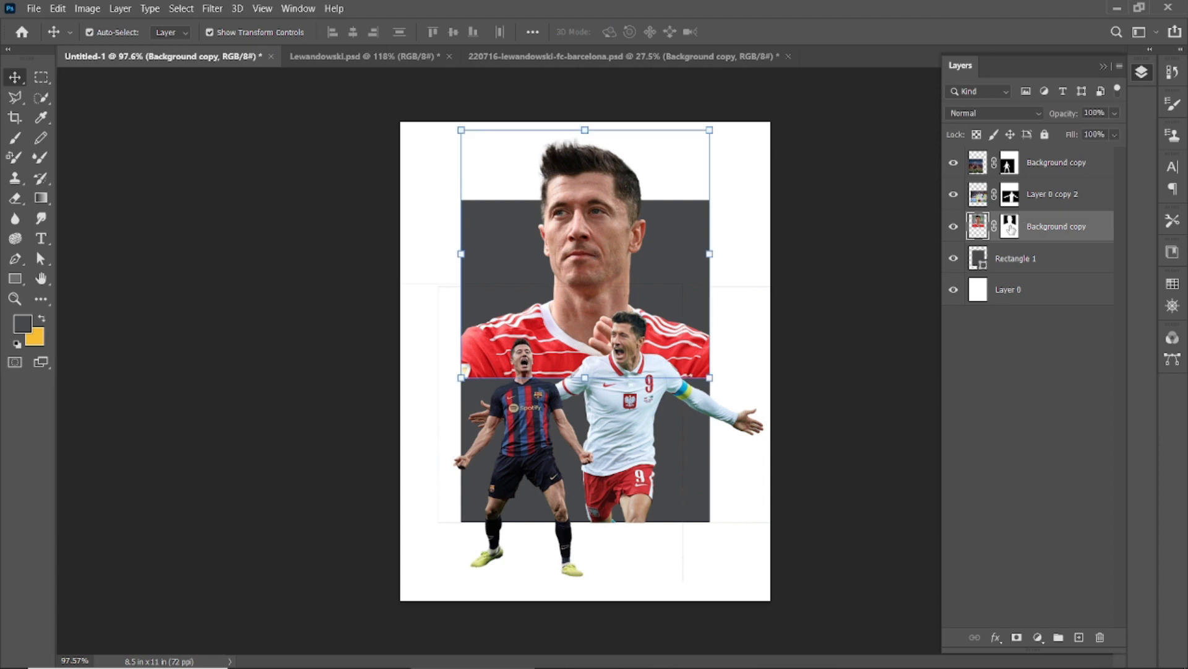
pyautogui.click(720, 180)
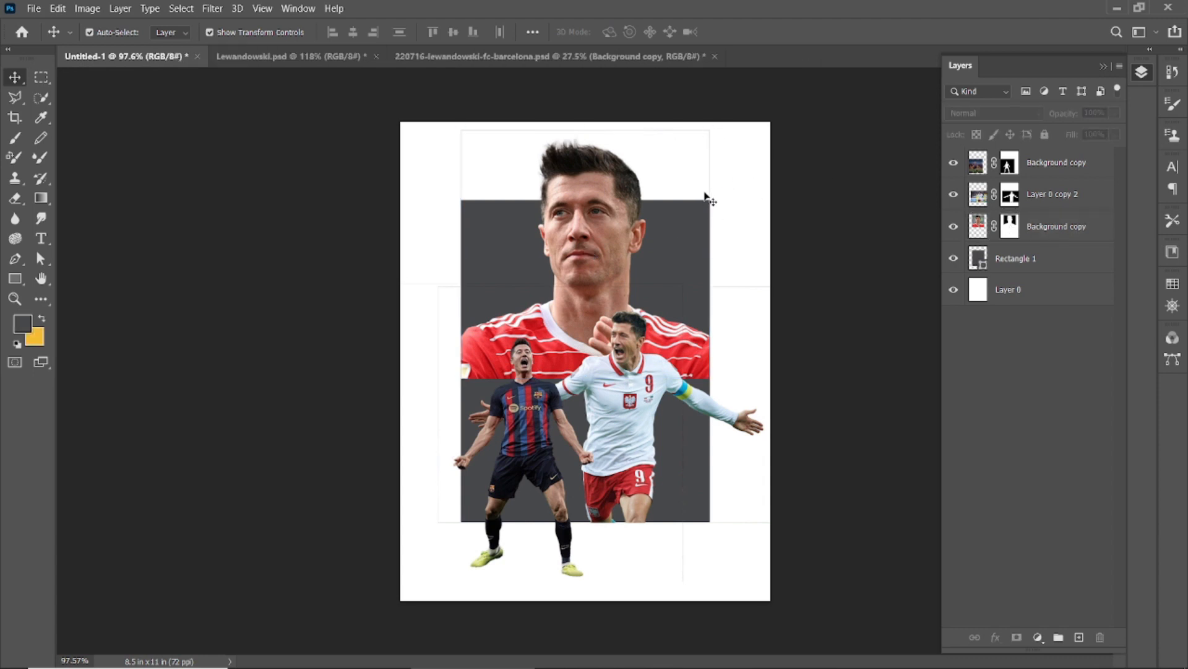
pyautogui.click(1010, 226)
pyautogui.press('b')
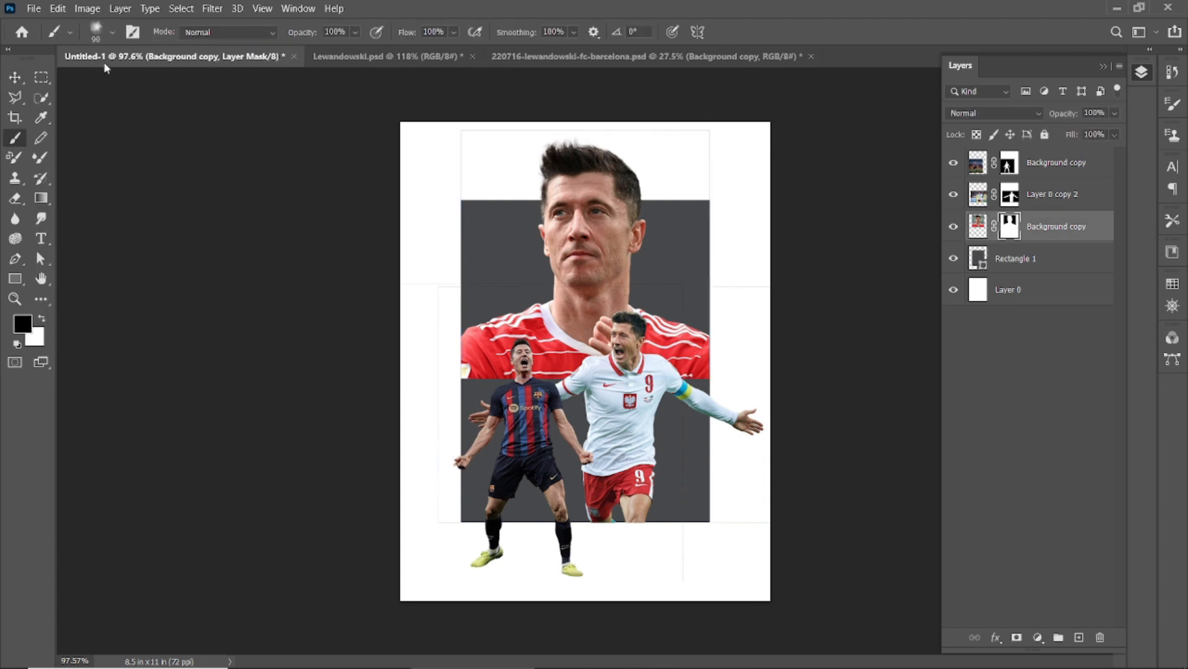
pyautogui.click(112, 32)
pyautogui.scroll(10, 93, 248)
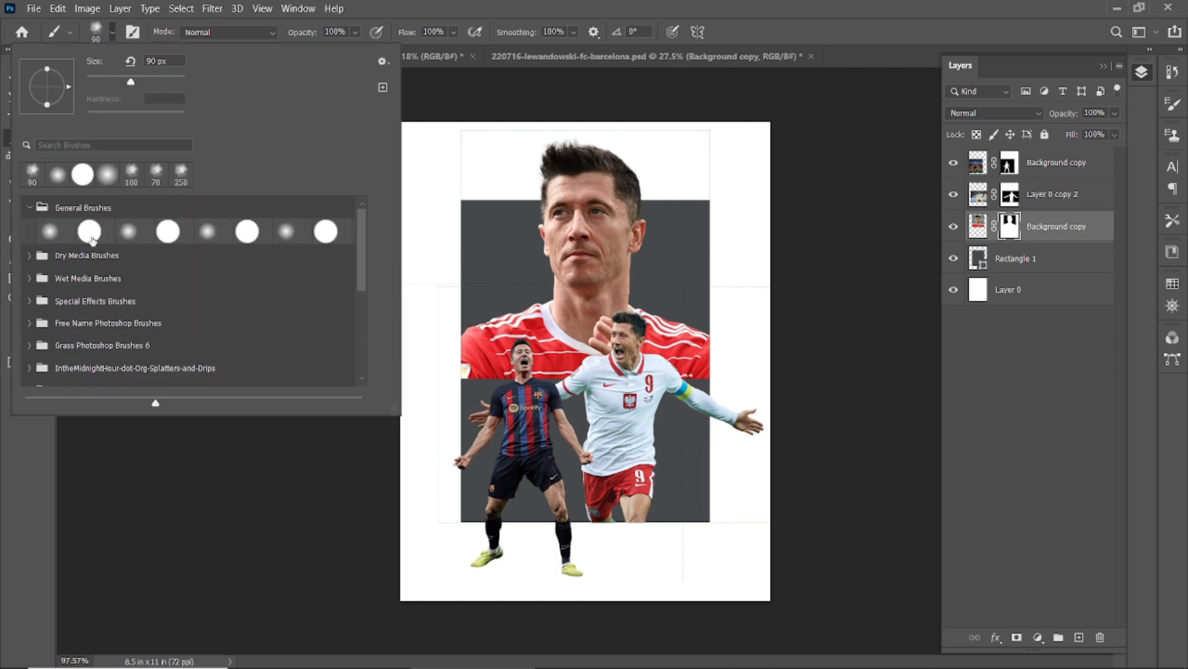
pyautogui.click(585, 196)
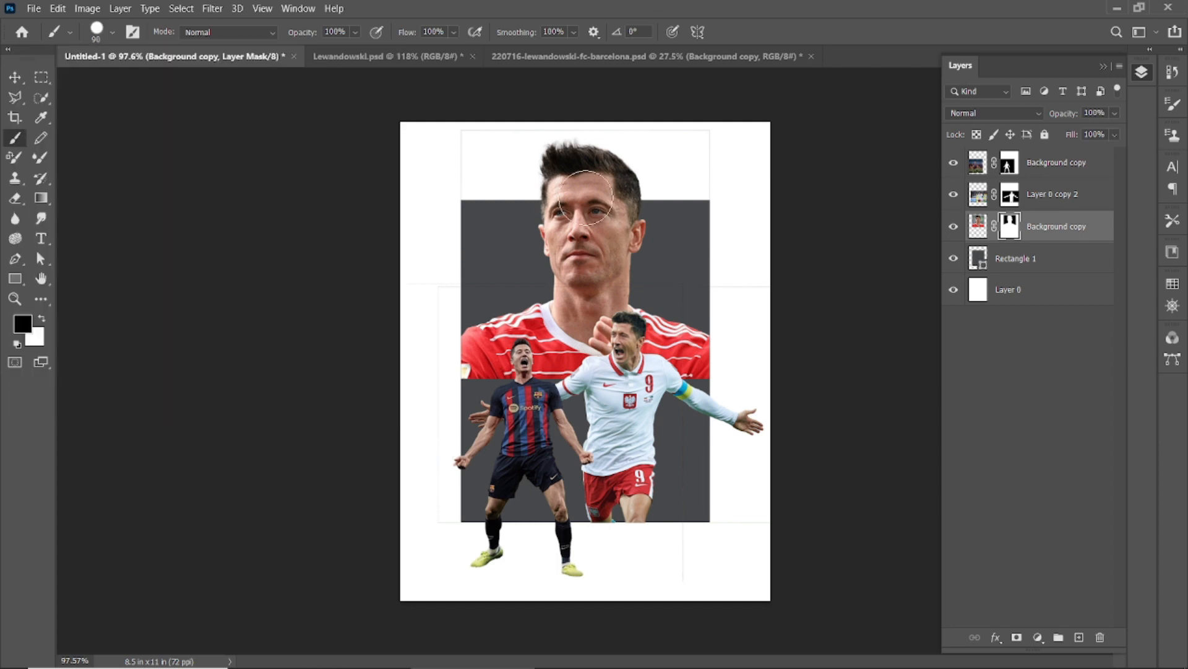
# - Paint black on the portrait's mask around the head and shoulders to hide the stray outline of the image
pyautogui.scroll(4, 632, 192)
pyautogui.scroll(2, 661, 239)
pyautogui.moveTo(586, 150)
pyautogui.mouseDown()
pyautogui.moveTo(721, 153)
pyautogui.moveTo(786, 176)
pyautogui.moveTo(811, 449)
pyautogui.moveTo(802, 505)
pyautogui.mouseUp()
pyautogui.moveTo(502, 127)
pyautogui.mouseDown()
pyautogui.moveTo(355, 146)
pyautogui.moveTo(273, 359)
pyautogui.mouseUp()
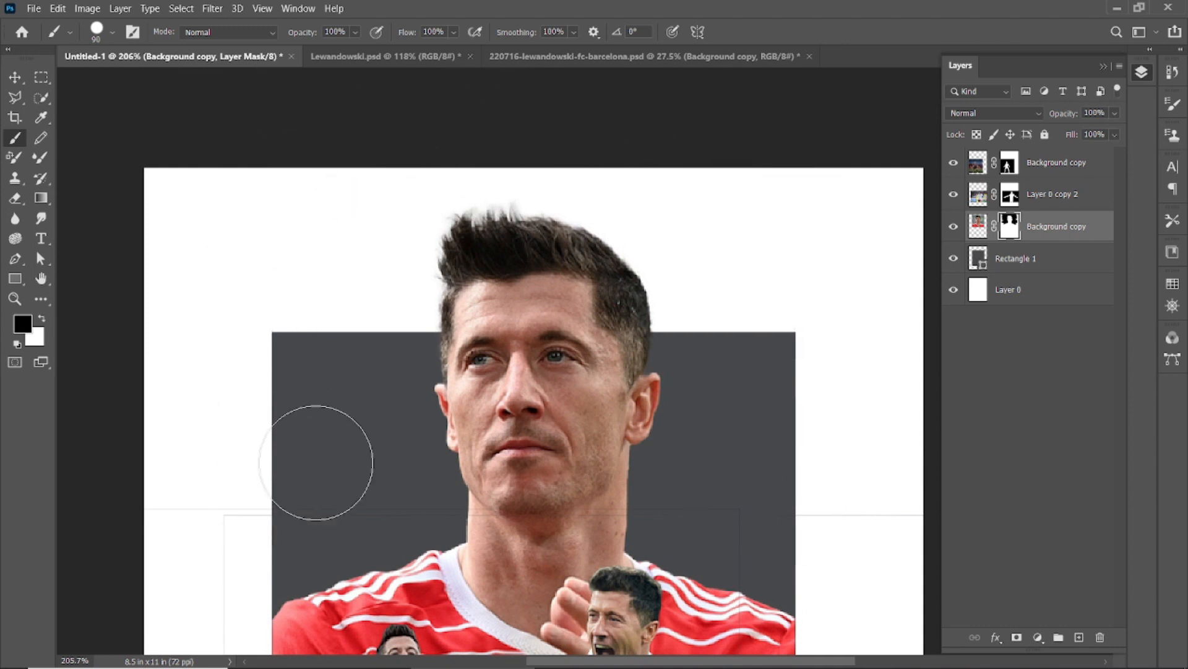
pyautogui.scroll(-2, 319, 456)
pyautogui.scroll(1, 685, 380)
pyautogui.scroll(6, 566, 296)
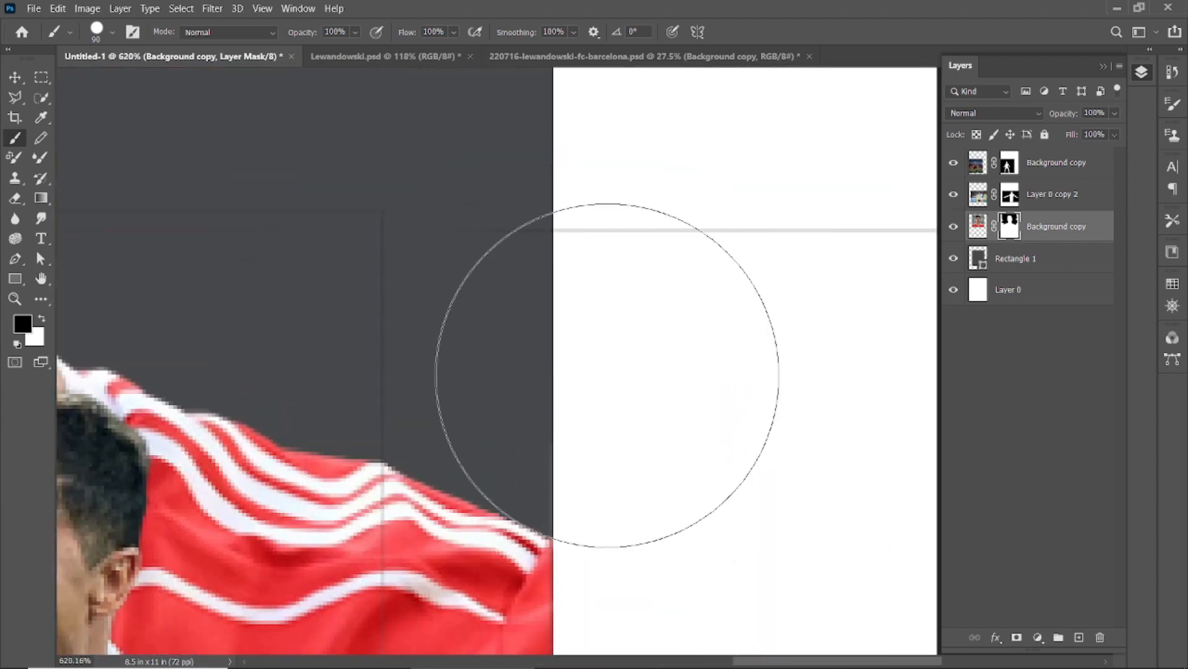
pyautogui.scroll(-5, 618, 353)
pyautogui.scroll(5, 541, 305)
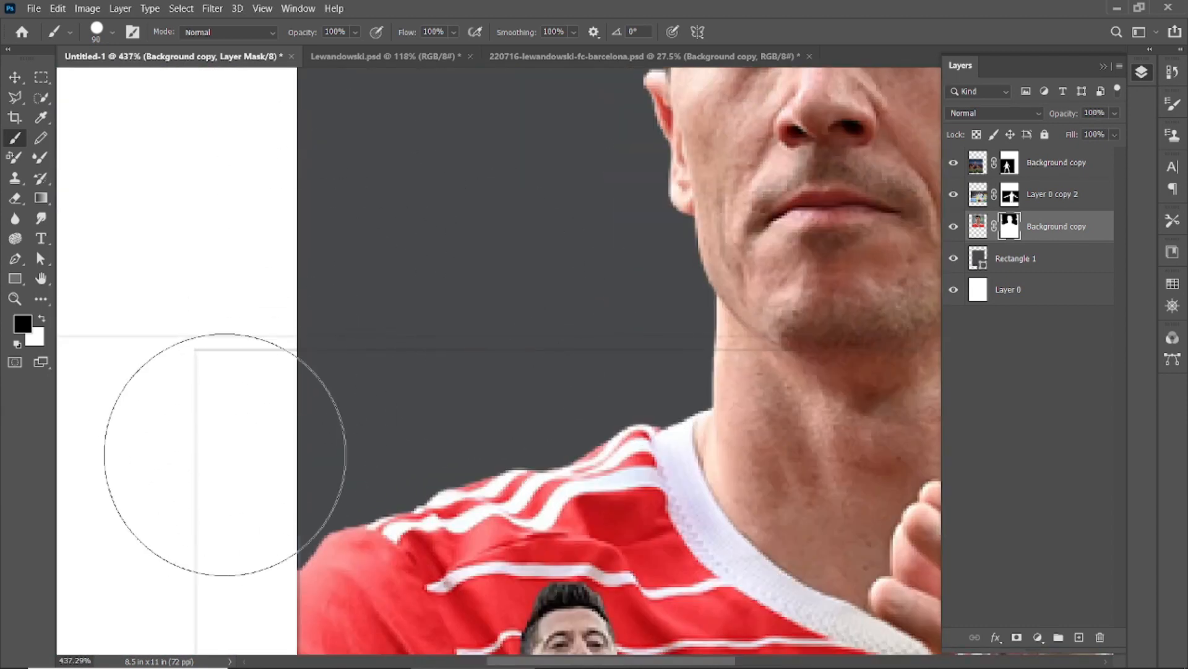
pyautogui.scroll(-4, 318, 313)
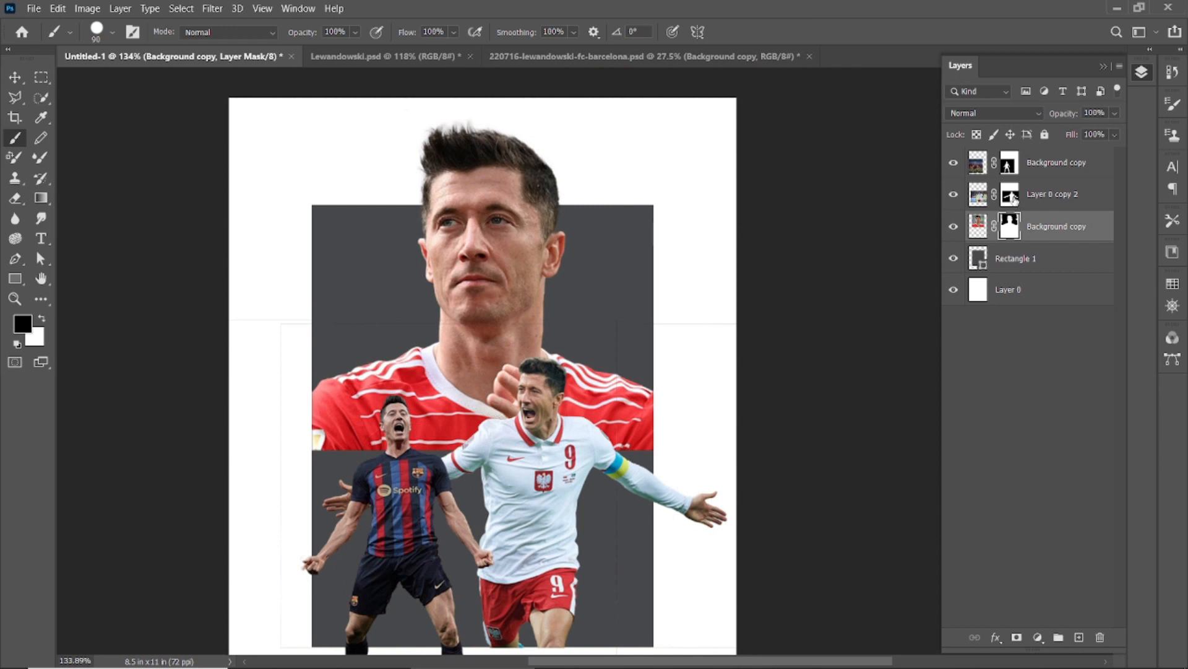
# - Paint black on the white-shirt player's layer mask to hide the thin lines along the image borders
pyautogui.click(1010, 195)
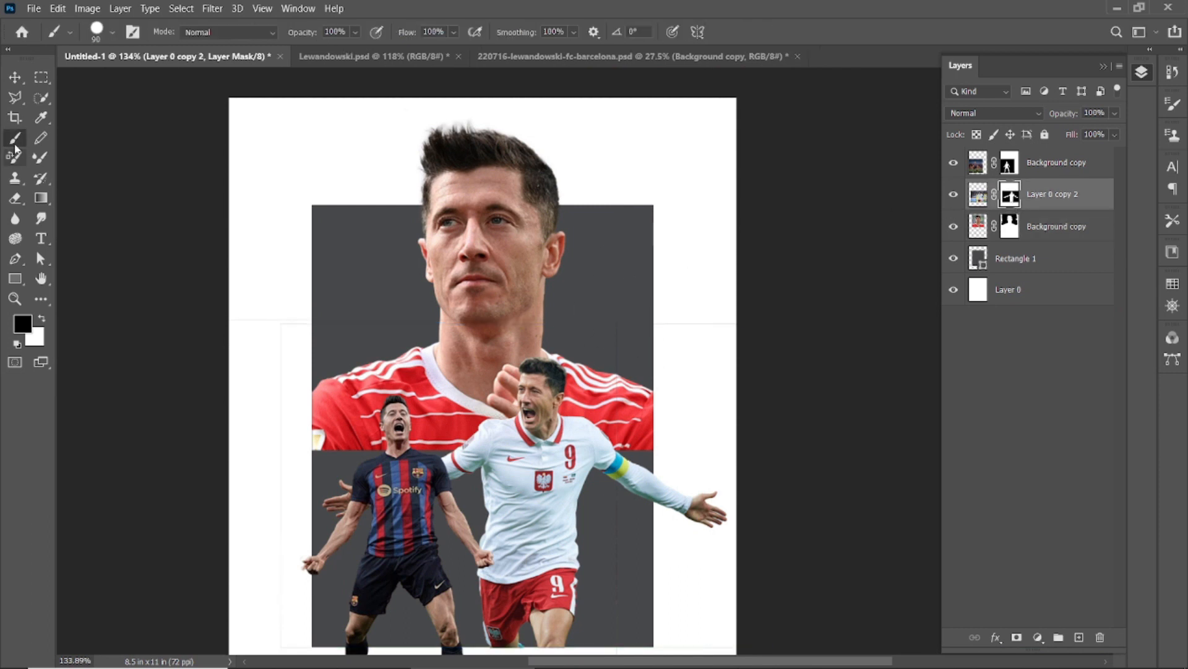
pyautogui.scroll(-3, 589, 266)
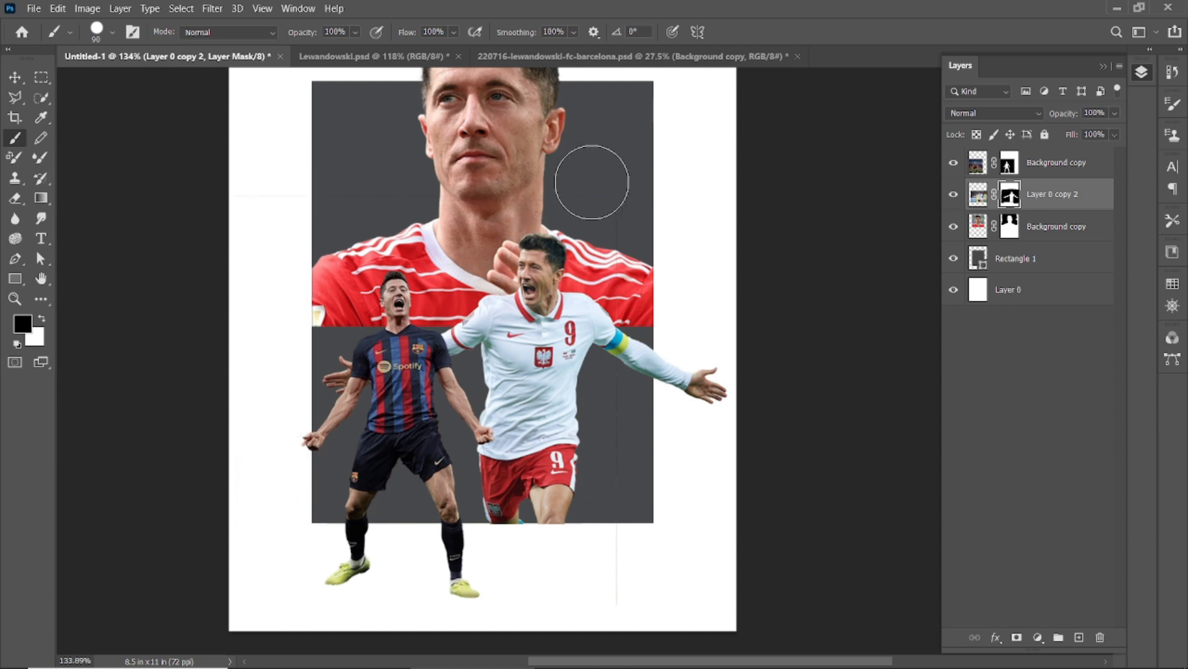
pyautogui.scroll(5, 539, 532)
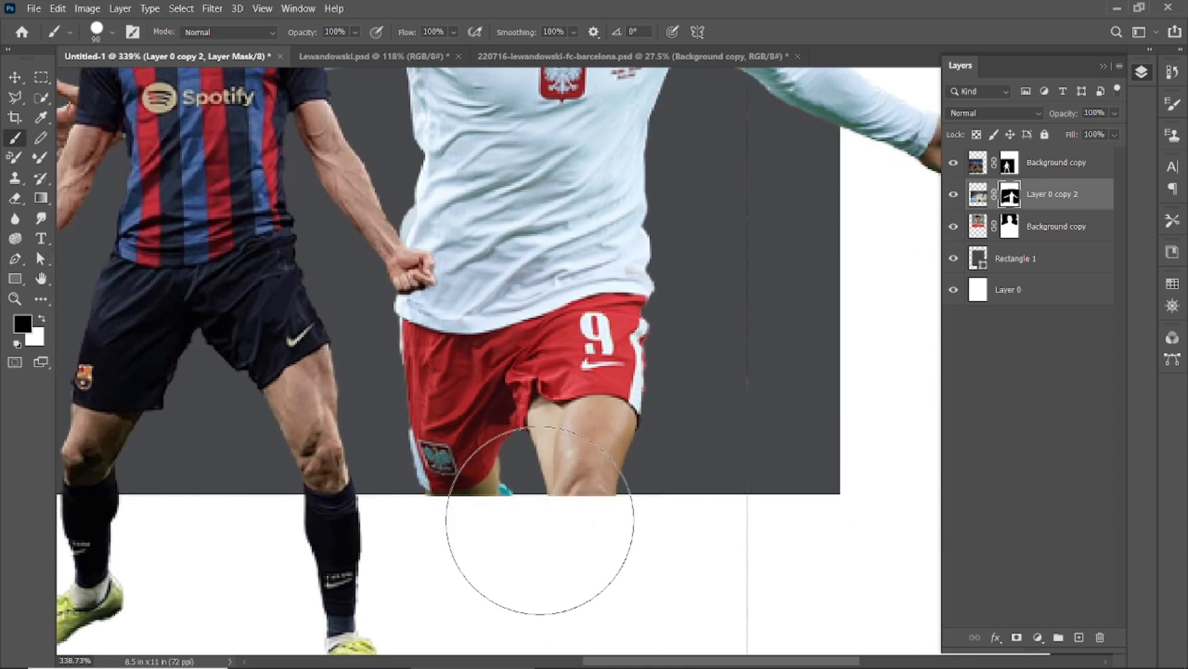
pyautogui.press('v')
pyautogui.scroll(5, 512, 527)
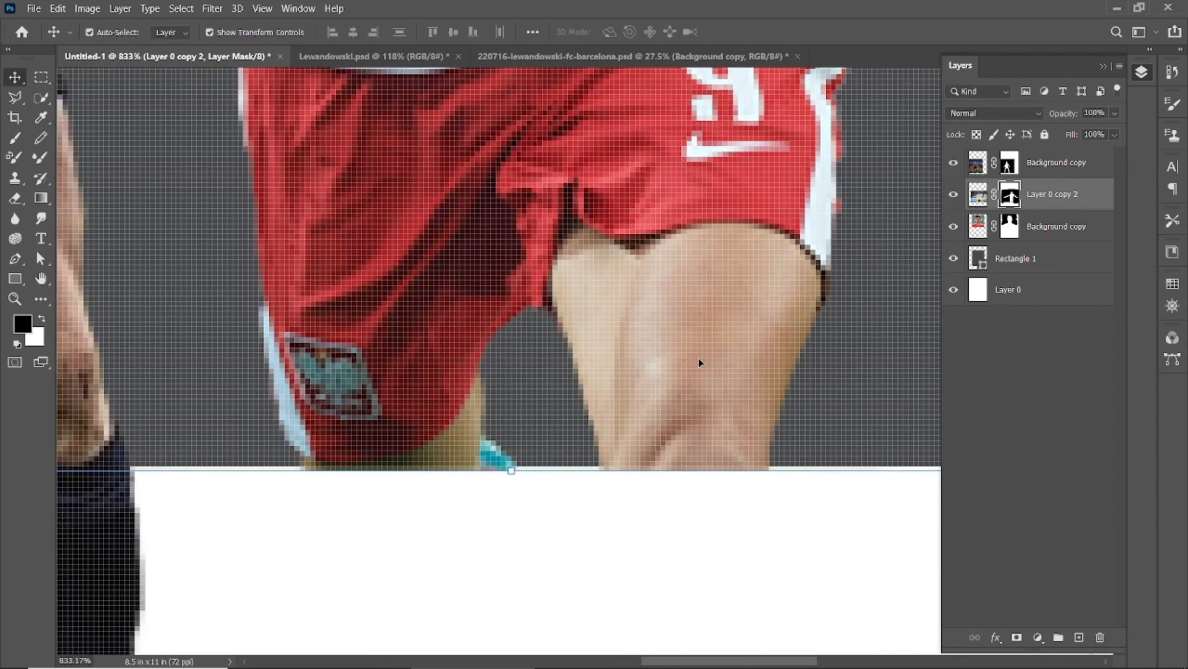
pyautogui.click(587, 560)
pyautogui.scroll(-10, 592, 502)
# - Paint out the border lines on the Barcelona-kit player's layer mask with a black 175 px brush
pyautogui.click(978, 162)
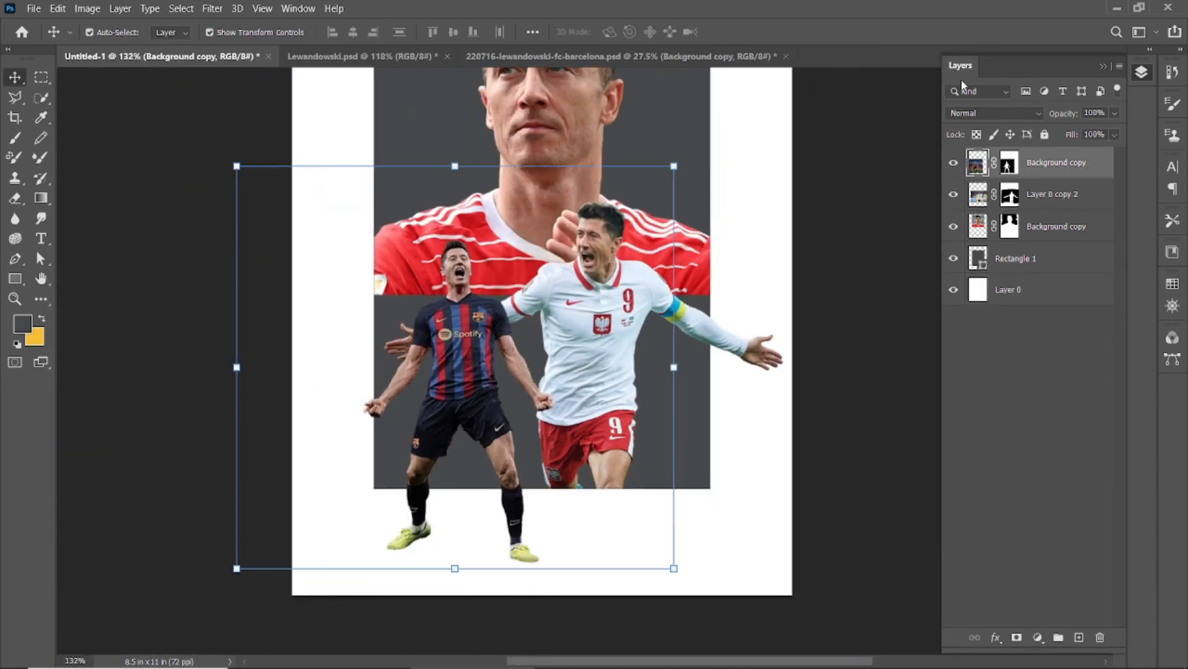
pyautogui.click(1009, 162)
pyautogui.press('d')
pyautogui.press('b')
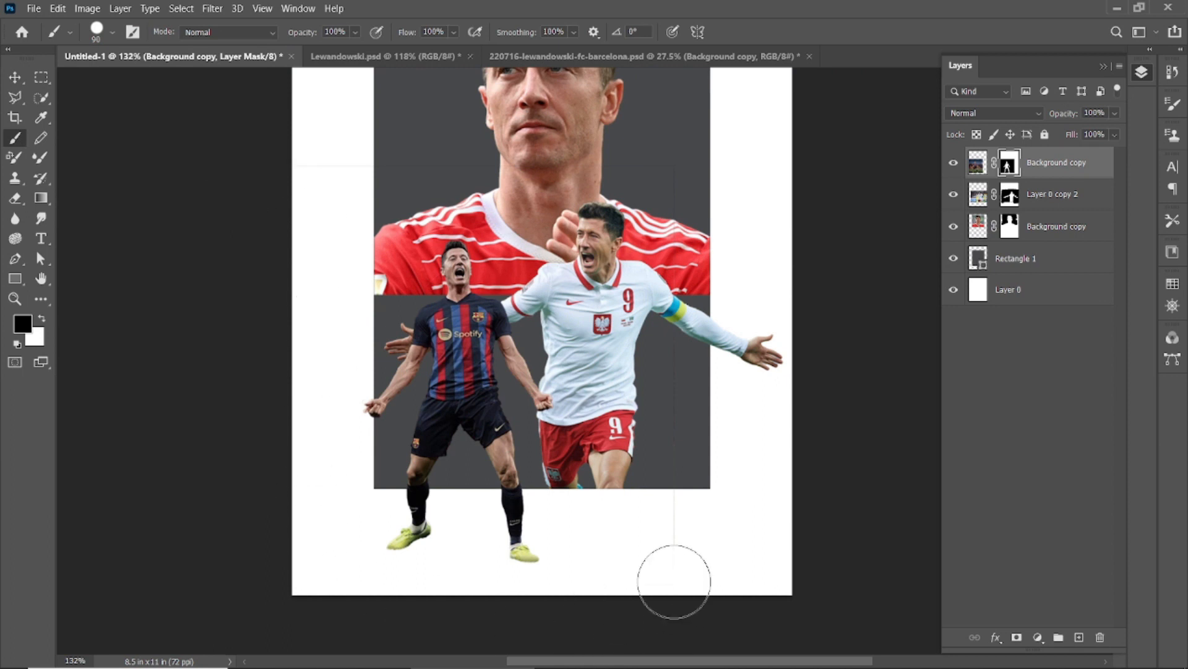
pyautogui.press(']')
pyautogui.press(']')
pyautogui.press(']')
pyautogui.press(']')
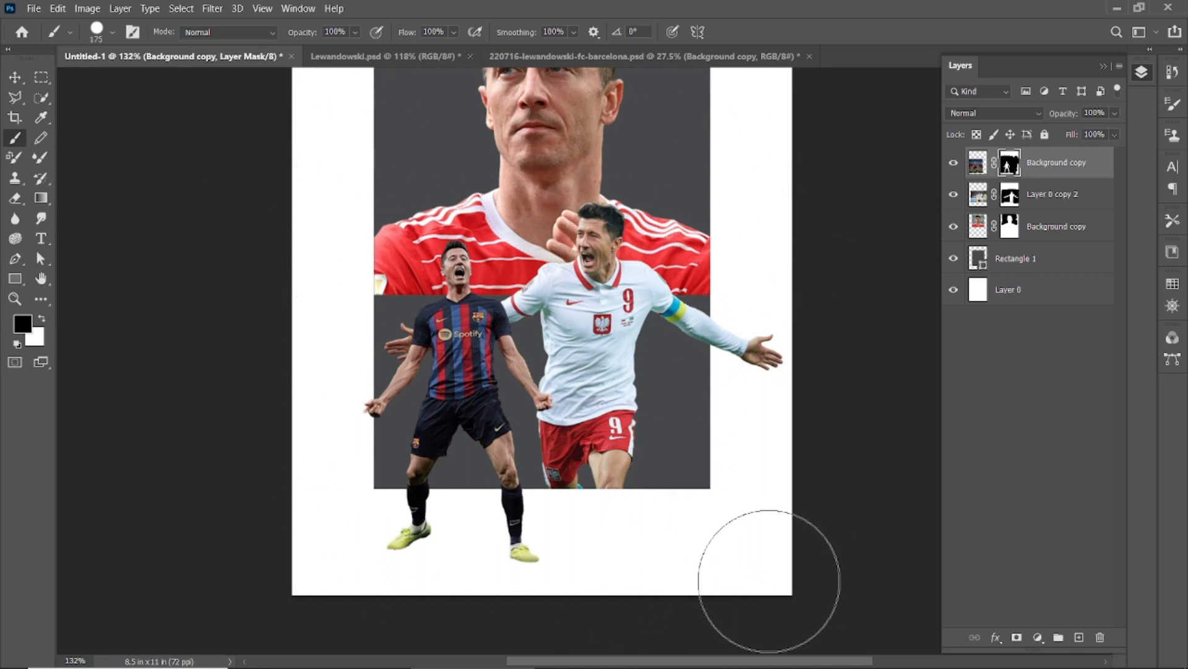
pyautogui.press('v')
# - Mask out the white-shirt player's hand that shows behind the Barcelona-kit player
pyautogui.click(612, 299)
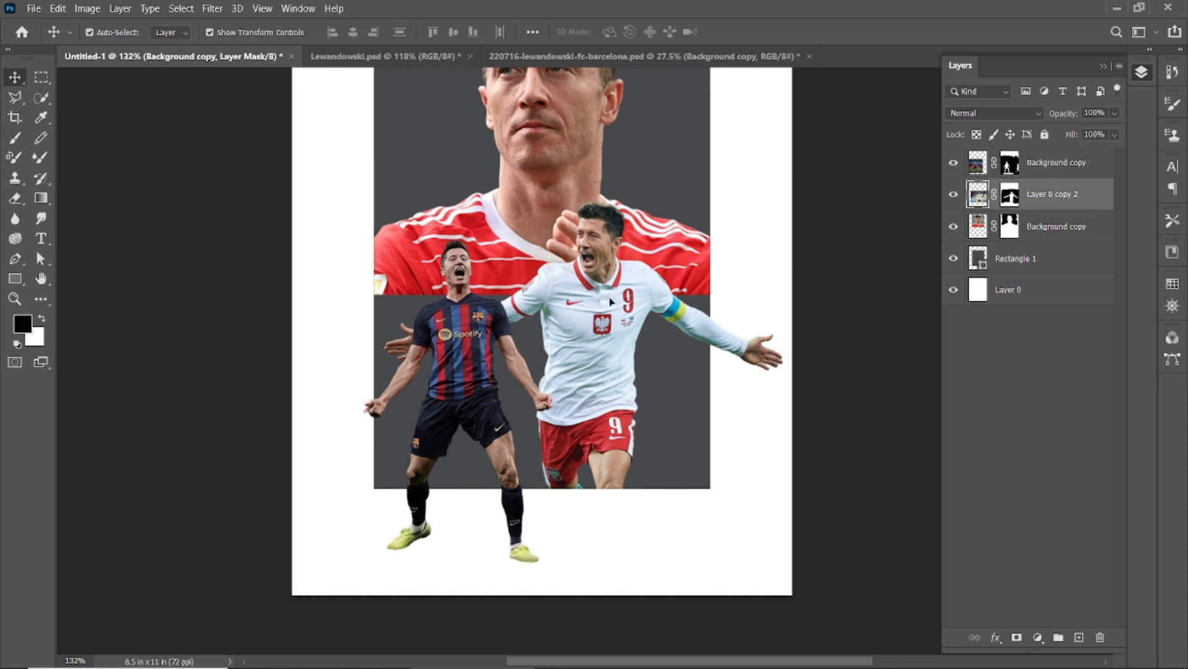
pyautogui.click(1010, 196)
pyautogui.press('b')
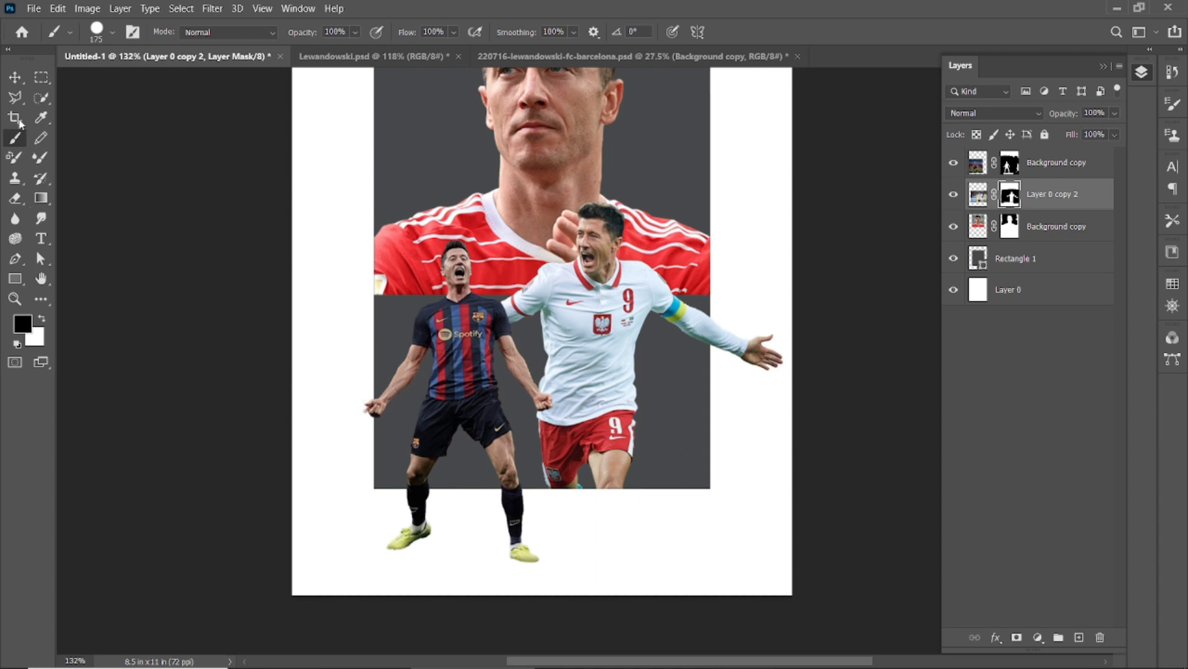
pyautogui.press('v')
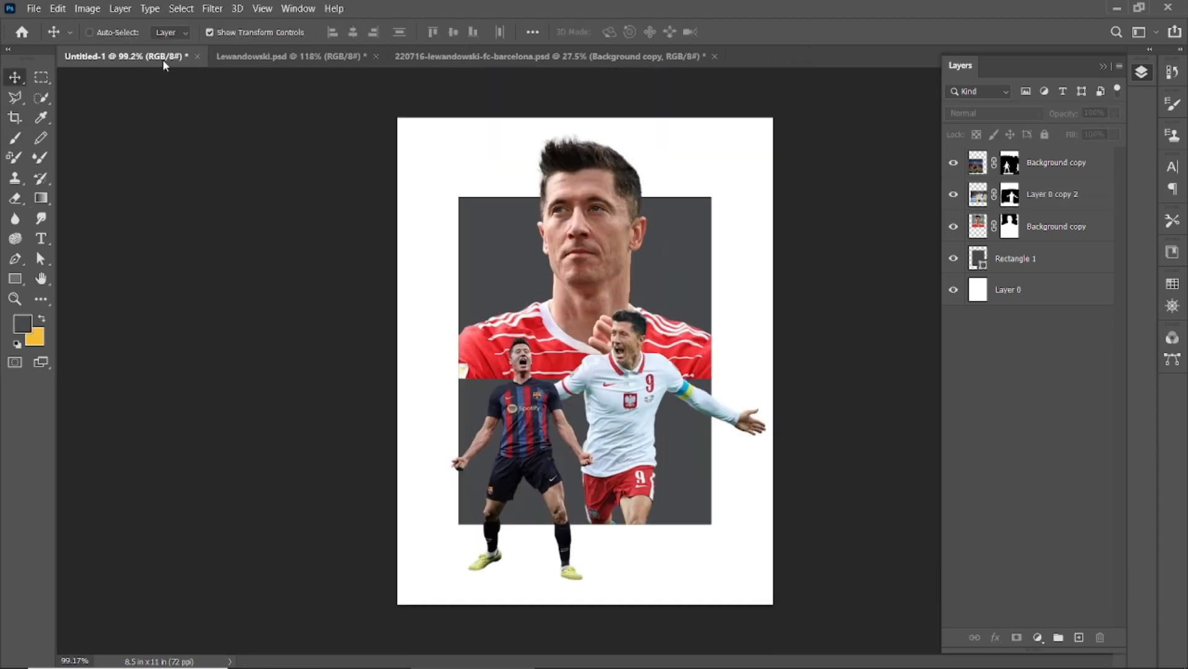
pyautogui.hotkey('ctrl', '0')
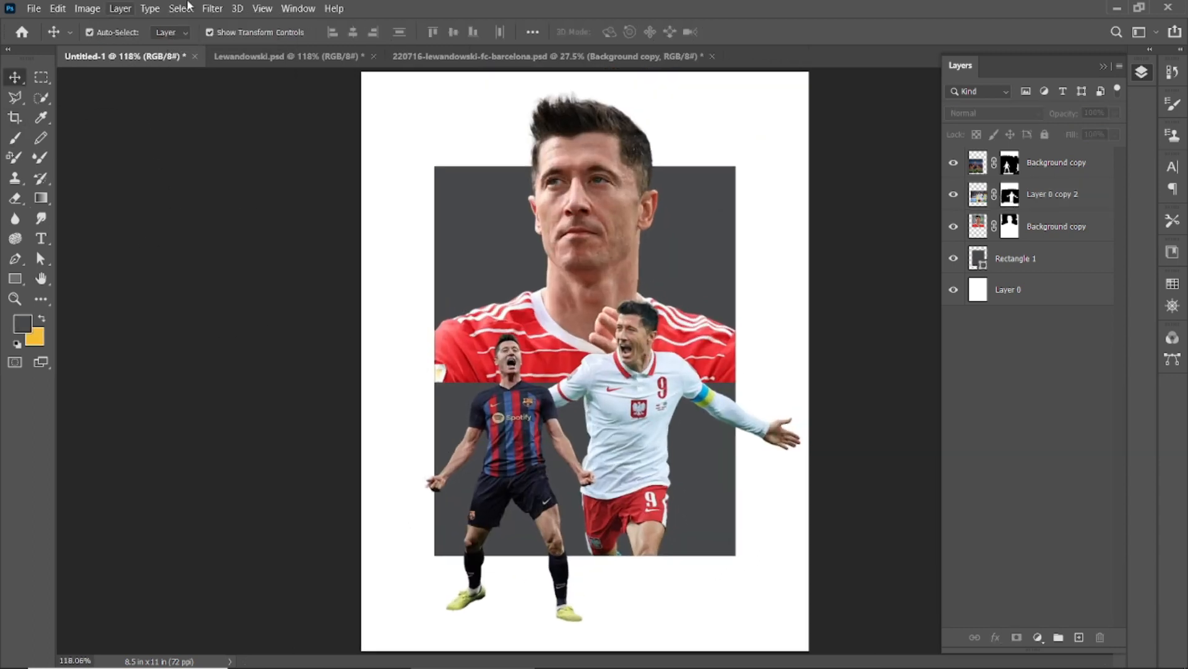
# - Draw a rectangle about 2.32 by 4.64 in over the Barcelona-kit player with no stroke and a yellow fill
pyautogui.click(15, 280)
pyautogui.moveTo(477, 338); pyautogui.dragTo(598, 581)
pyautogui.click(473, 398)
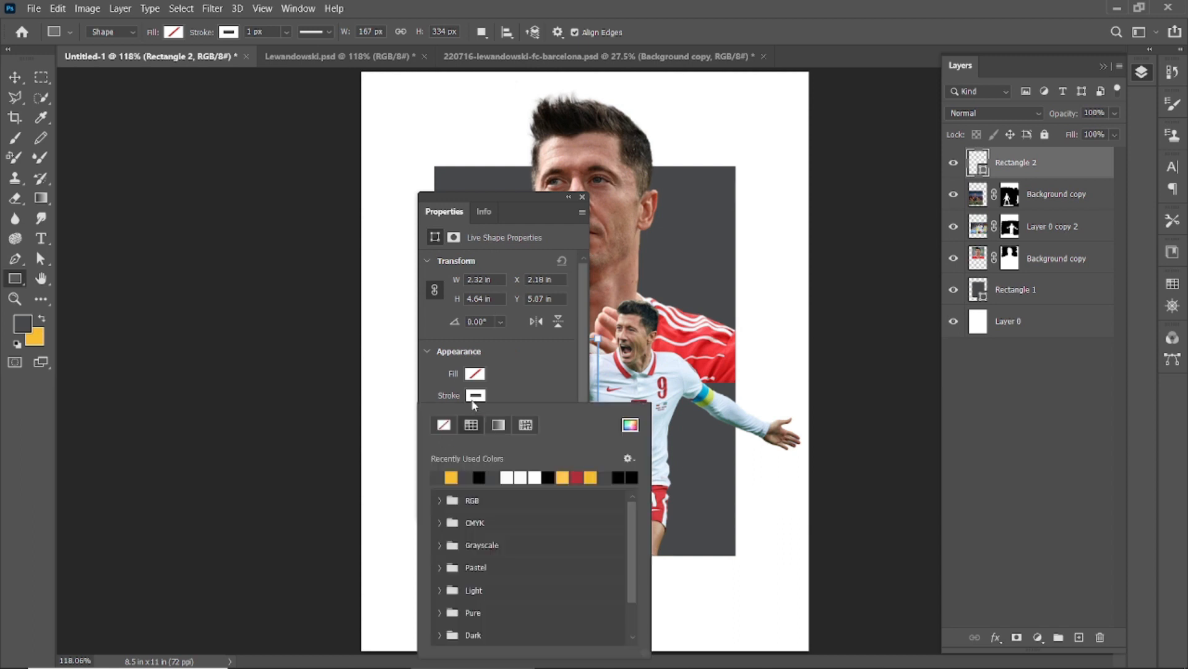
pyautogui.click(444, 425)
pyautogui.click(474, 373)
pyautogui.click(451, 456)
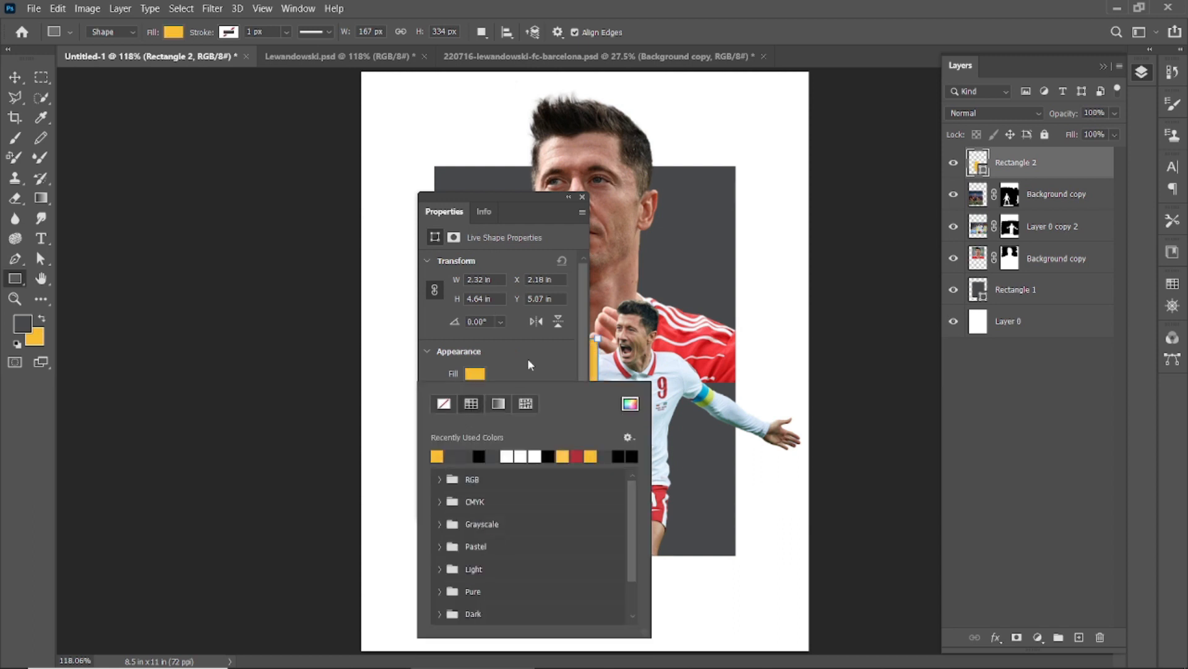
pyautogui.click(581, 199)
# - Place the yellow rectangle's layer directly beneath the Barcelona-kit player and keep f9bb11 as the background colour
pyautogui.press('v')
pyautogui.moveTo(1021, 171); pyautogui.dragTo(1022, 210)
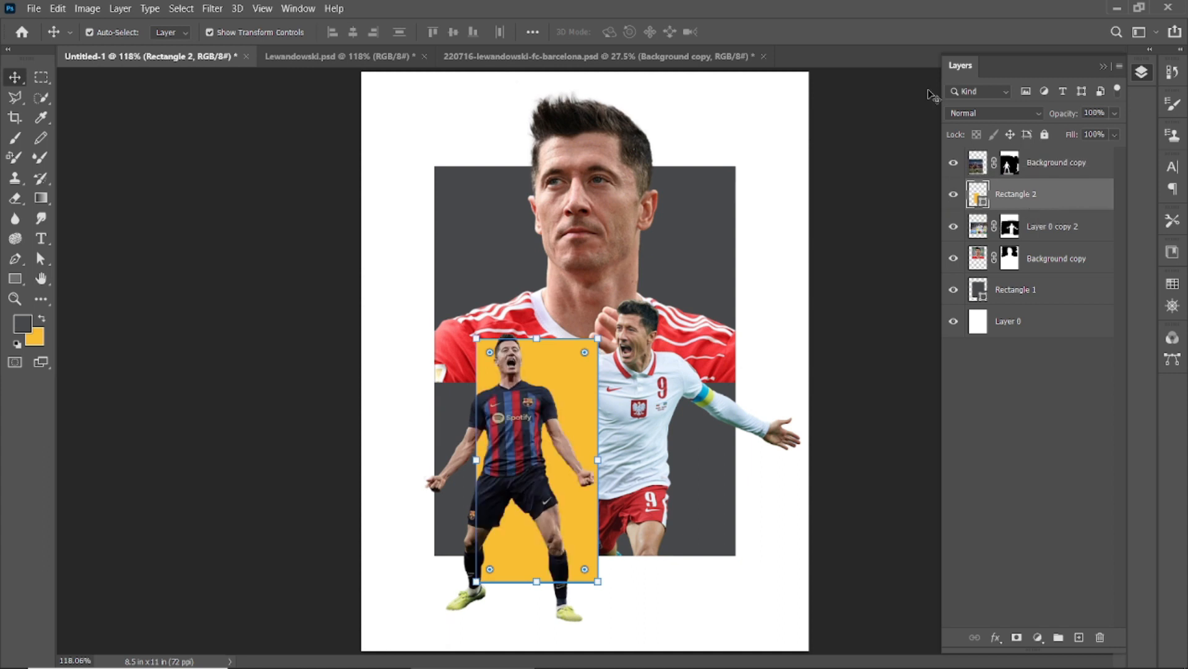
pyautogui.click(35, 338)
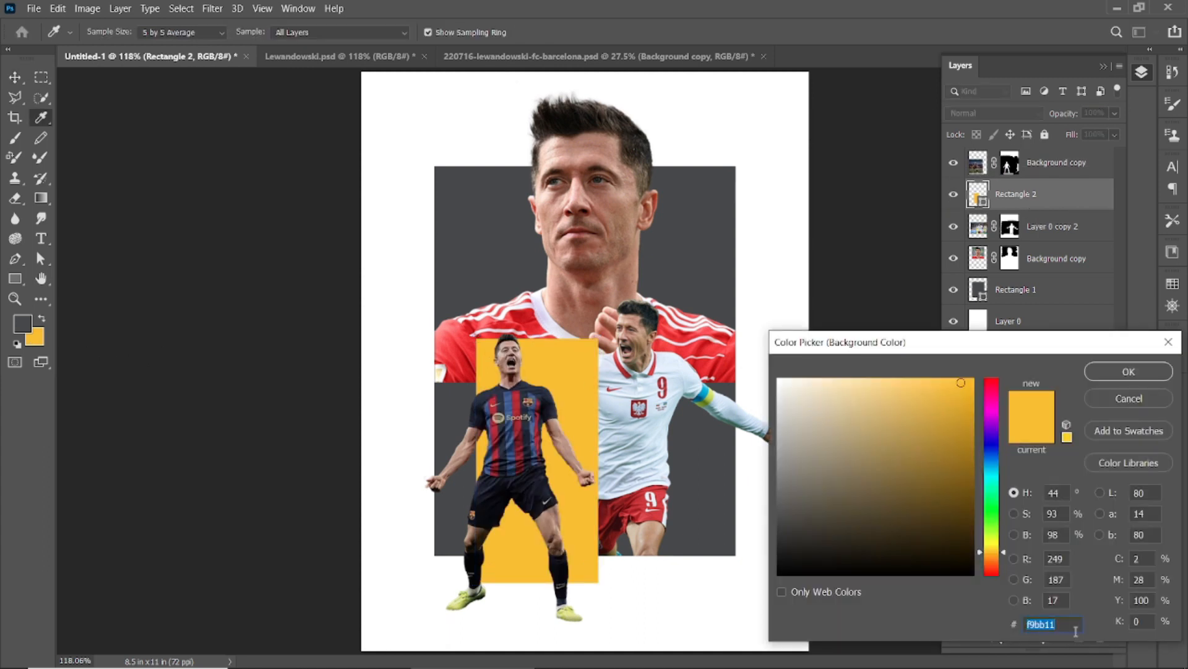
pyautogui.click(1125, 373)
# - Narrow the yellow rectangle slightly from its right side so its edge meets the Barcelona-kit player's fist
pyautogui.scroll(2, 523, 450)
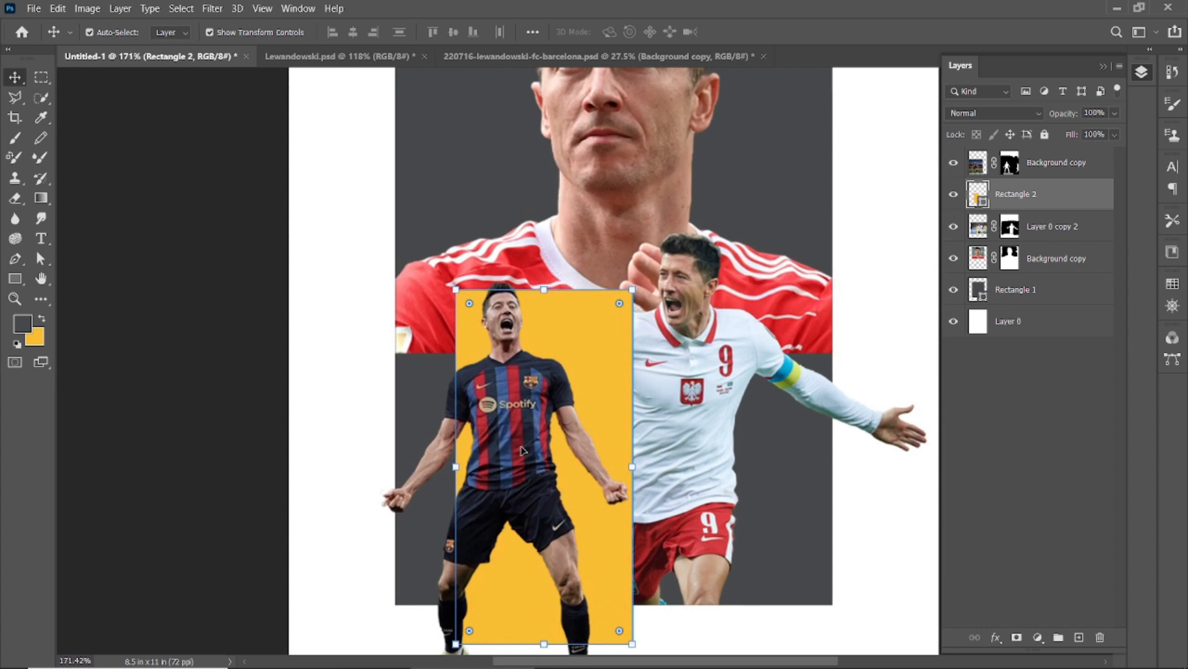
pyautogui.scroll(-2, 607, 368)
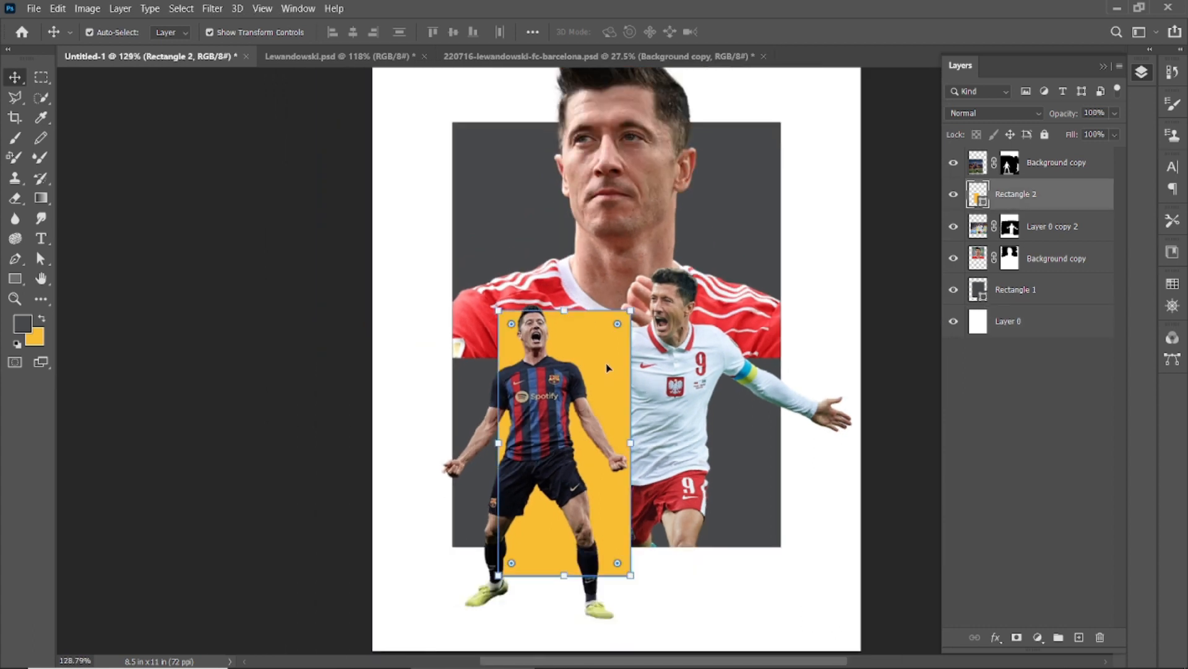
pyautogui.moveTo(629, 442)
pyautogui.mouseDown()
pyautogui.moveTo(616, 444)
pyautogui.moveTo(626, 438)
pyautogui.mouseUp()
pyautogui.scroll(3, 625, 440)
pyautogui.click(765, 31)
pyautogui.click(917, 148)
# - Duplicate the yellow rectangle and squeeze the copy to 5.81% width as a thin strip beside its left edge
pyautogui.scroll(-3, 593, 440)
pyautogui.moveTo(745, 493); pyautogui.dragTo(738, 446)
pyautogui.moveTo(593, 281); pyautogui.dragTo(556, 282)
pyautogui.hotkey('ctrl', 't')
pyautogui.moveTo(575, 386); pyautogui.dragTo(435, 388)
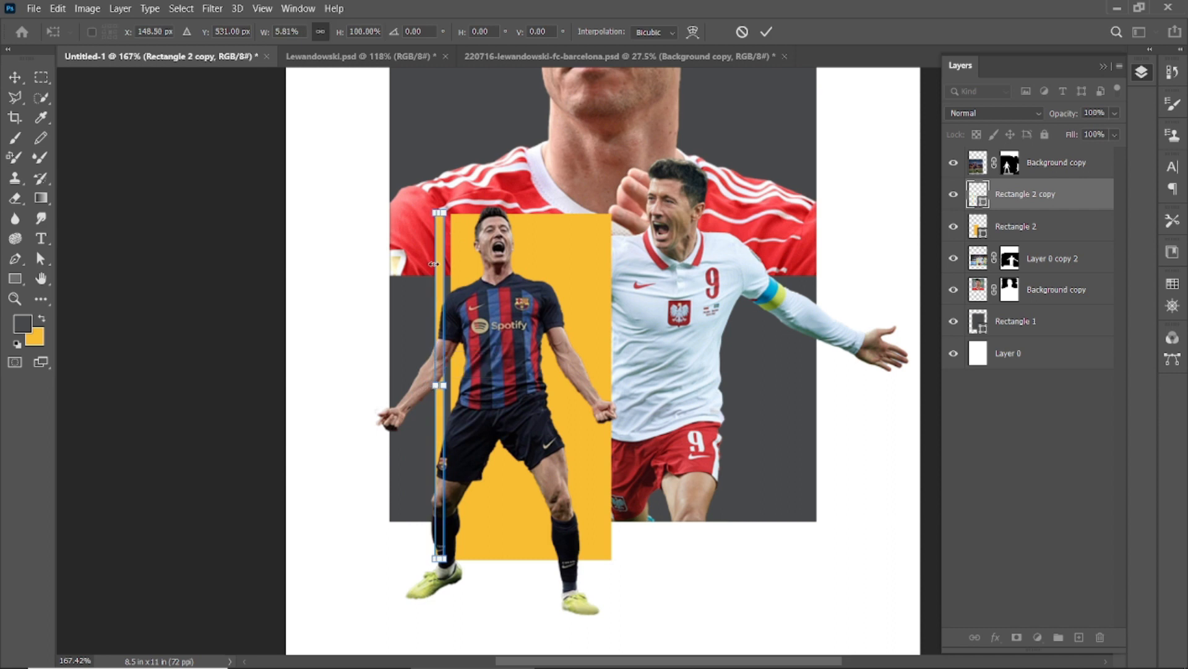
# - Nudge the thin yellow strip 1 px down and 3 px right to line it up beside the yellow rectangle
pyautogui.scroll(5, 446, 279)
pyautogui.scroll(7, 465, 131)
pyautogui.press('Down')
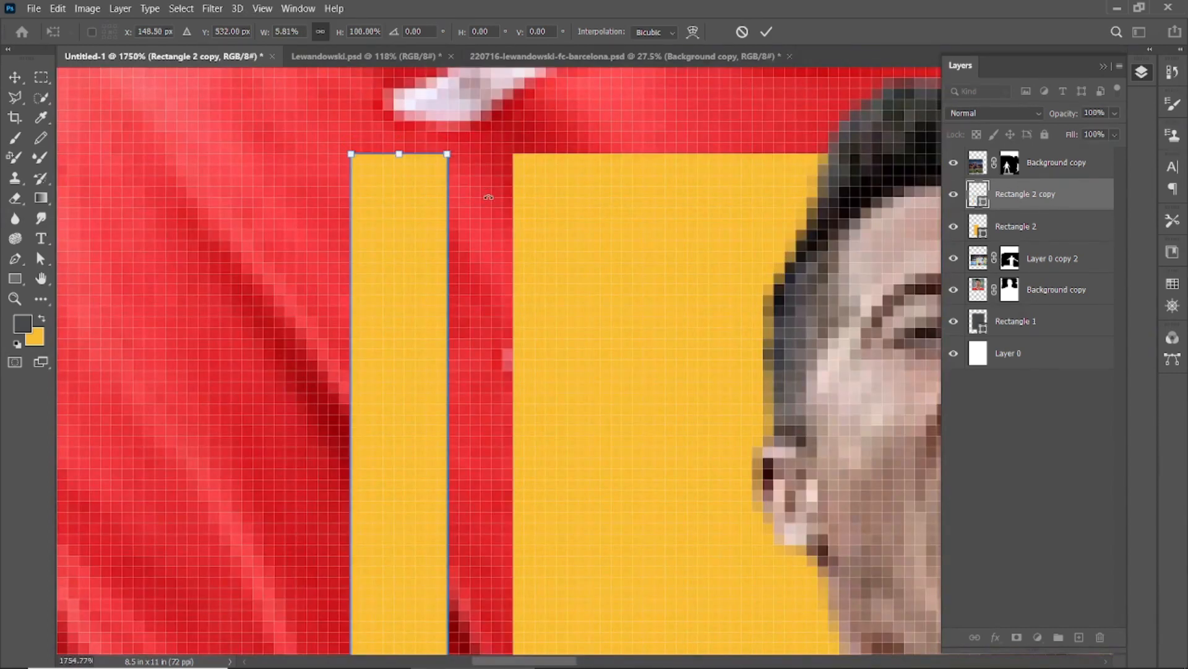
pyautogui.press('Right')
pyautogui.press('Right')
pyautogui.press('Right')
pyautogui.click(766, 31)
pyautogui.hotkey('ctrl', '0')
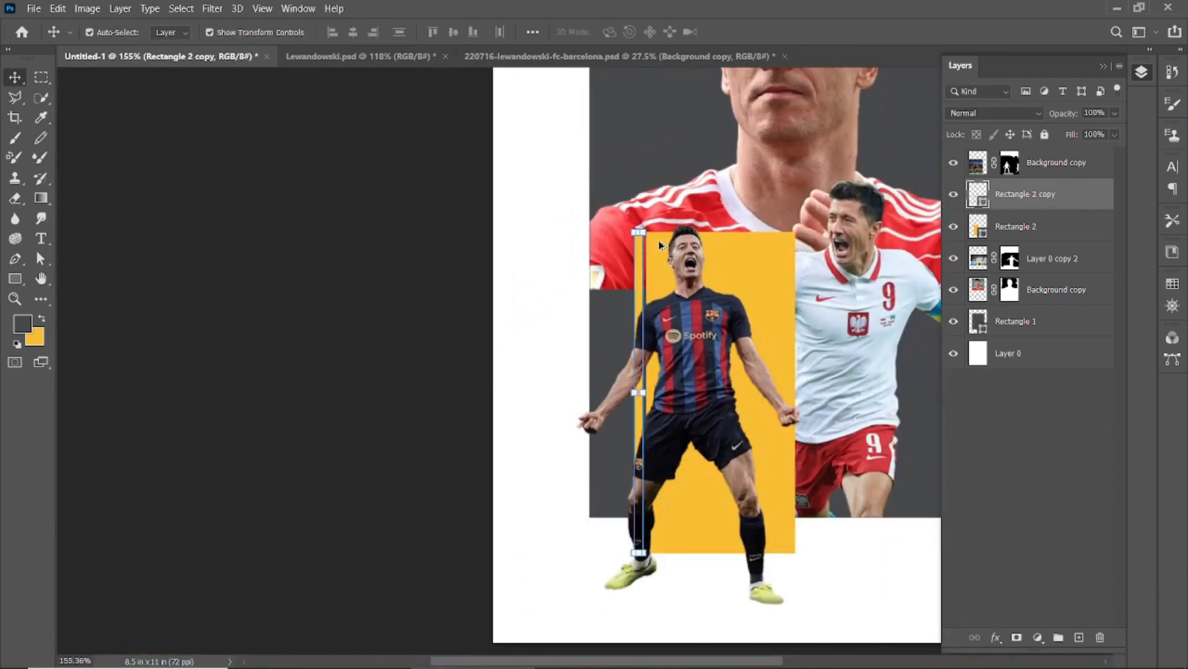
# - Shorten the thin yellow strip to 50% of its height from the lower end, keeping its upper end in place
pyautogui.click(740, 258)
pyautogui.click(497, 362)
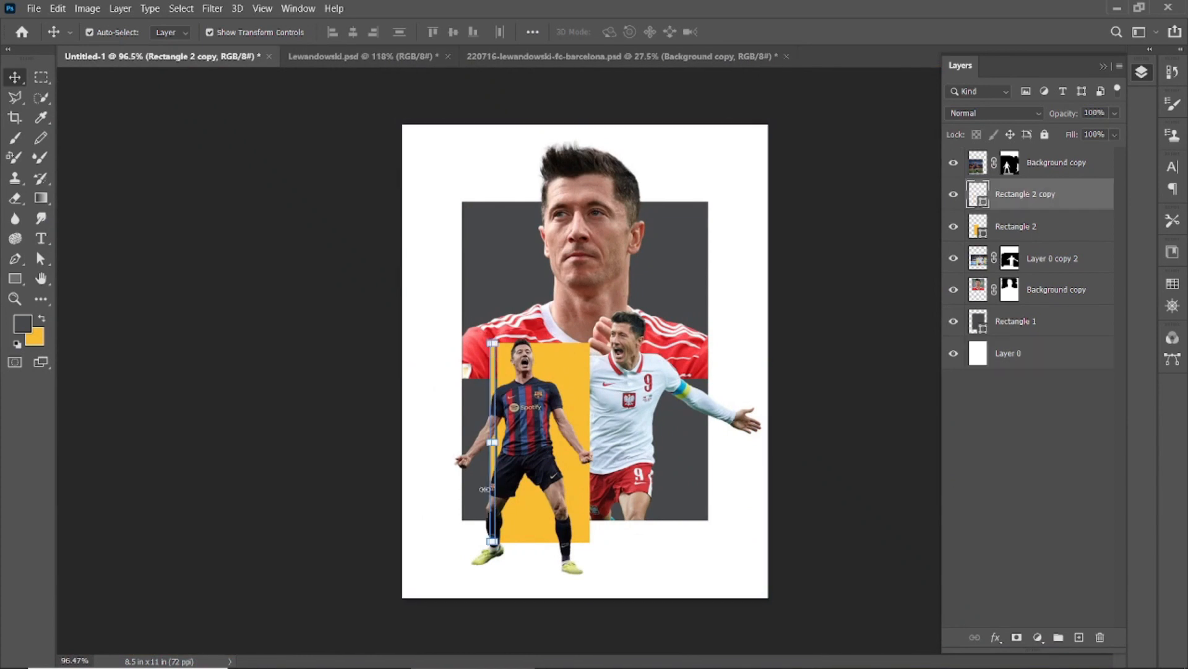
pyautogui.scroll(3, 512, 509)
pyautogui.moveTo(481, 565); pyautogui.dragTo(491, 391)
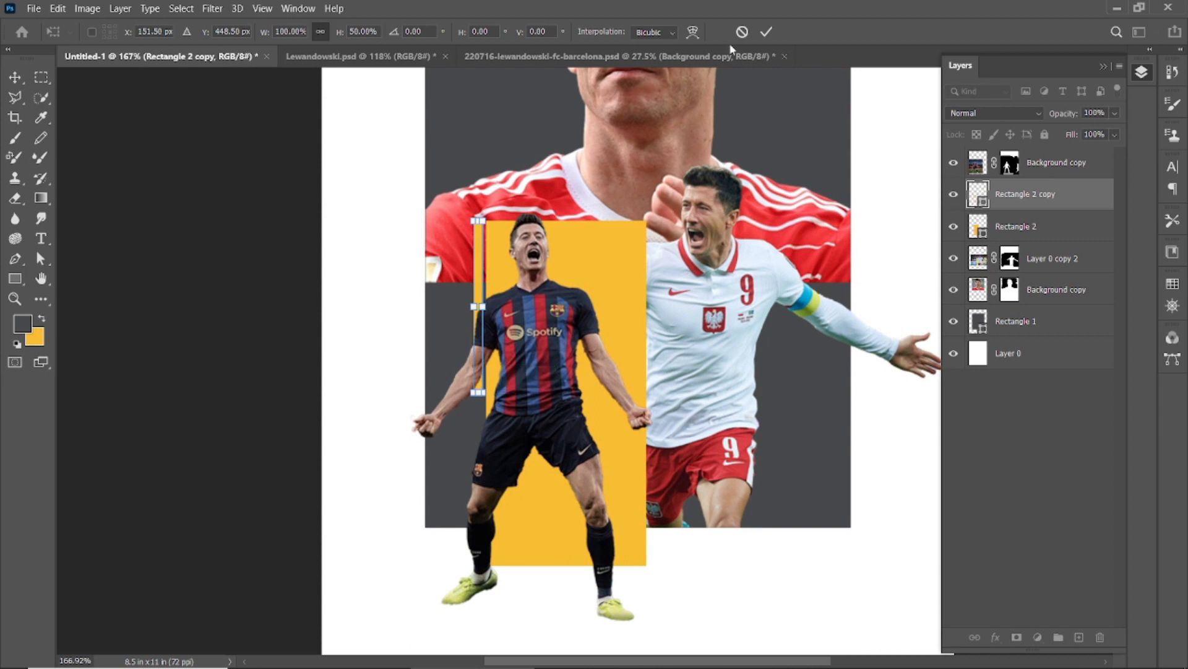
pyautogui.click(767, 31)
pyautogui.click(588, 593)
pyautogui.scroll(2, 588, 593)
pyautogui.scroll(-4, 443, 369)
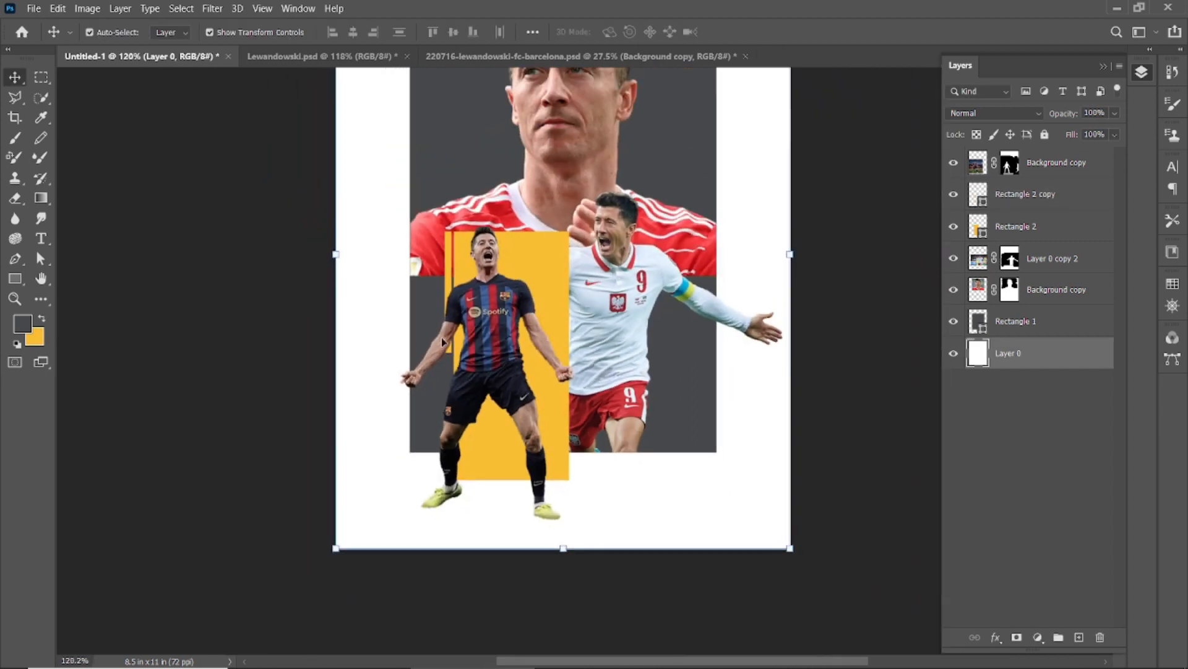
pyautogui.click(287, 317)
# - Draw a yellow bar about 75 by 18 px without a stroke in the dark grey rectangle's upper-left corner
pyautogui.hotkey('ctrl', '-')
pyautogui.hotkey('ctrl', '0')
pyautogui.click(15, 279)
pyautogui.moveTo(435, 167); pyautogui.dragTo(488, 179)
pyautogui.click(481, 399)
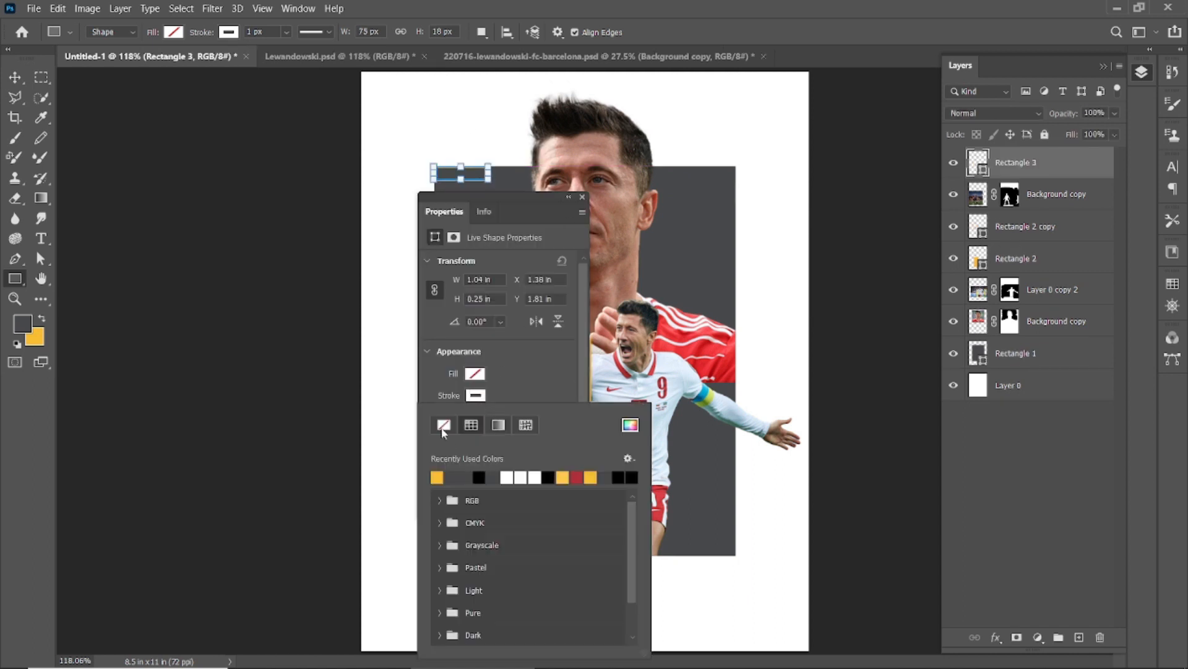
pyautogui.click(481, 375)
pyautogui.click(437, 456)
pyautogui.click(583, 197)
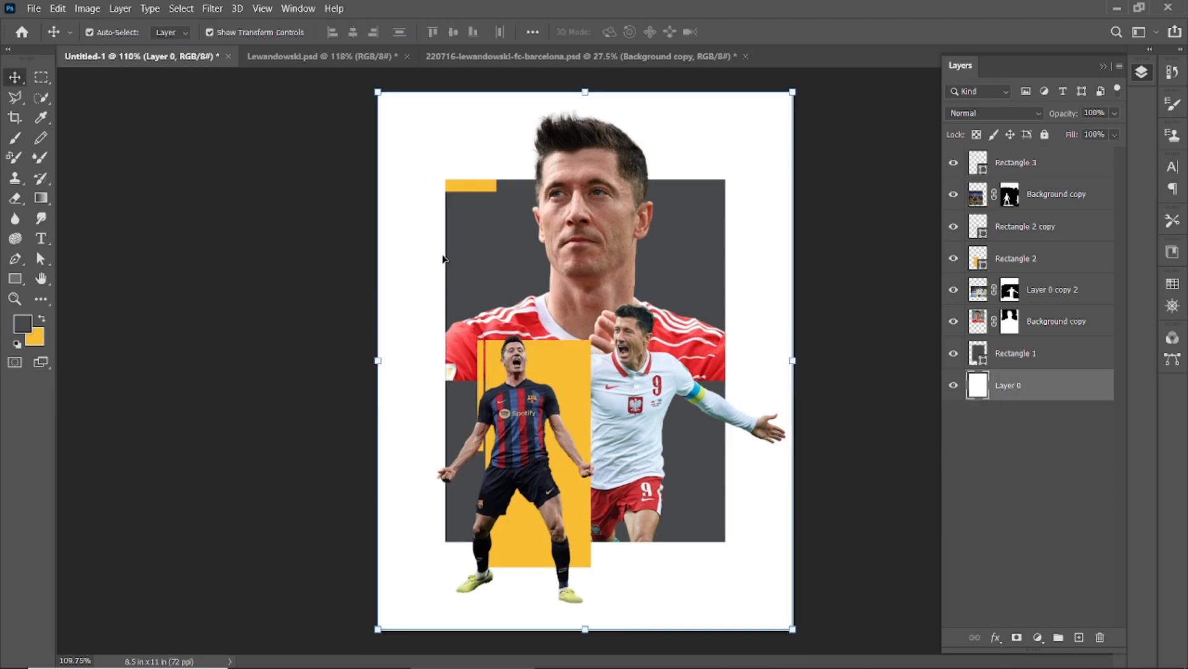
pyautogui.click(255, 240)
# - Duplicate the small yellow bar and align the copy flush with the dark grey rectangle's right edge, beside the portrait's neck
pyautogui.click(475, 187)
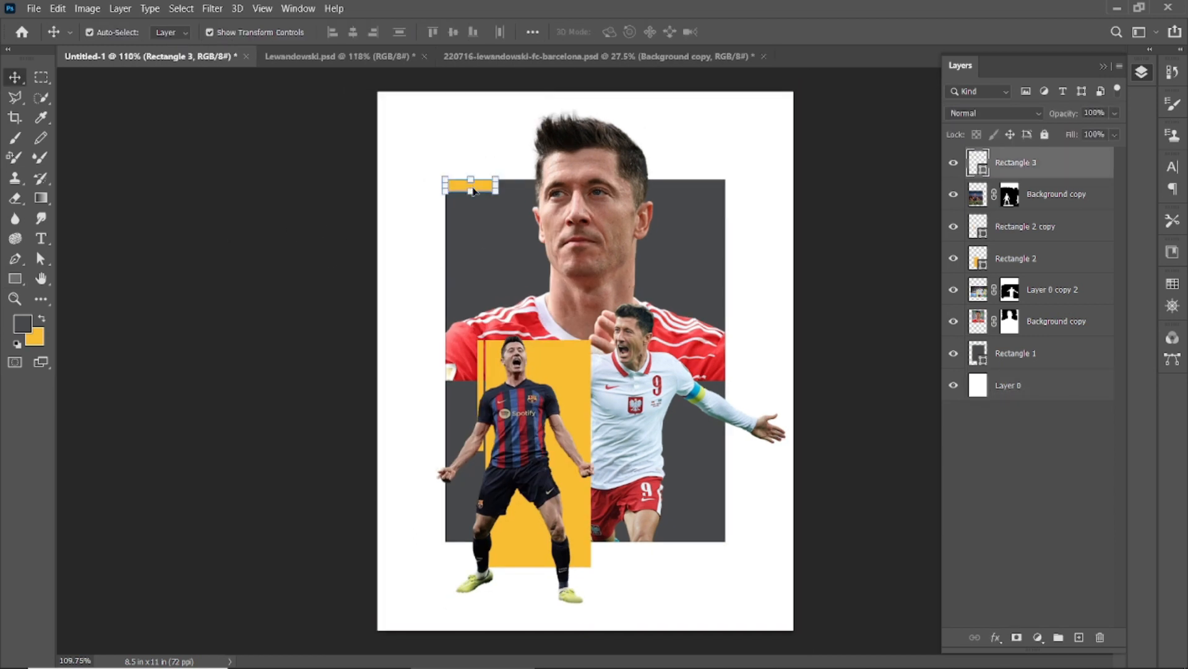
pyautogui.moveTo(1040, 184); pyautogui.dragTo(1081, 638)
pyautogui.moveTo(476, 189); pyautogui.dragTo(711, 290)
pyautogui.scroll(10, 732, 279)
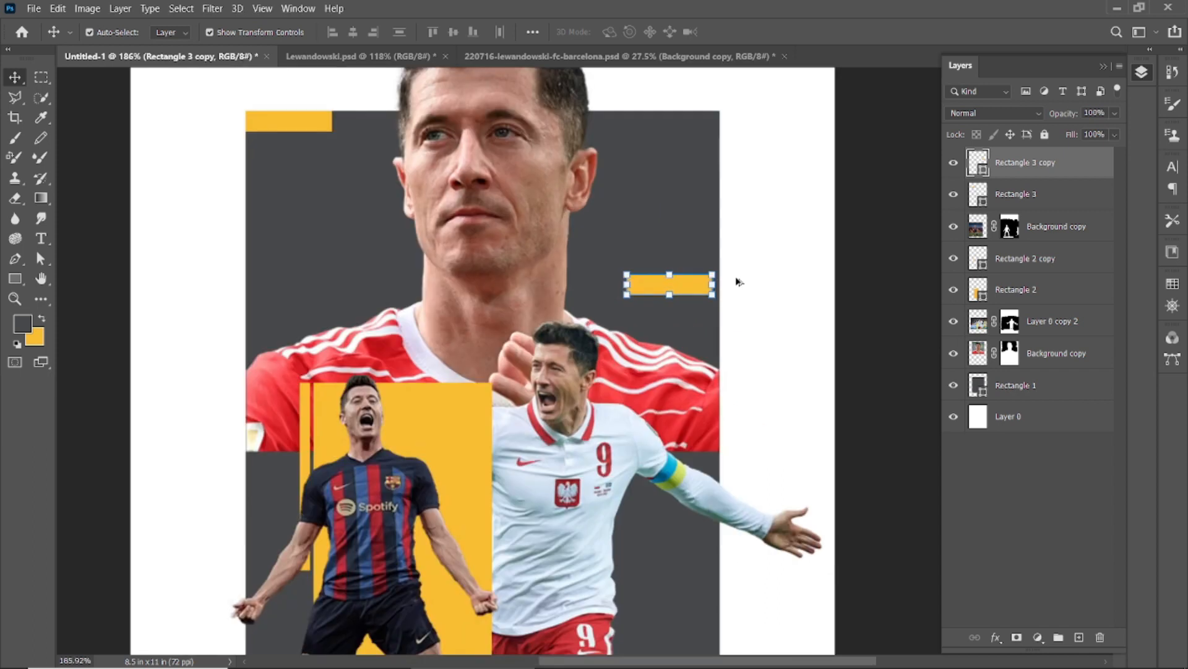
pyautogui.press('Right')
pyautogui.press('Right')
pyautogui.press('Right')
pyautogui.press('Right')
pyautogui.press('Right')
pyautogui.press('Right')
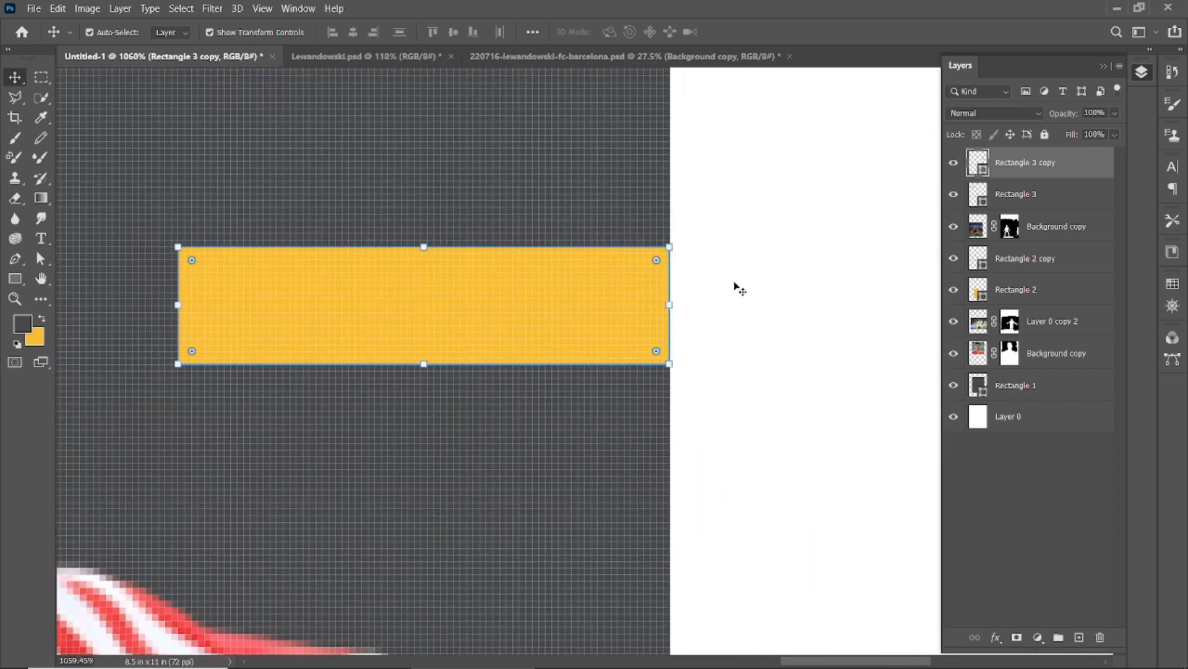
pyautogui.click(735, 287)
# - Apply the Camera Raw Filter to the large portrait with Contrast +30, Highlights -80 and Shadows +98
pyautogui.scroll(-10, 701, 301)
pyautogui.click(588, 238)
pyautogui.click(218, 9)
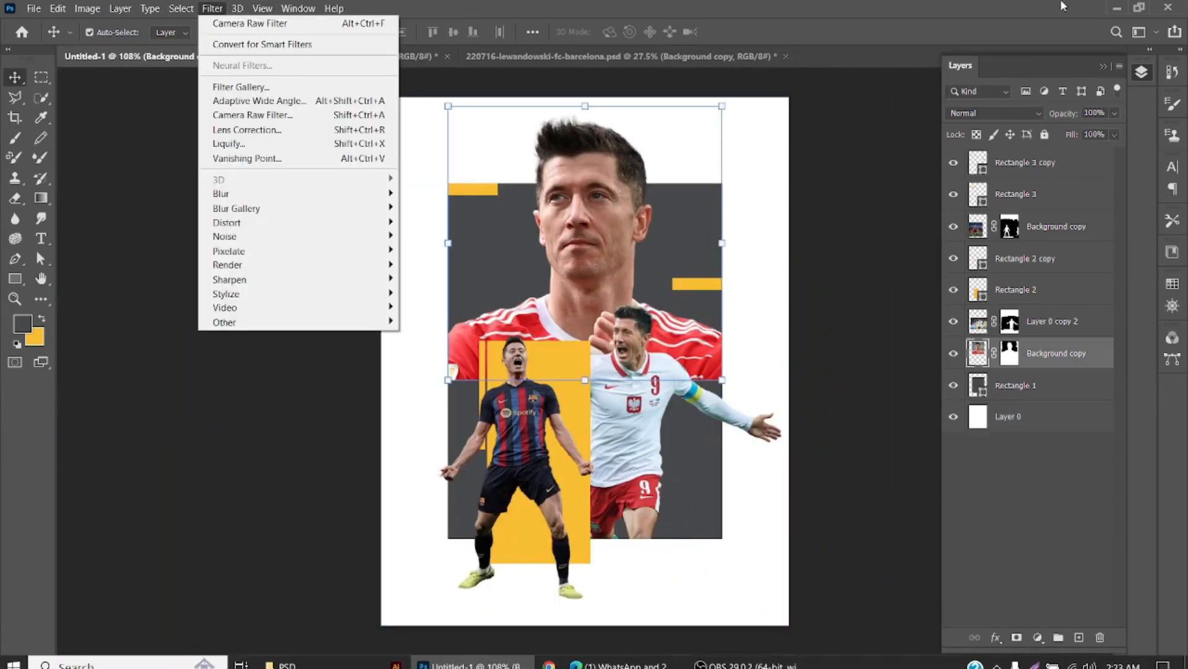
pyautogui.click(250, 114)
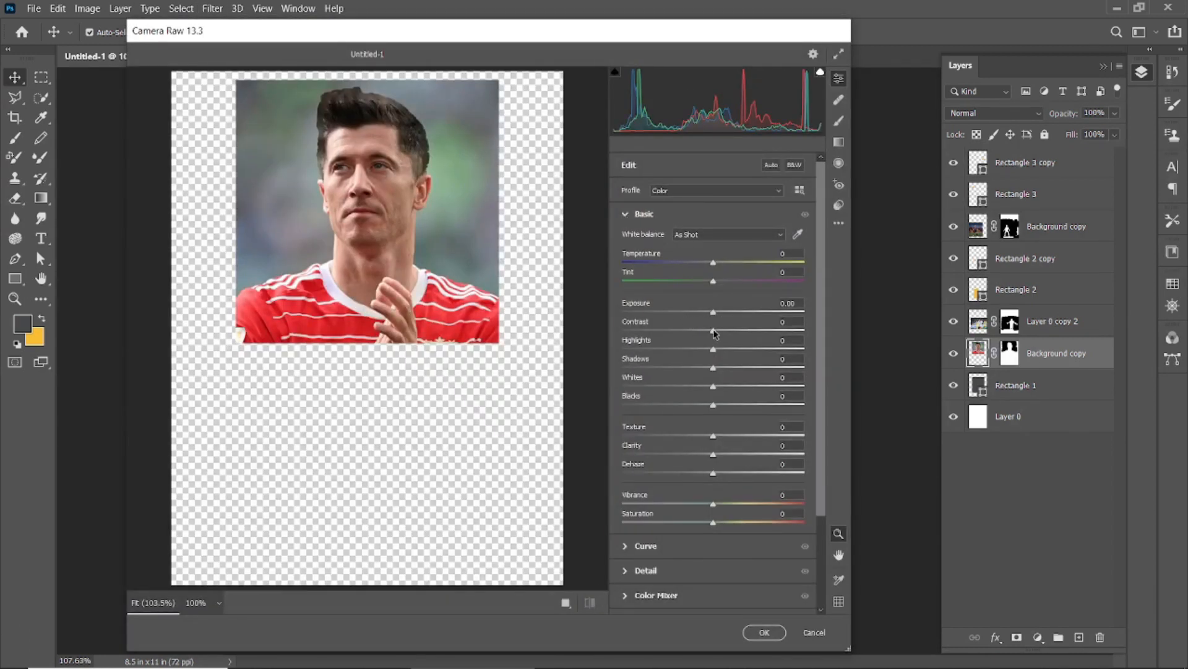
pyautogui.moveTo(716, 335); pyautogui.dragTo(747, 358)
pyautogui.moveTo(681, 356); pyautogui.dragTo(640, 358)
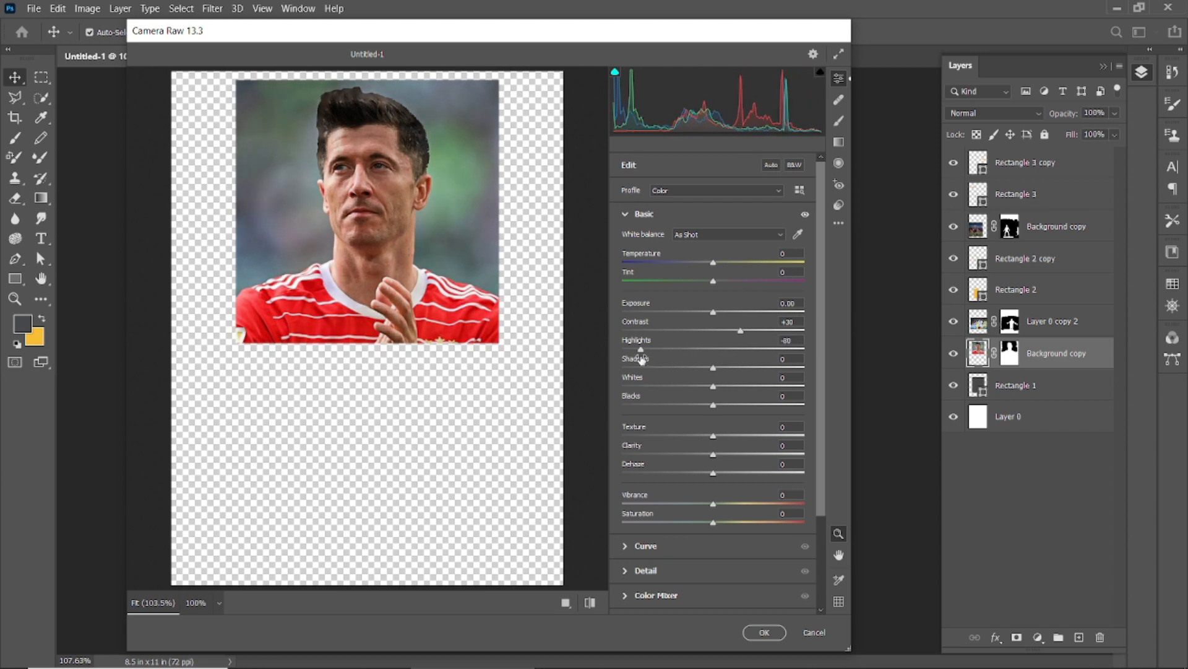
pyautogui.moveTo(714, 372); pyautogui.dragTo(802, 371)
# - Set the portrait's Clarity to +52, Saturation to -65 and Vibrance to +9, and apply the filter
pyautogui.scroll(-1, 749, 406)
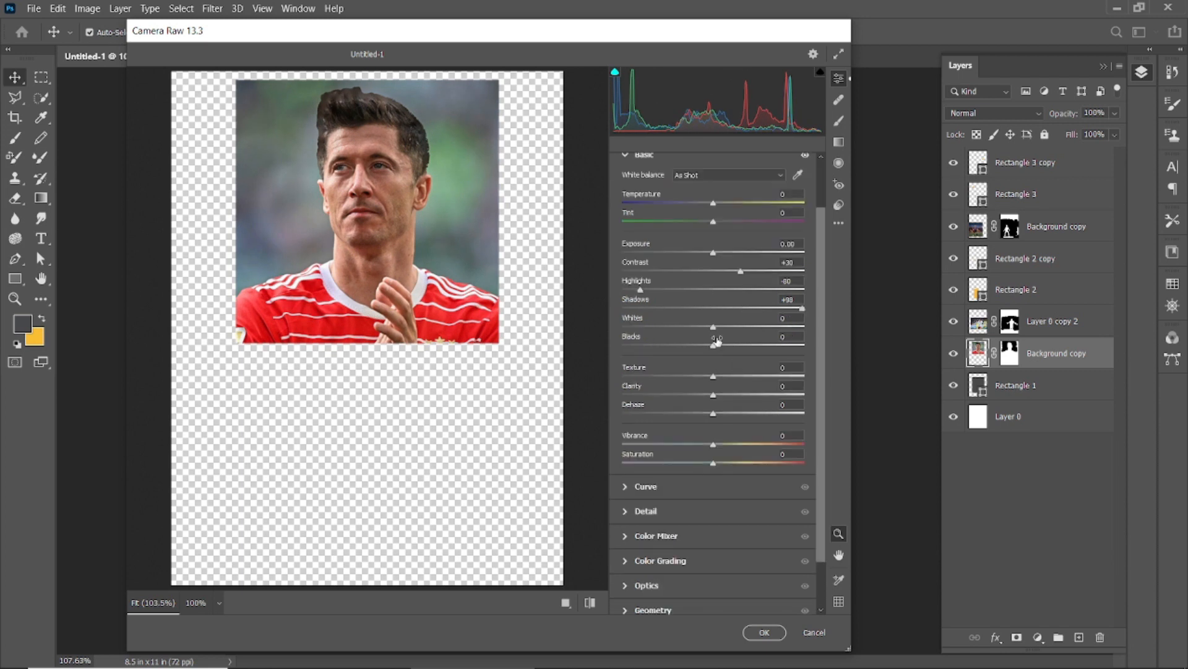
pyautogui.moveTo(714, 395); pyautogui.dragTo(652, 416)
pyautogui.scroll(-1, 733, 410)
pyautogui.moveTo(715, 387)
pyautogui.mouseDown()
pyautogui.moveTo(756, 385)
pyautogui.moveTo(720, 395)
pyautogui.mouseUp()
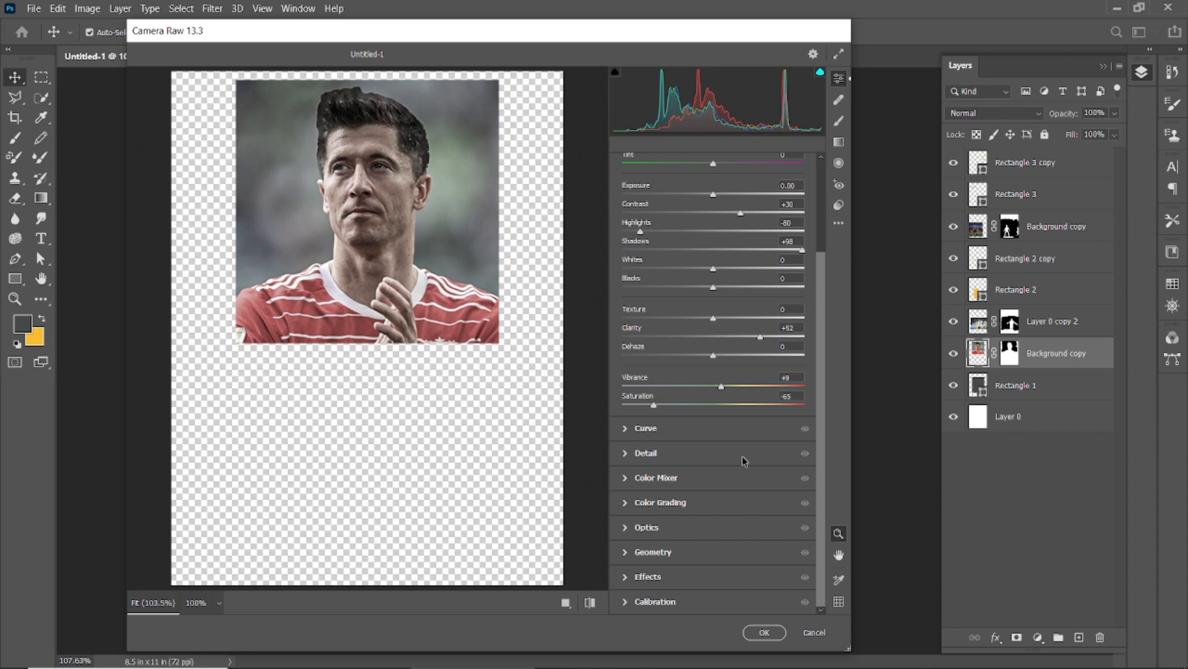
pyautogui.click(764, 632)
pyautogui.click(837, 282)
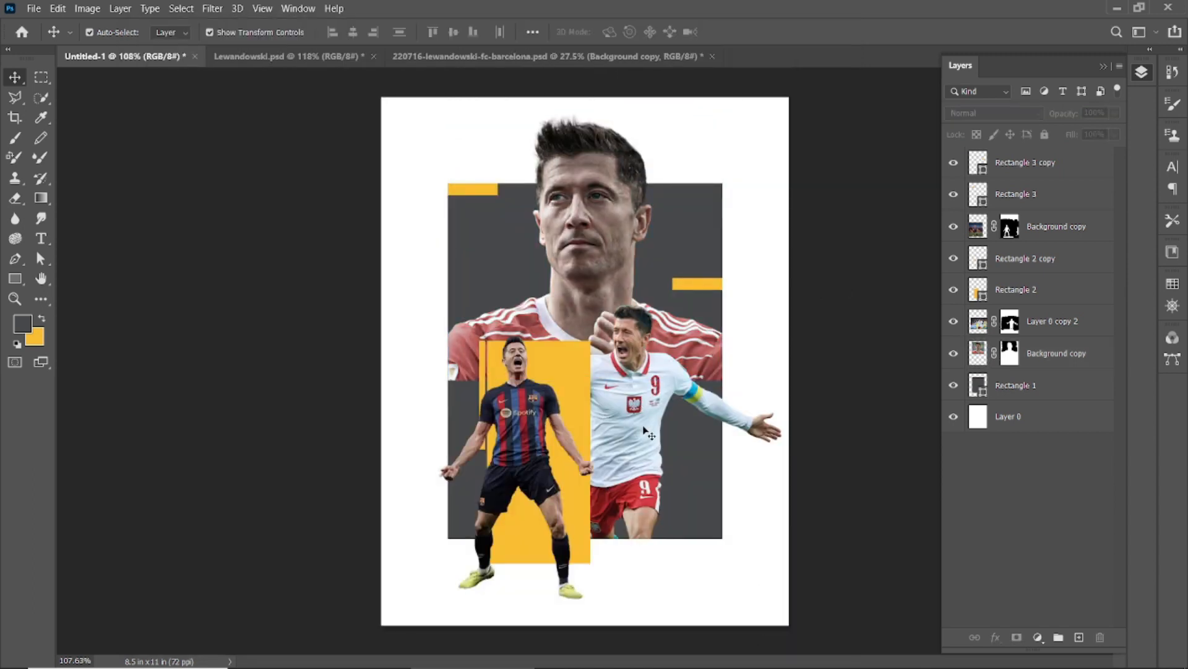
# - Open the white-shirt player in the Camera Raw Filter and set Contrast +32, Highlights -83 and Shadows +92
pyautogui.click(641, 426)
pyautogui.click(215, 8)
pyautogui.click(251, 125)
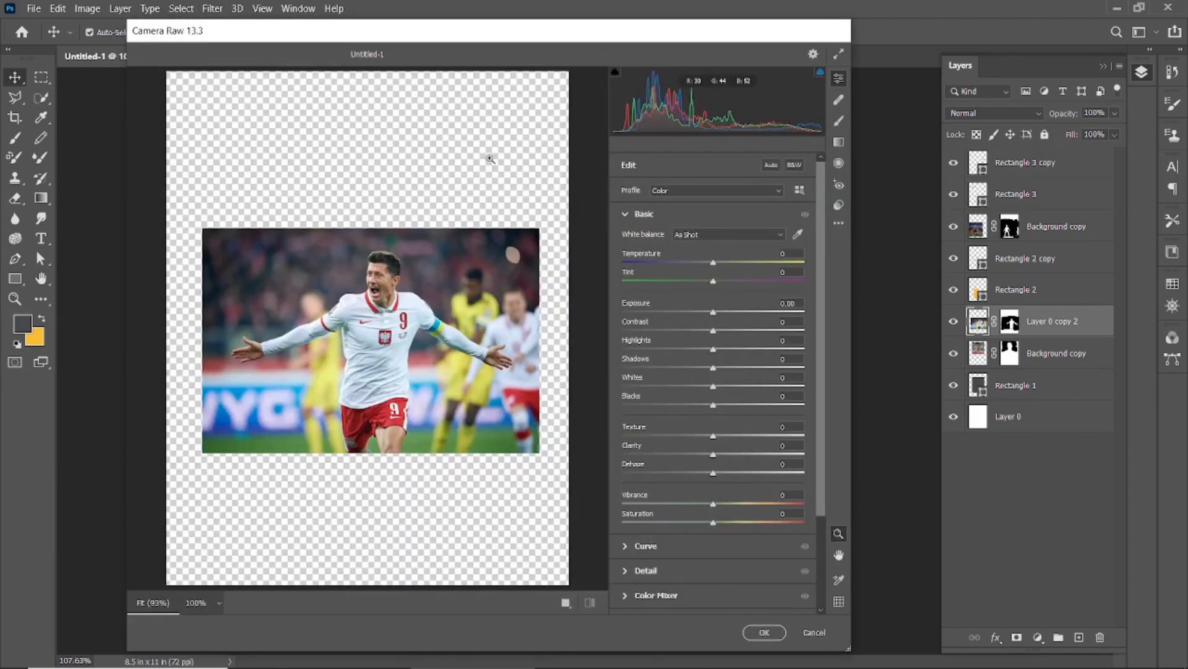
pyautogui.moveTo(713, 331); pyautogui.dragTo(636, 359)
pyautogui.moveTo(701, 376); pyautogui.dragTo(797, 367)
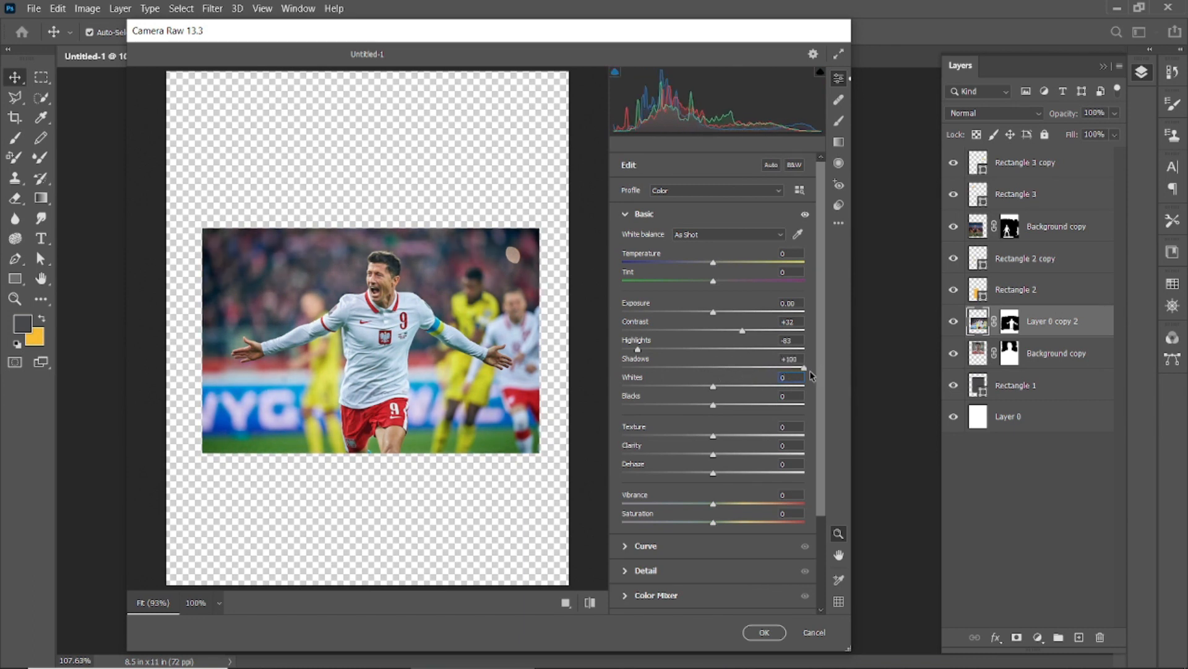
# - Set the white-shirt player's Clarity to +46 and Saturation to -76, raise Vibrance slightly, and apply the filter
pyautogui.scroll(-2, 729, 336)
pyautogui.moveTo(713, 337); pyautogui.dragTo(756, 346)
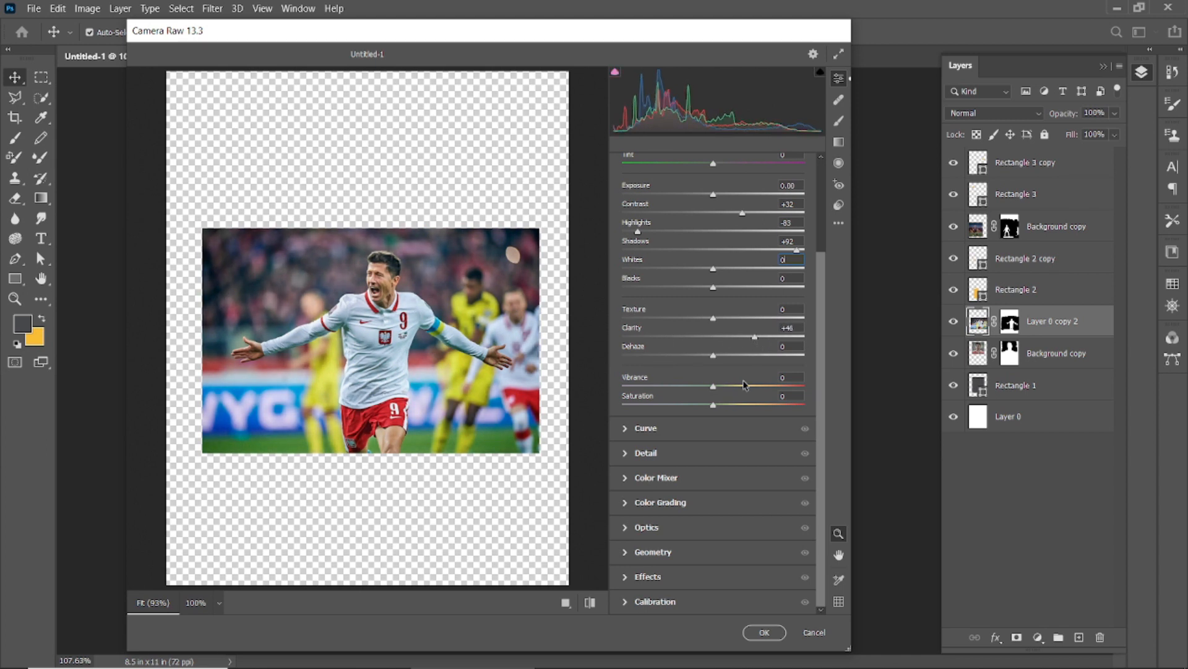
pyautogui.moveTo(714, 405); pyautogui.dragTo(645, 413)
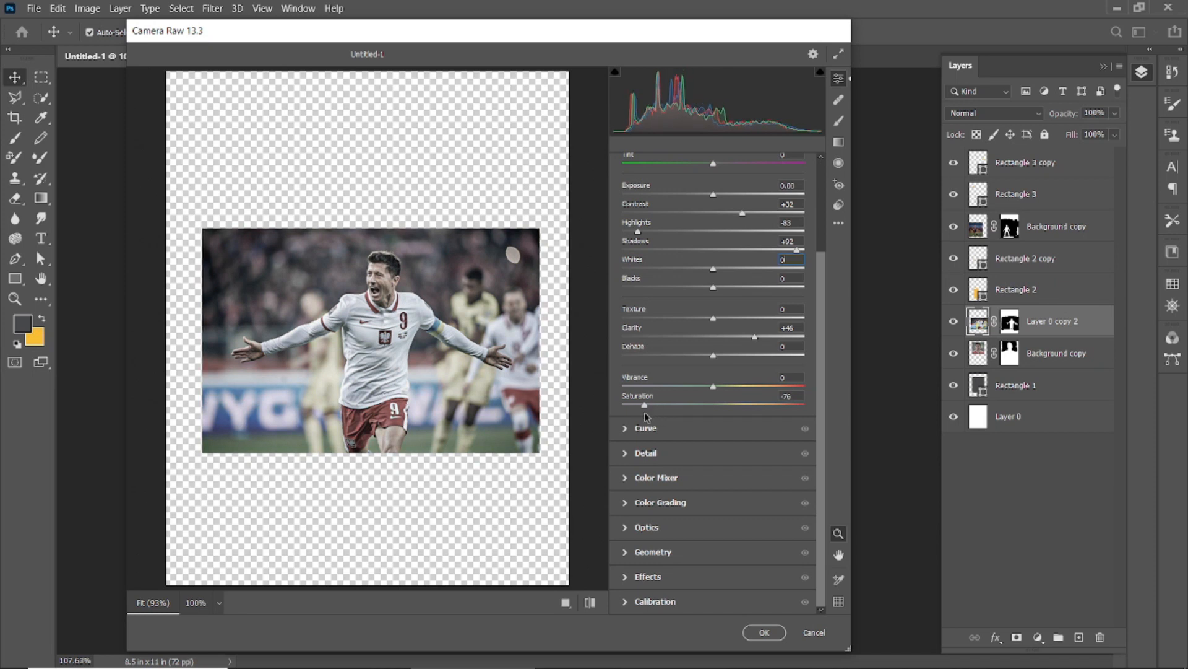
pyautogui.moveTo(716, 386)
pyautogui.mouseDown()
pyautogui.moveTo(685, 388)
pyautogui.moveTo(721, 391)
pyautogui.mouseUp()
pyautogui.click(764, 632)
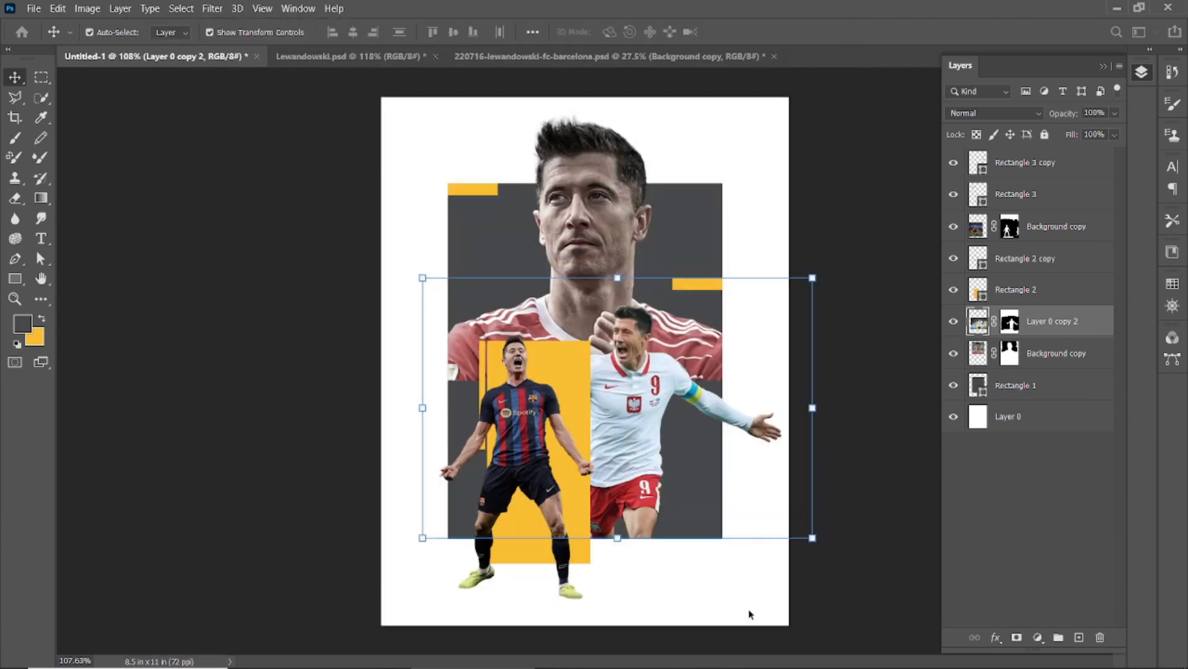
# - Open the Barcelona-kit player in the Camera Raw Filter and set Contrast +29, Highlights -82 and Shadows +88
pyautogui.click(533, 431)
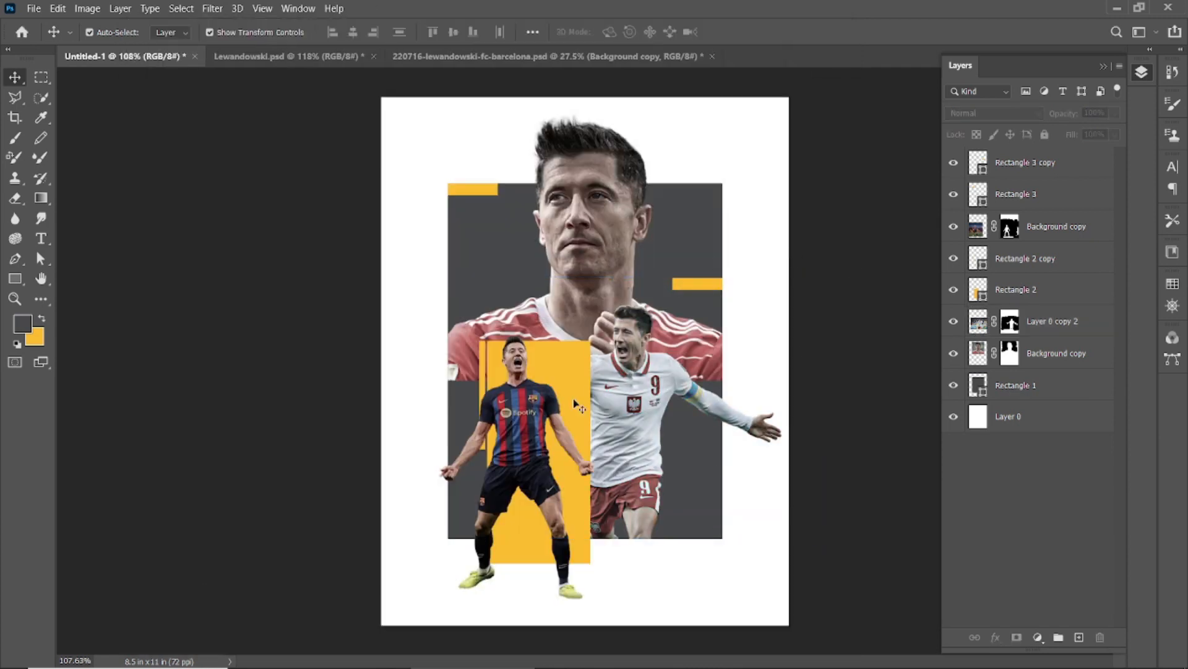
pyautogui.click(212, 8)
pyautogui.click(253, 115)
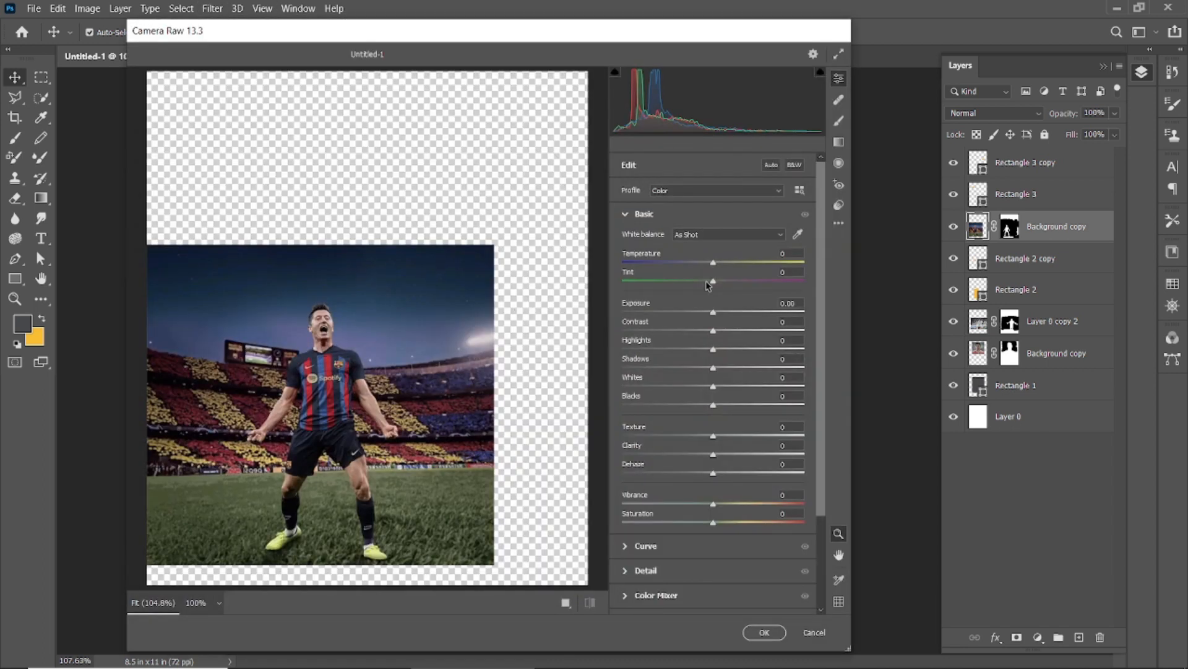
pyautogui.moveTo(714, 331); pyautogui.dragTo(640, 367)
pyautogui.moveTo(715, 369); pyautogui.dragTo(795, 371)
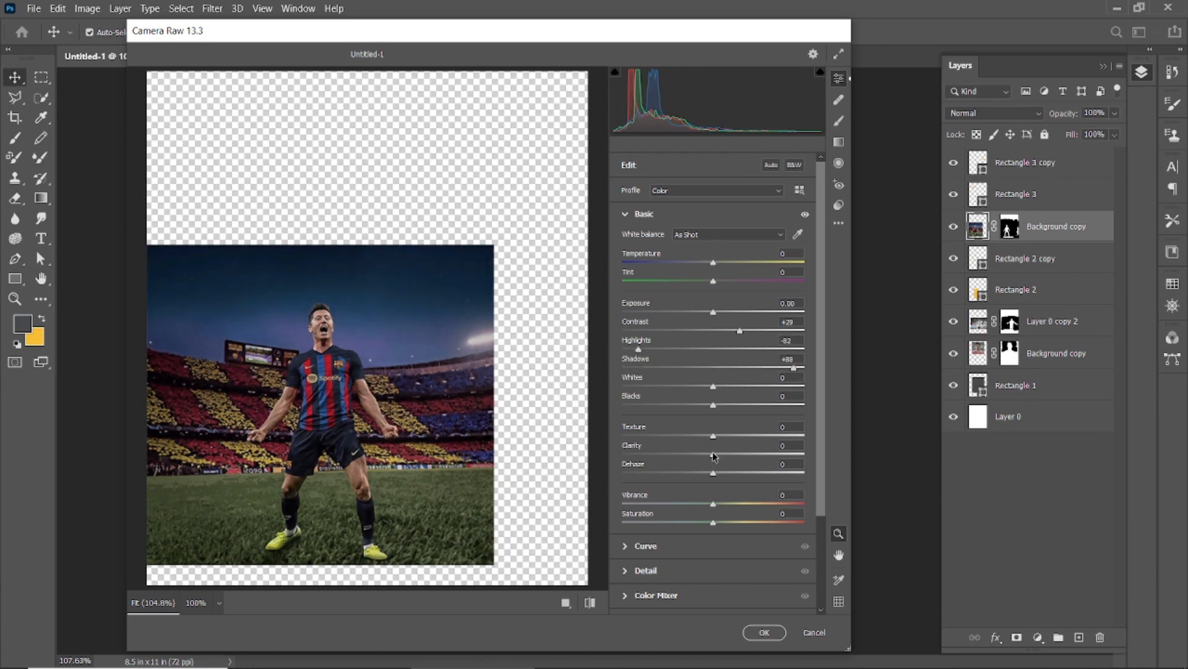
# - Set the Barcelona-kit player's Clarity to +46, Saturation to -72 and Vibrance to +12, and apply the filter
pyautogui.moveTo(715, 457); pyautogui.dragTo(755, 462)
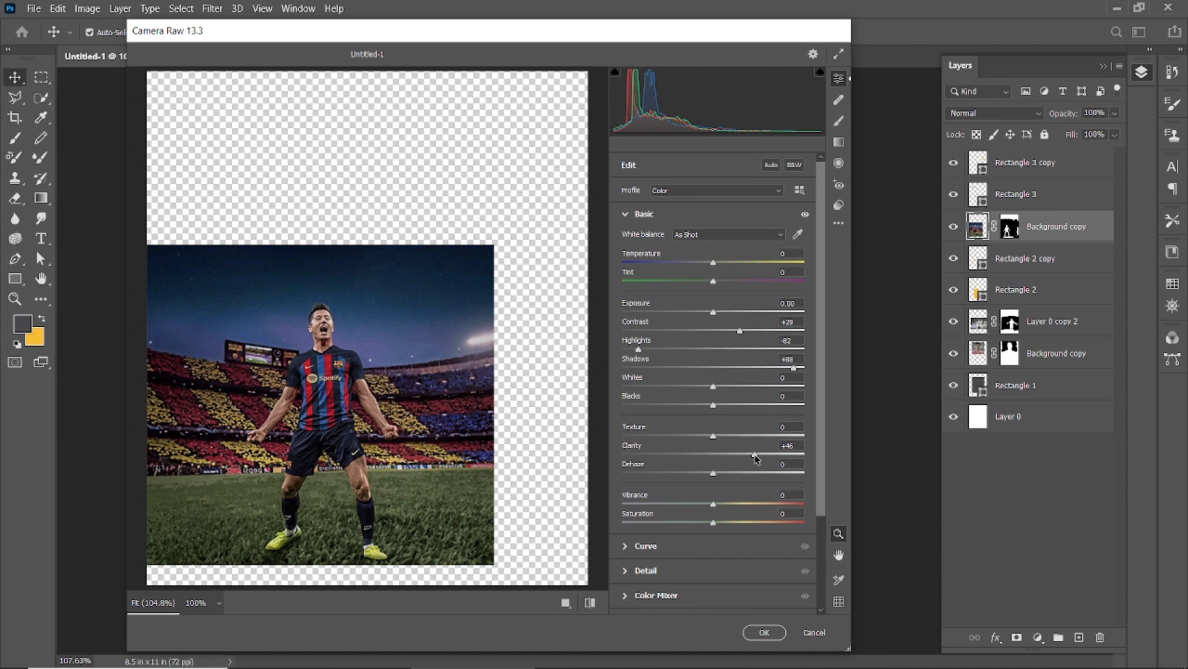
pyautogui.scroll(-3, 704, 398)
pyautogui.moveTo(704, 398); pyautogui.dragTo(651, 413)
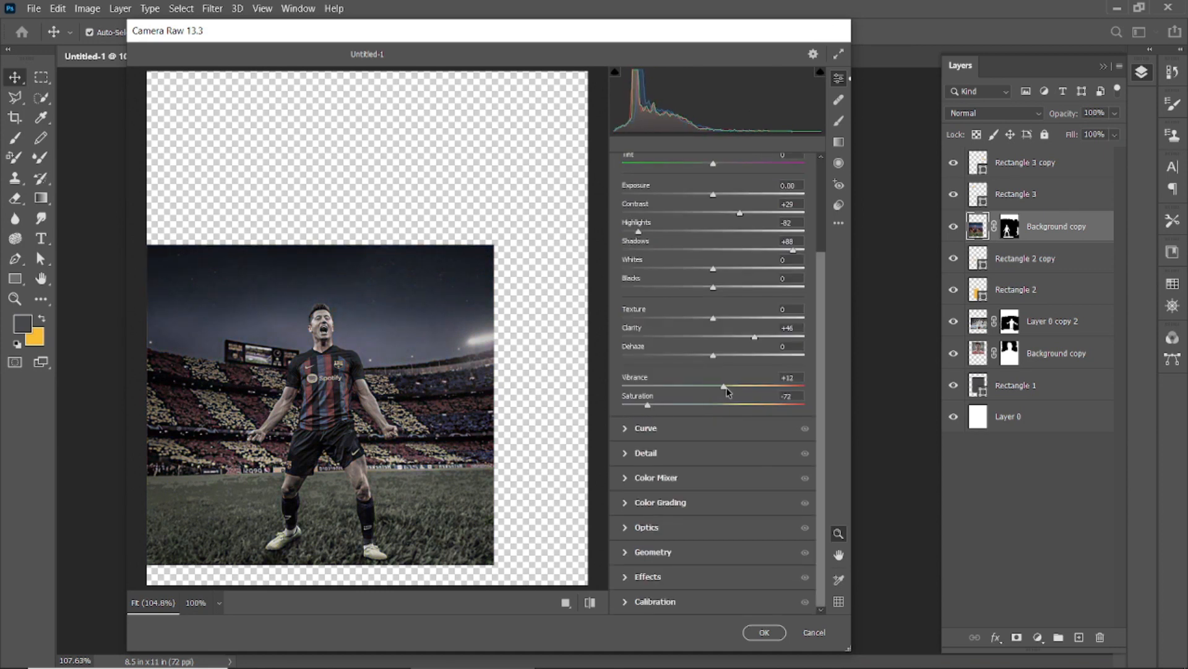
pyautogui.click(764, 632)
pyautogui.click(270, 367)
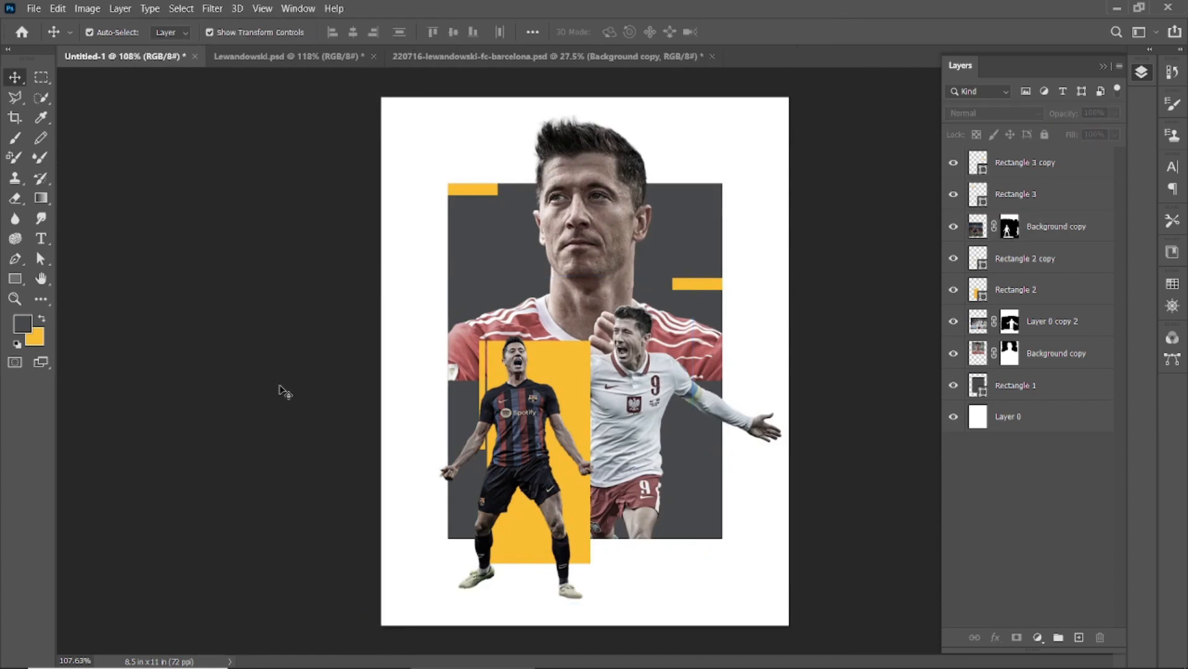
# - Bring the blue-suit press photo into the poster as a new layer and convert it to a smart object
pyautogui.click(544, 56)
pyautogui.moveTo(555, 433); pyautogui.dragTo(568, 302)
pyautogui.rightClick(1049, 162)
pyautogui.click(891, 231)
# - Scale the press photo to 10.76% and place it beside the large portrait's face, near the dark rectangle's upper-left corner
pyautogui.hotkey('ctrl', 't')
pyautogui.moveTo(802, 129); pyautogui.dragTo(583, 304)
pyautogui.scroll(6, 576, 334)
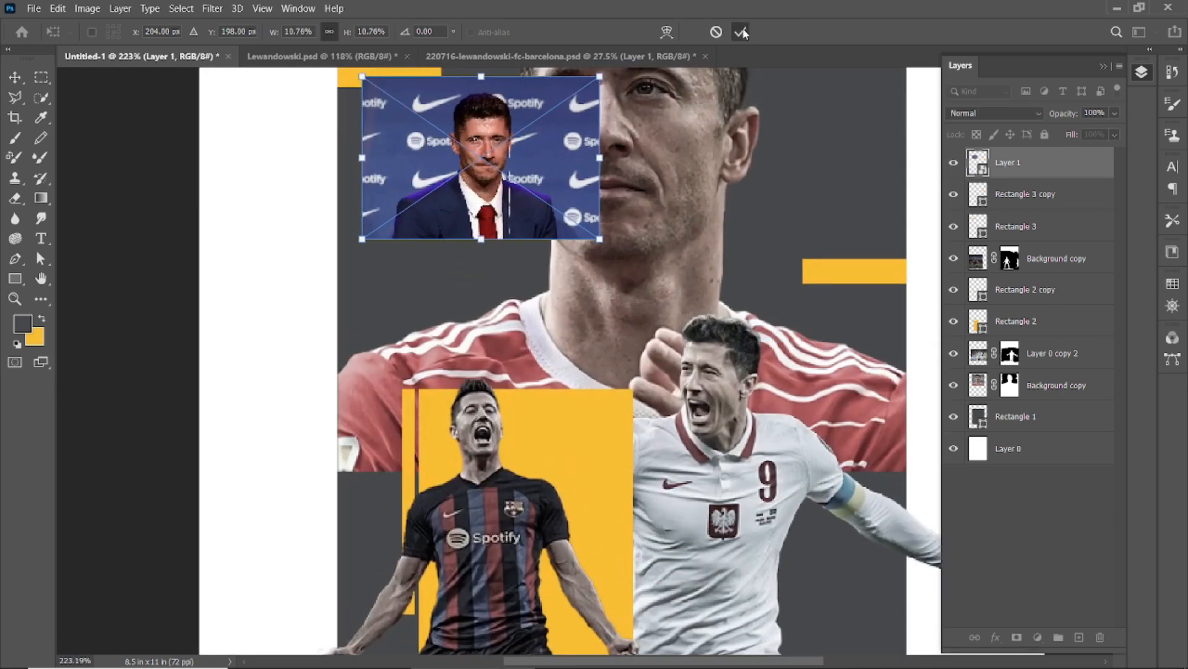
pyautogui.click(743, 32)
# - Move the press photo over the upper-left yellow bar, lower its layer to just above Rectangle 3, and clip it to that bar
pyautogui.scroll(-2, 576, 285)
pyautogui.scroll(4, 576, 285)
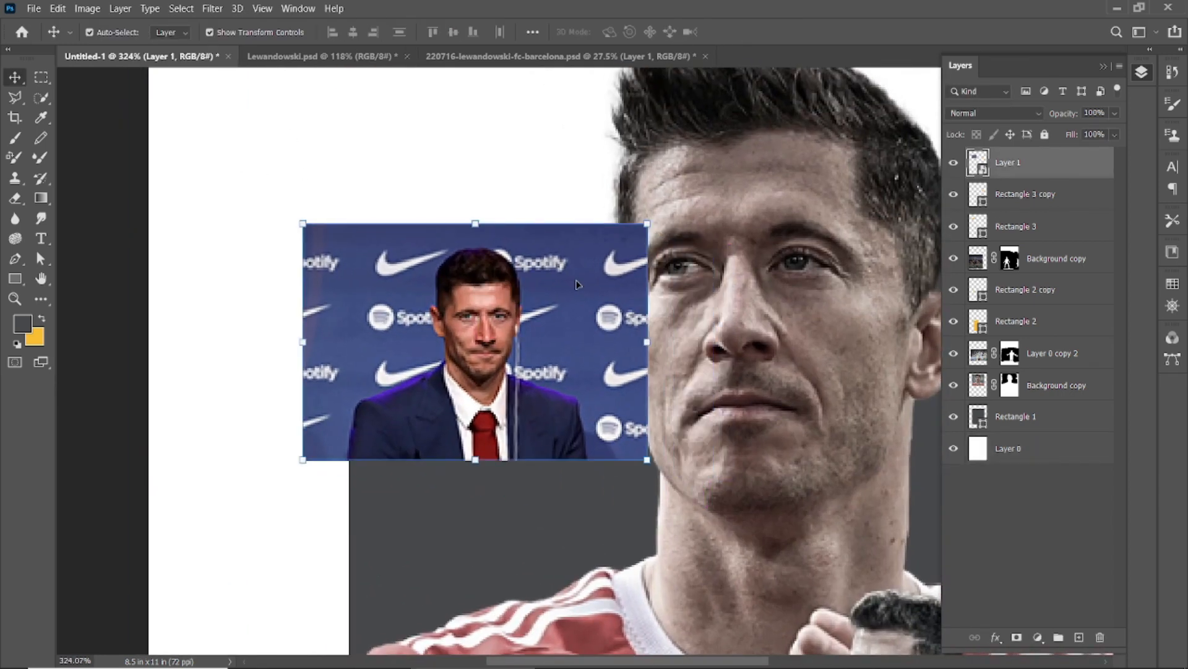
pyautogui.moveTo(576, 284); pyautogui.dragTo(576, 346)
pyautogui.hotkey('ctrl', '[')
pyautogui.moveTo(506, 313); pyautogui.dragTo(440, 204)
pyautogui.hotkey('ctrl', 'alt', 'g')
# - Enlarge and reposition the clipped press photo so that the player's eyes fill the bar at the dark rectangle's upper-left corner
pyautogui.hotkey('ctrl', 't')
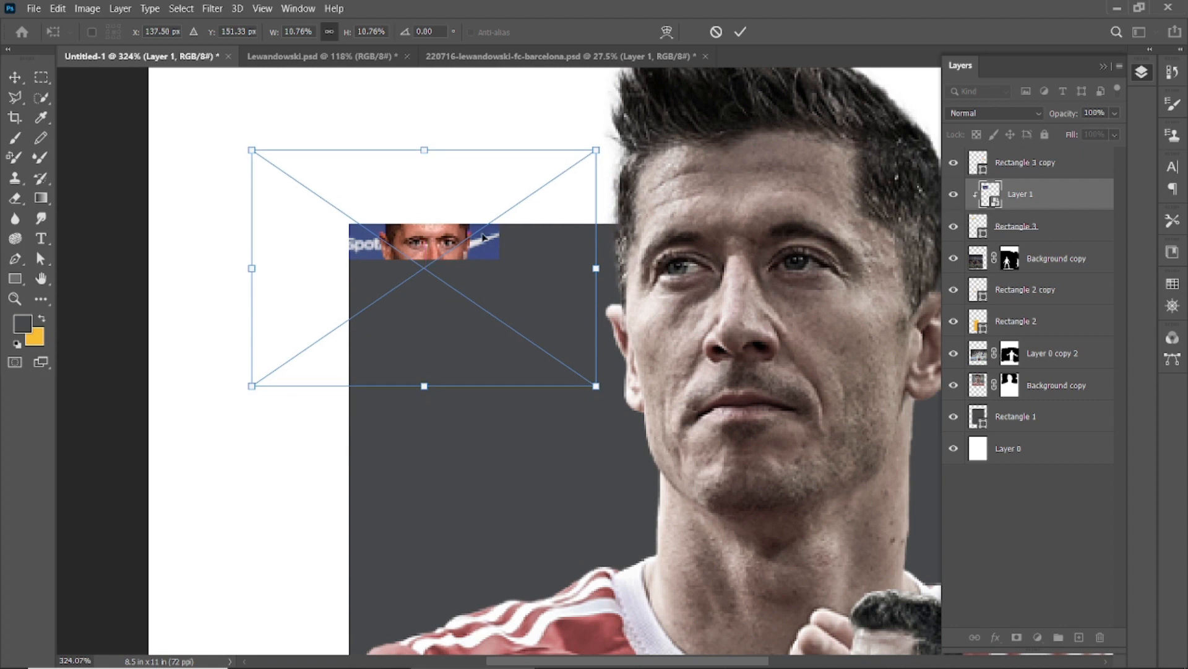
pyautogui.moveTo(596, 268); pyautogui.dragTo(690, 266)
pyautogui.moveTo(437, 235); pyautogui.dragTo(439, 247)
pyautogui.moveTo(689, 280); pyautogui.dragTo(712, 283)
pyautogui.moveTo(438, 240); pyautogui.dragTo(438, 244)
pyautogui.moveTo(712, 87); pyautogui.dragTo(702, 94)
pyautogui.click(741, 31)
pyautogui.scroll(-5, 907, 270)
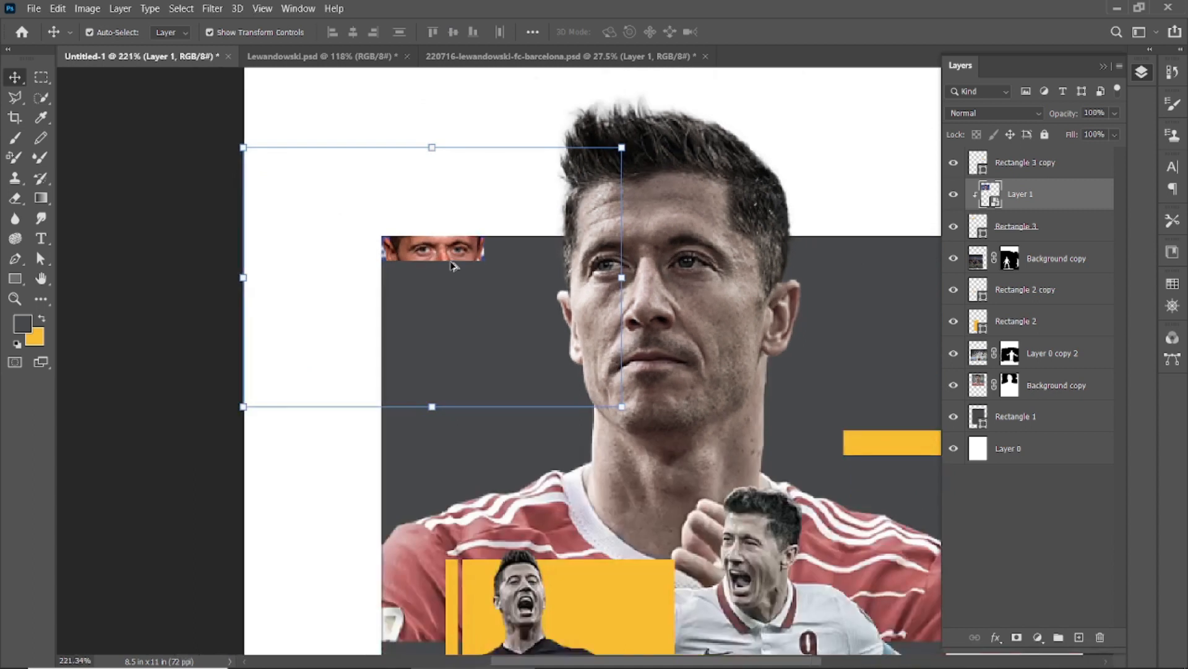
# - Open the clipped press photo in the Camera Raw Filter and set Contrast +33, Highlights -77 and Shadows +89
pyautogui.click(217, 8)
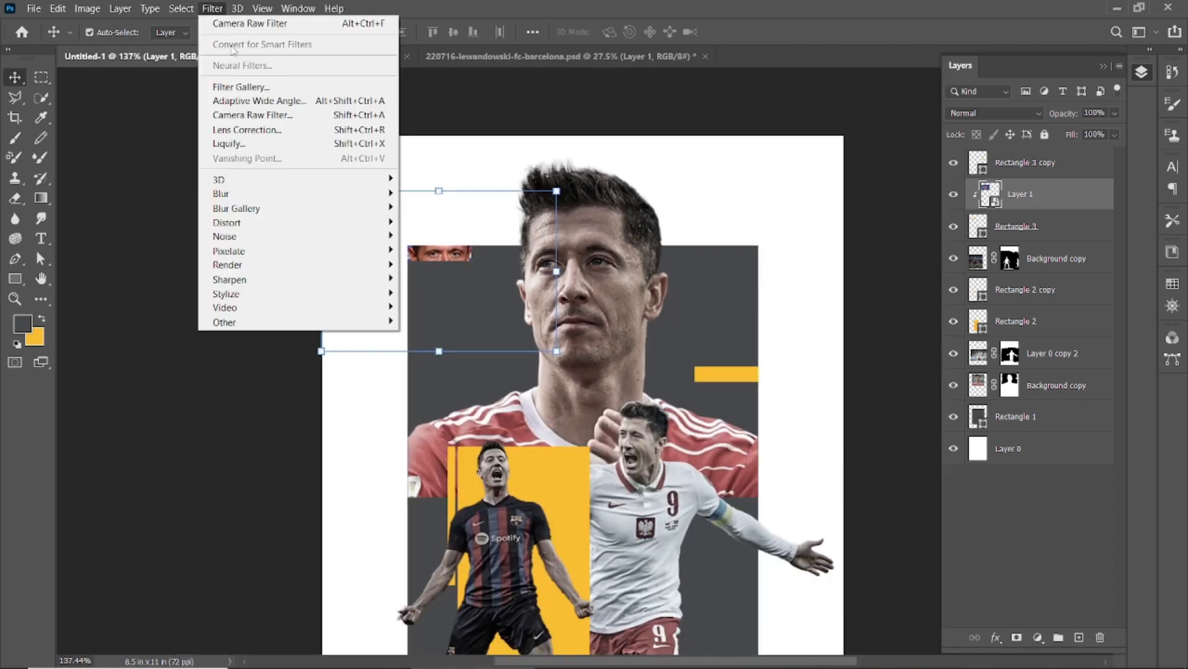
pyautogui.click(308, 118)
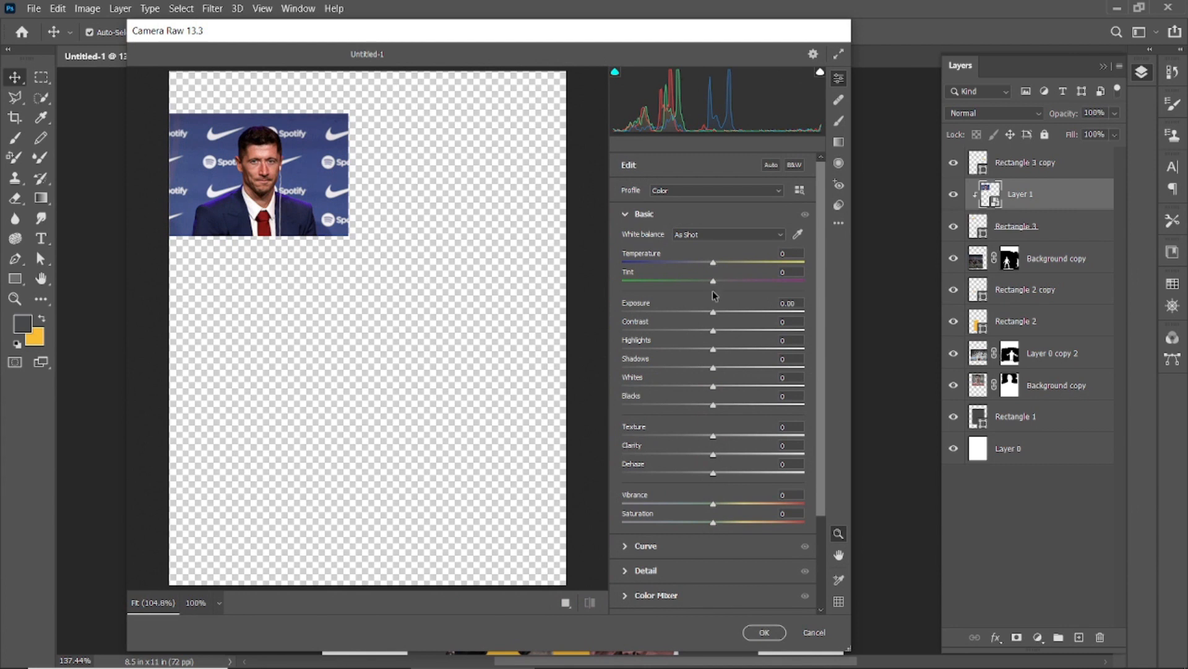
pyautogui.moveTo(714, 334); pyautogui.dragTo(643, 349)
pyautogui.moveTo(714, 368); pyautogui.dragTo(795, 368)
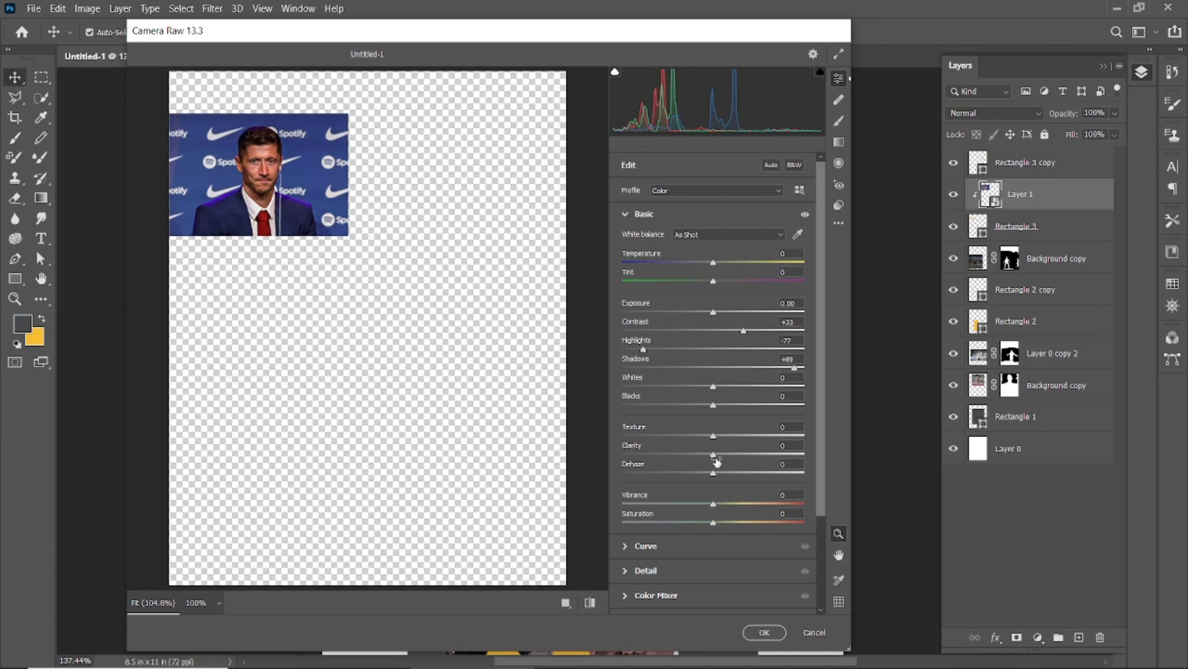
# - Set the press photo's Clarity to +52, Saturation to -76 and Vibrance to +9, apply the filter, and deselect the layer
pyautogui.moveTo(713, 454); pyautogui.dragTo(760, 455)
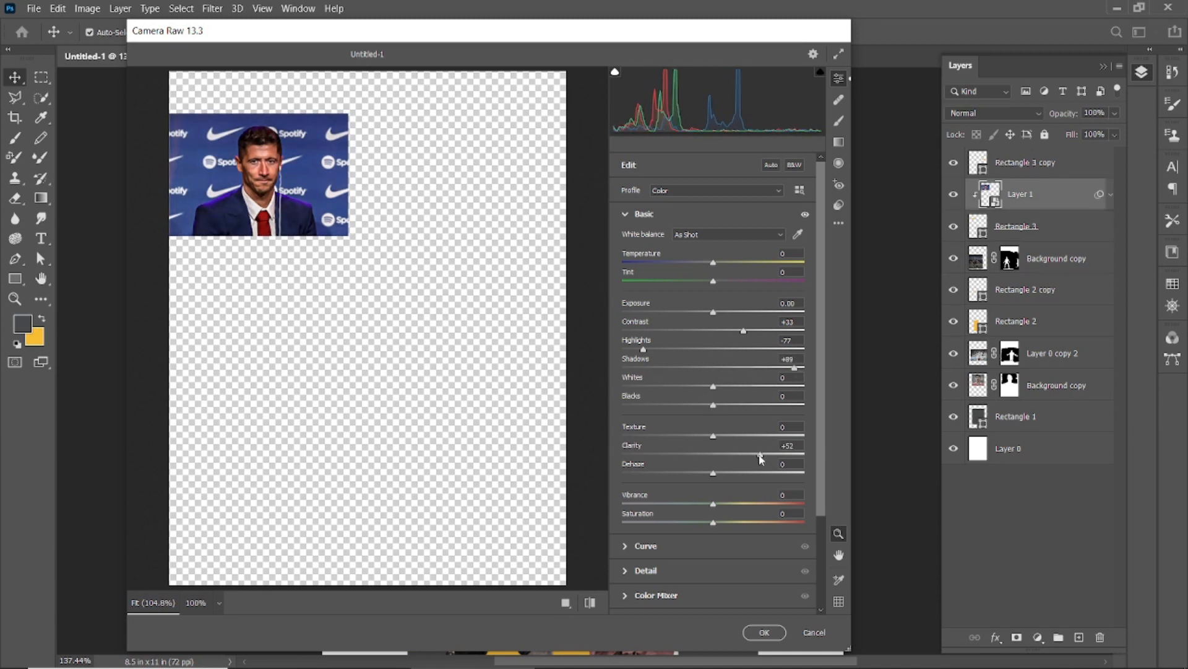
pyautogui.scroll(-2, 694, 465)
pyautogui.moveTo(693, 465); pyautogui.dragTo(646, 466)
pyautogui.moveTo(710, 436); pyautogui.dragTo(721, 467)
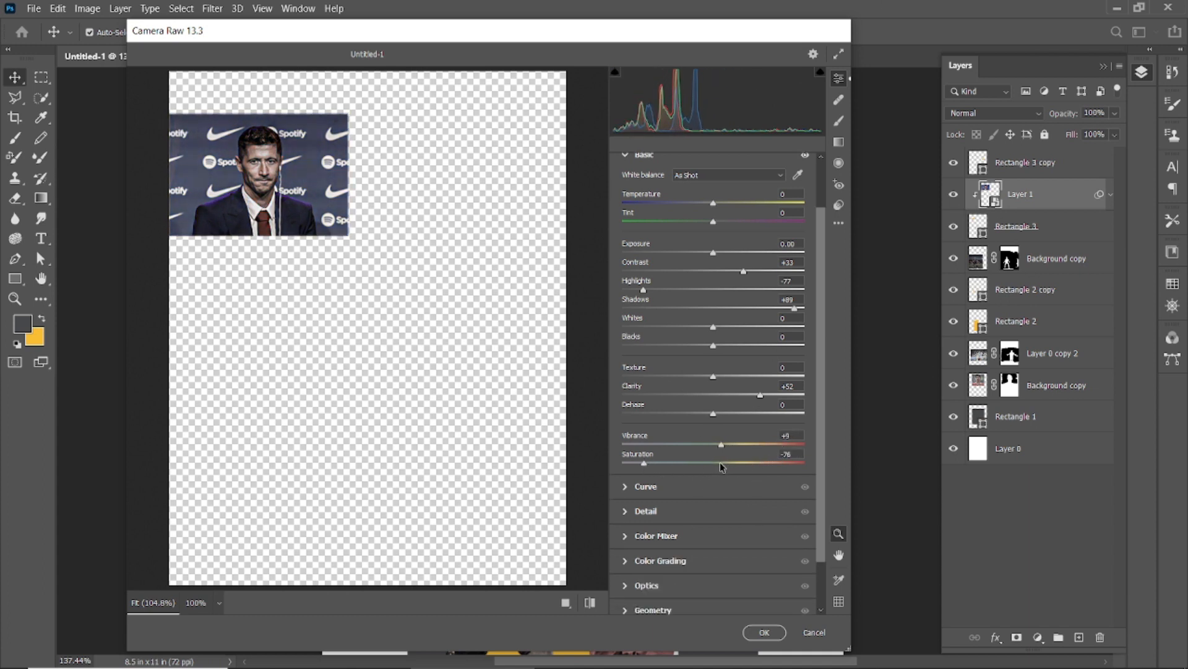
pyautogui.click(765, 632)
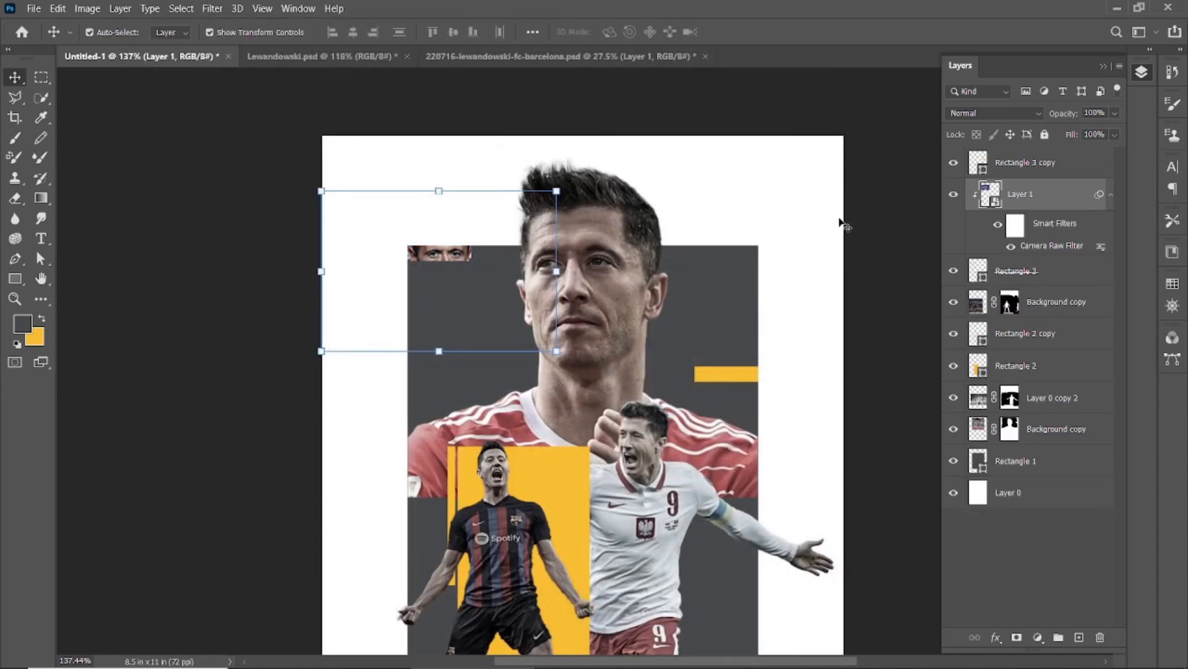
pyautogui.scroll(7, 451, 257)
pyautogui.scroll(-9, 436, 226)
pyautogui.click(811, 361)
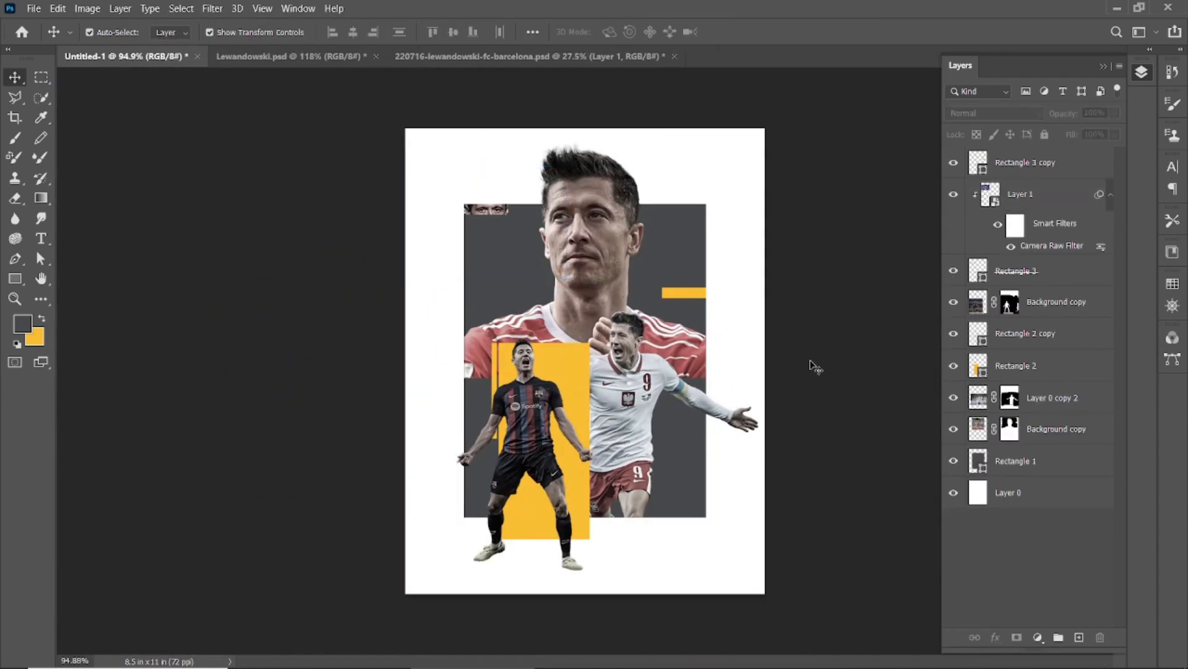
# - Draw a short horizontal 1 px line about 18 px long across the dark rectangle's right edge, above the yellow bar
pyautogui.scroll(10, 750, 248)
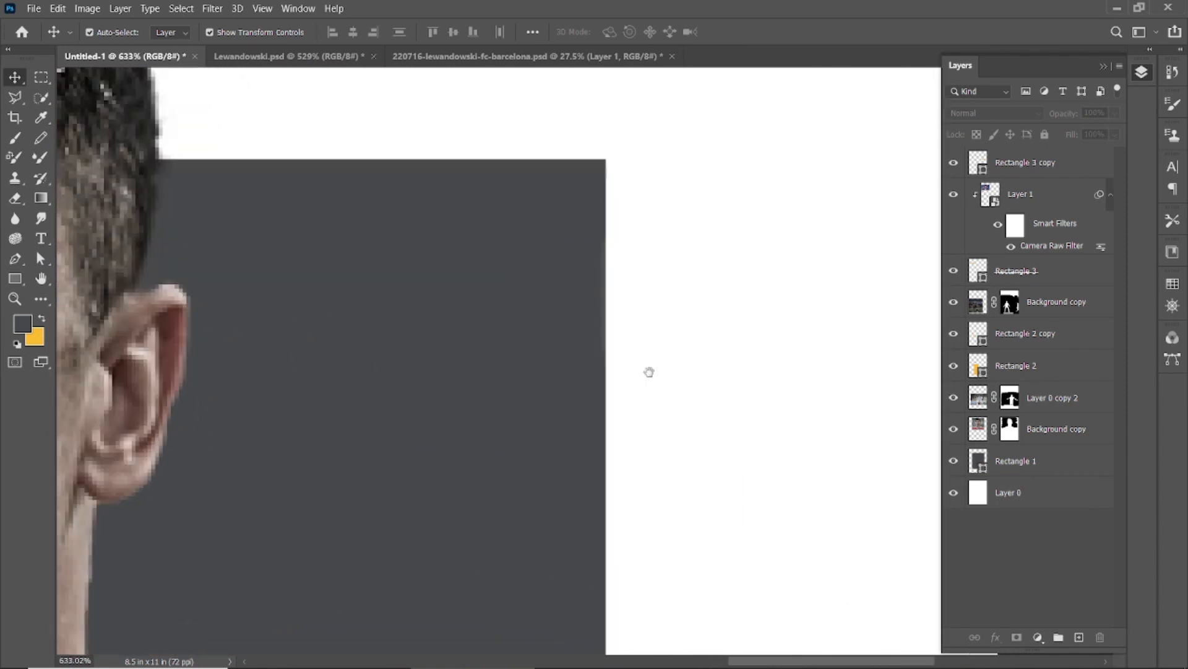
pyautogui.moveTo(648, 371); pyautogui.dragTo(613, 239)
pyautogui.click(15, 279)
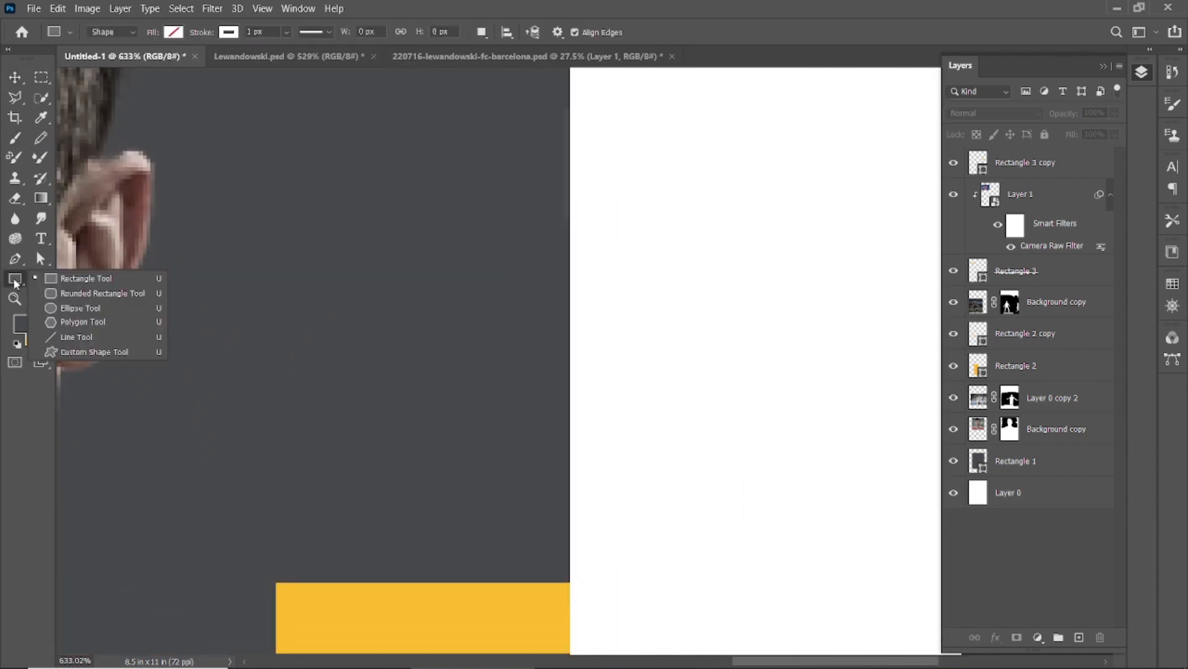
pyautogui.click(78, 337)
pyautogui.scroll(-3, 544, 230)
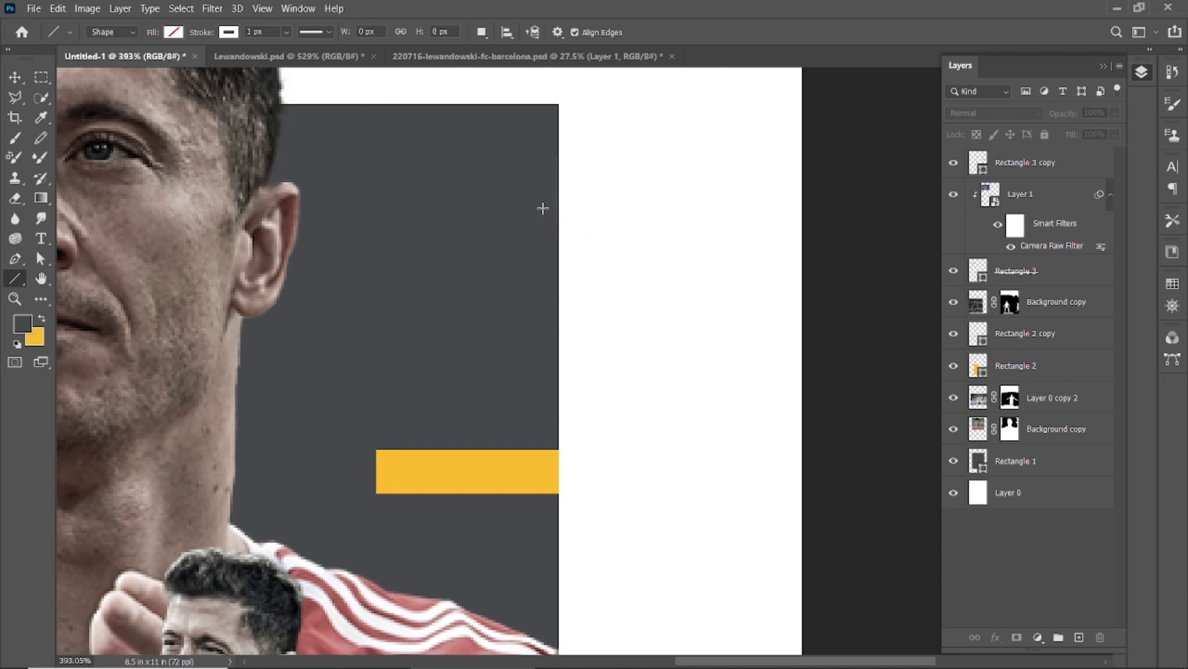
pyautogui.scroll(2, 543, 208)
pyautogui.moveTo(540, 205)
pyautogui.mouseDown()
pyautogui.moveTo(598, 205)
pyautogui.moveTo(352, 212)
pyautogui.mouseUp()
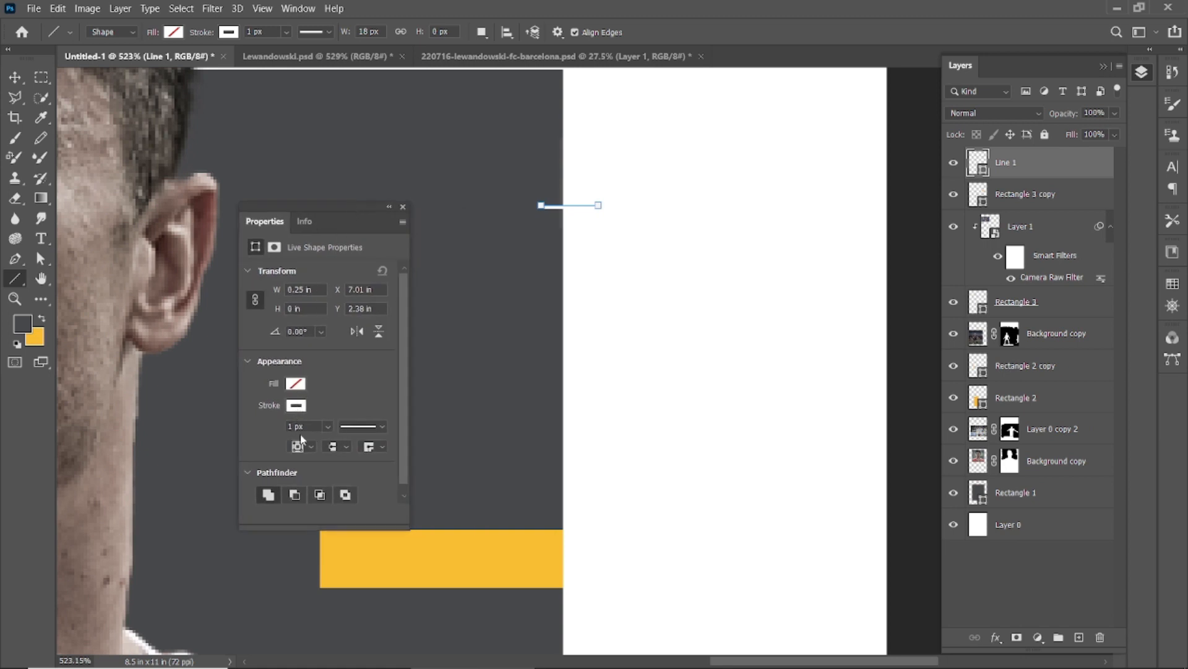
# - Give the short line a yellow stroke and close its shape properties
pyautogui.click(297, 406)
pyautogui.click(258, 487)
pyautogui.click(306, 405)
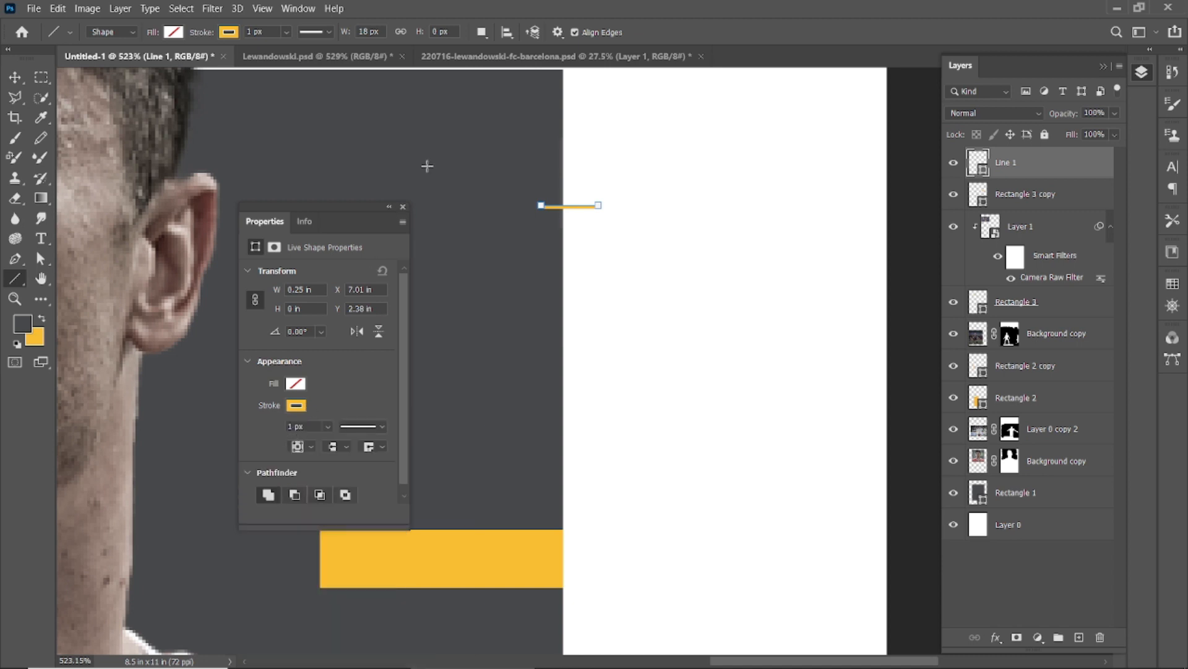
pyautogui.click(403, 207)
pyautogui.press('v')
pyautogui.click(660, 170)
# - Duplicate the yellow line six times straight down at even spacing along the dark rectangle's right edge
pyautogui.scroll(5, 570, 208)
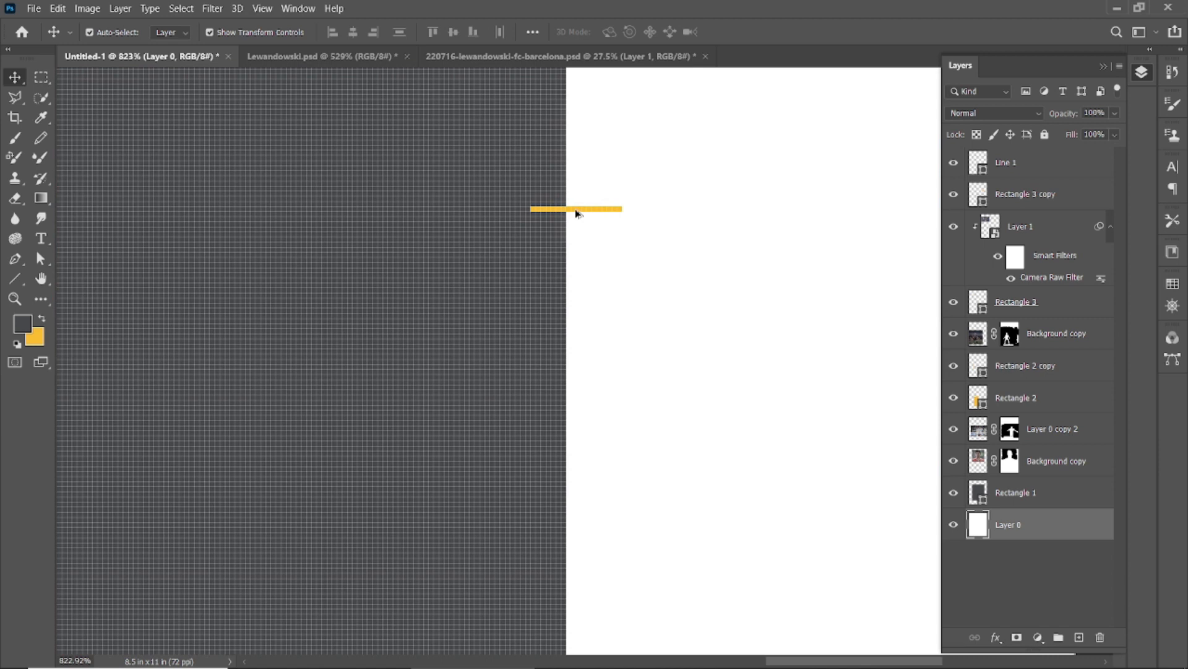
pyautogui.moveTo(669, 291); pyautogui.dragTo(651, 270)
pyautogui.click(526, 159)
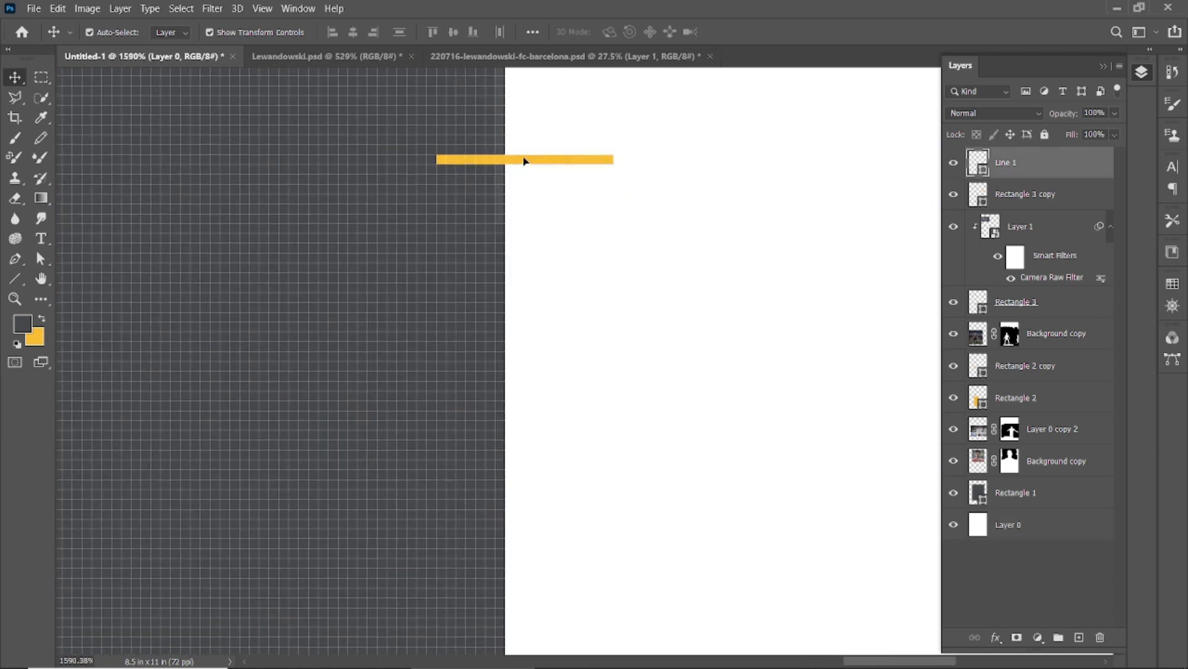
pyautogui.moveTo(560, 164); pyautogui.dragTo(579, 394)
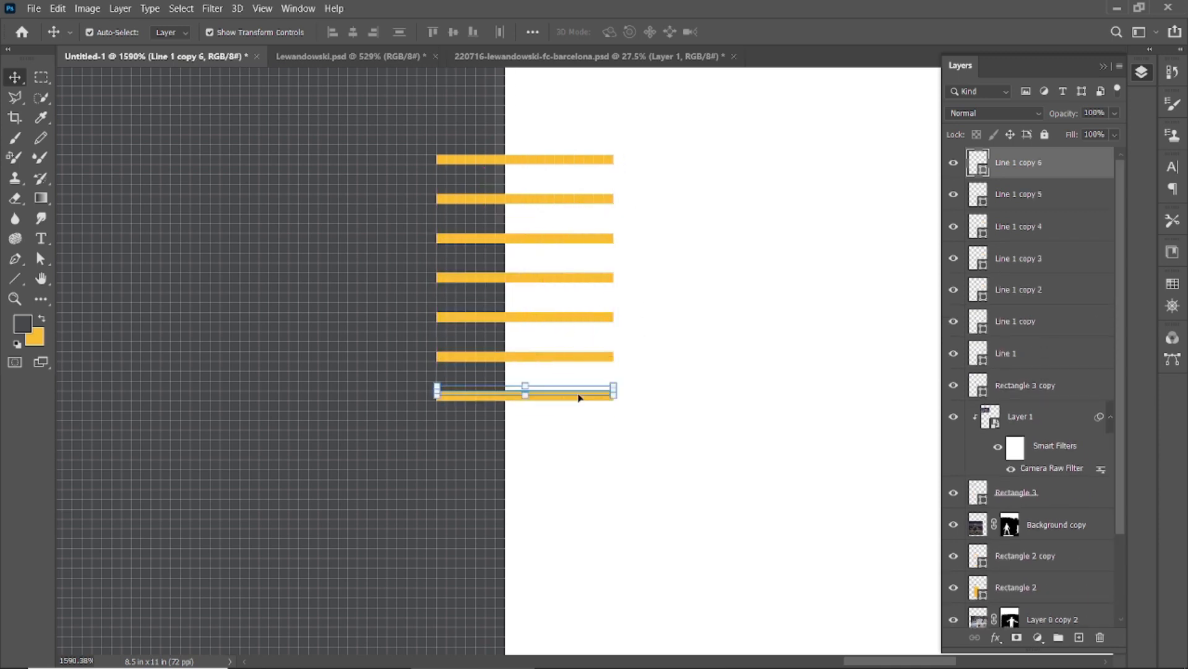
# - Continue duplicating the yellow line downward at the same spacing until the column has sixteen lines
pyautogui.scroll(-3, 591, 397)
pyautogui.moveTo(702, 408); pyautogui.dragTo(687, 228)
pyautogui.moveTo(570, 220); pyautogui.dragTo(563, 499)
pyautogui.scroll(-5, 567, 418)
pyautogui.scroll(5, 568, 420)
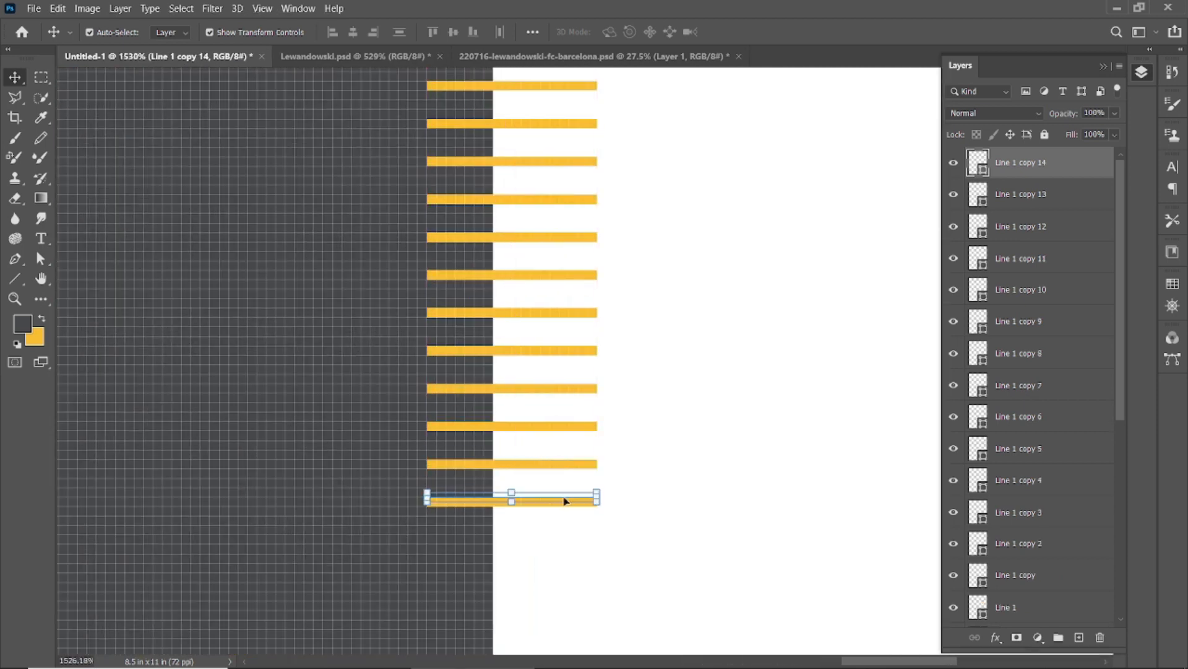
pyautogui.click(682, 376)
pyautogui.scroll(-4, 668, 374)
pyautogui.scroll(2, 631, 254)
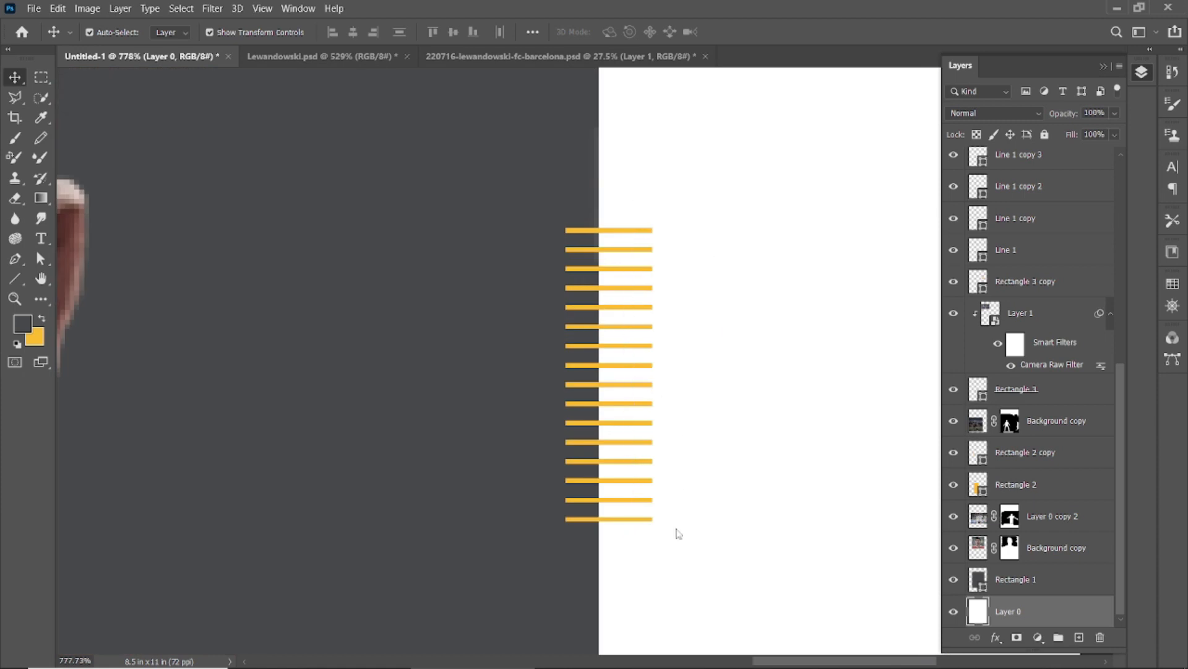
# - Undo the shift of the white background and lock Layer 0
pyautogui.scroll(4, 662, 396)
pyautogui.scroll(-3, 791, 425)
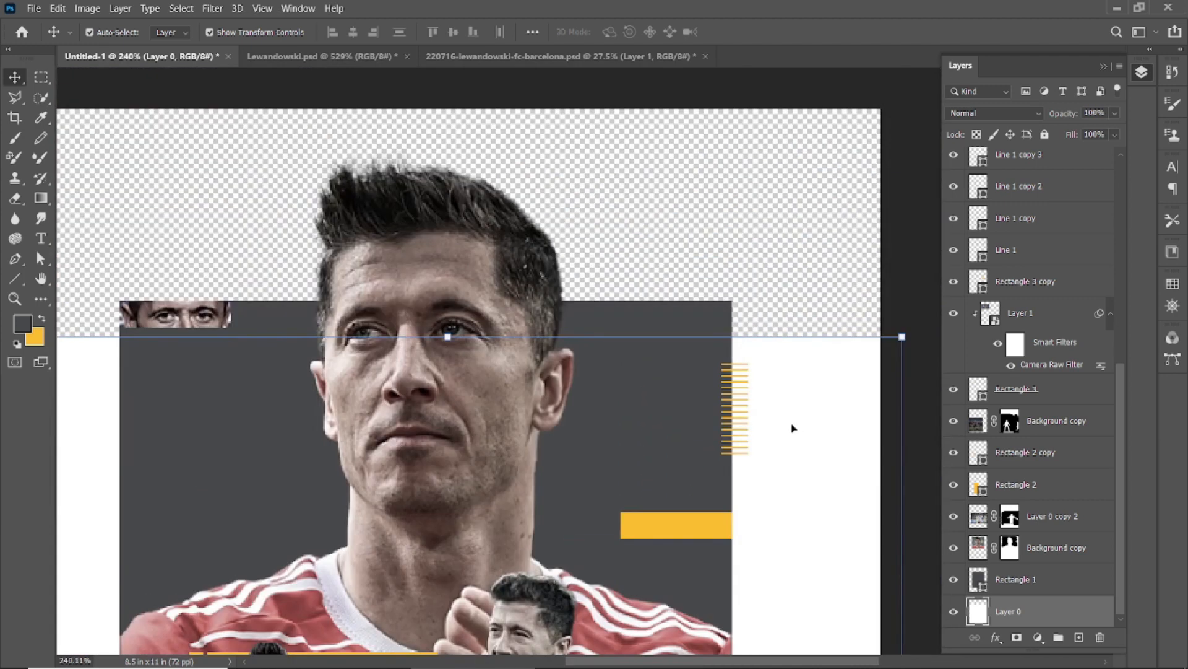
pyautogui.press('z')
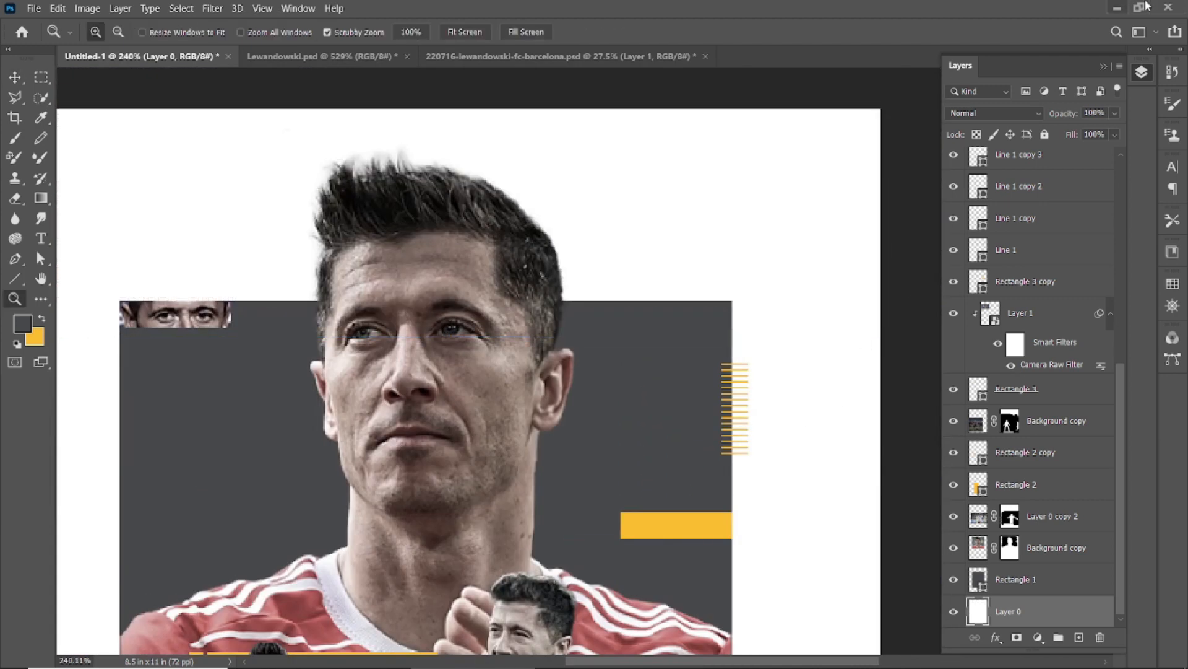
pyautogui.click(1045, 134)
pyautogui.click(765, 401)
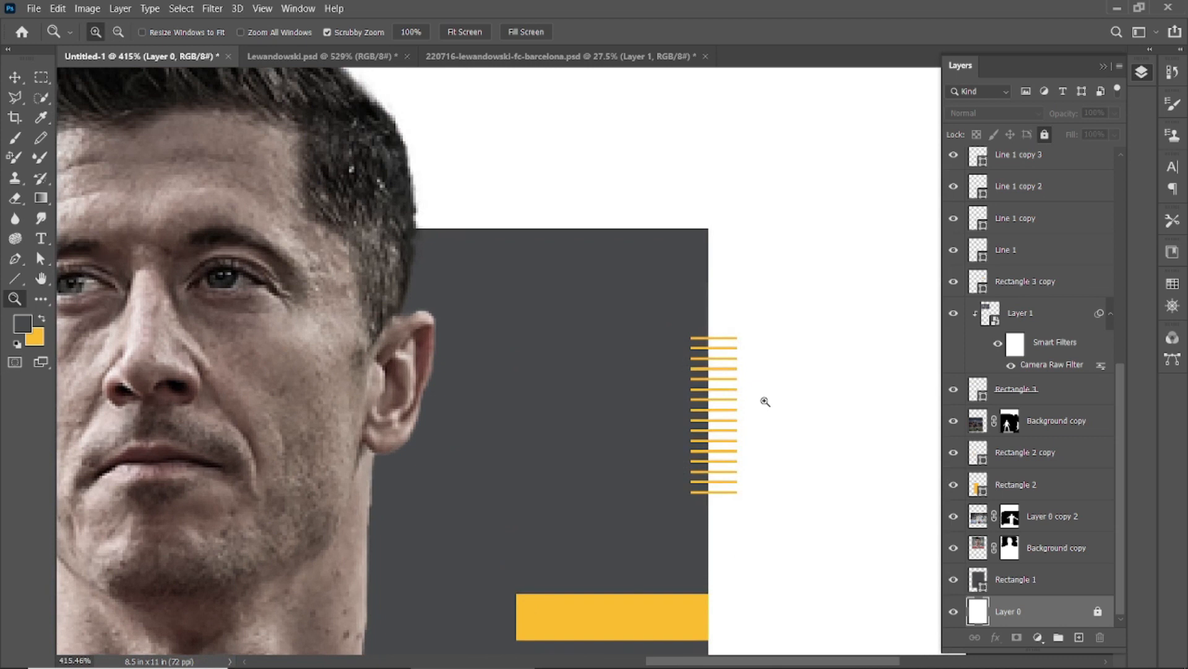
# - Select all the yellow lines together and narrow them to 83.33% of their width
pyautogui.click(9, 78)
pyautogui.moveTo(716, 310); pyautogui.dragTo(754, 525)
pyautogui.scroll(3, 751, 446)
pyautogui.click(729, 396)
pyautogui.moveTo(707, 256); pyautogui.dragTo(764, 579)
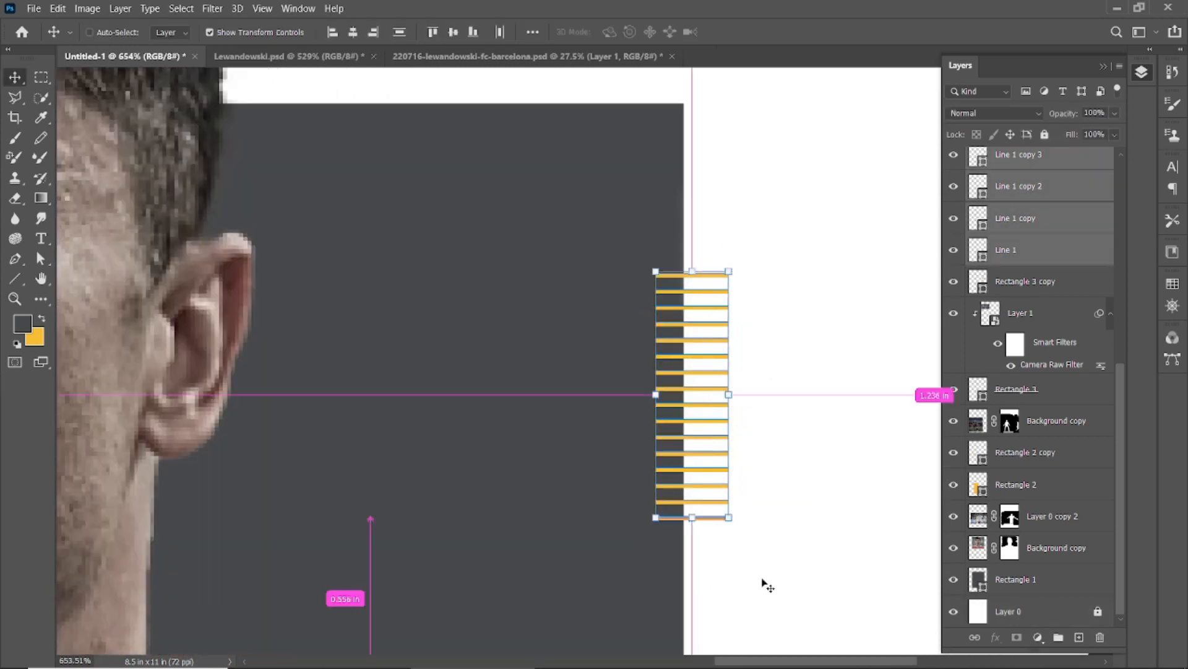
pyautogui.hotkey('ctrl', 't')
pyautogui.moveTo(729, 394); pyautogui.dragTo(723, 395)
pyautogui.moveTo(716, 394); pyautogui.dragTo(716, 394)
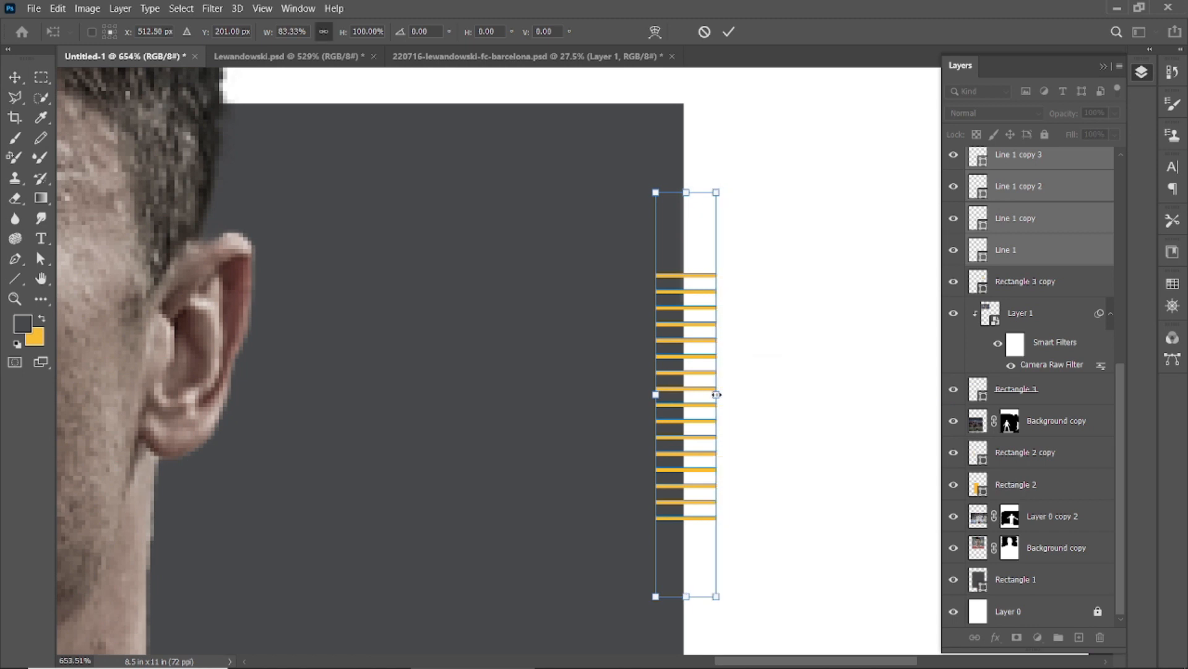
pyautogui.click(729, 32)
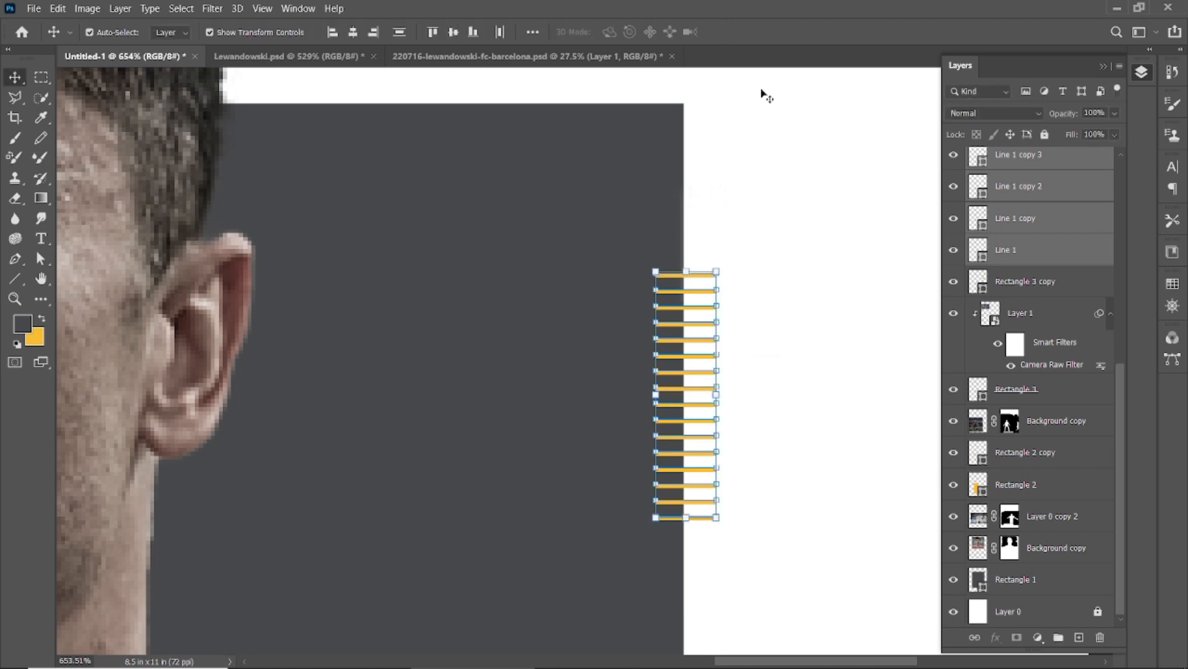
# - Reselect the column of yellow lines and nudge it down along the dark rectangle's edge, closer to the yellow bar
pyautogui.click(839, 348)
pyautogui.moveTo(701, 238); pyautogui.dragTo(786, 540)
pyautogui.press('Down')
pyautogui.press('Down')
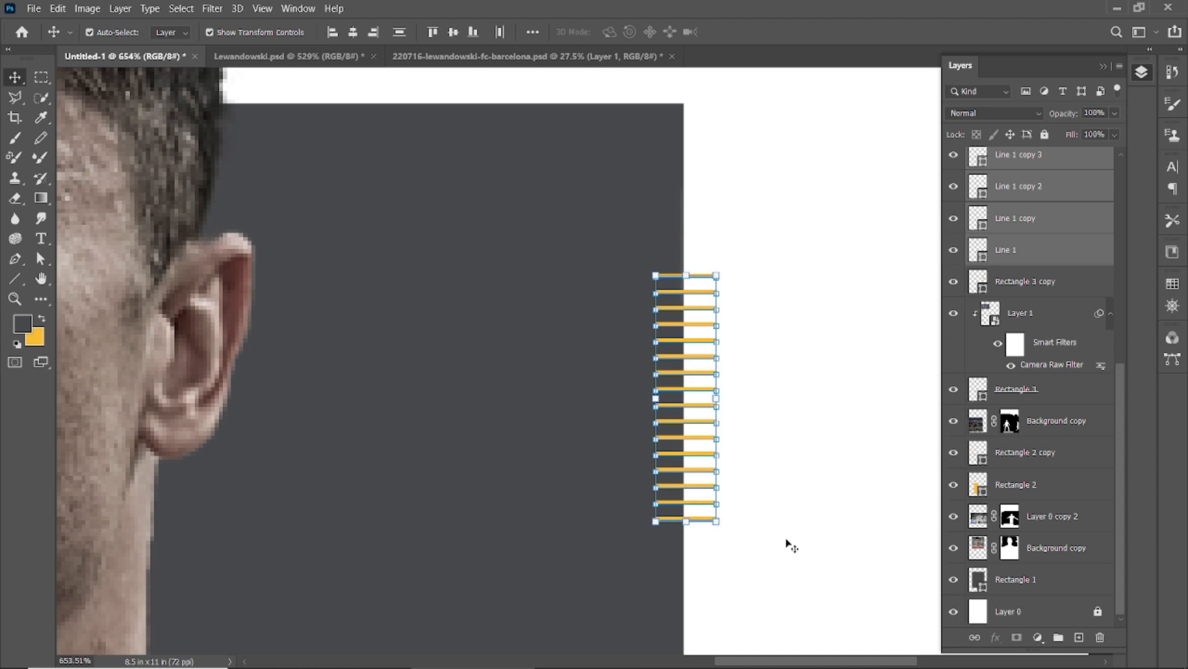
pyautogui.press('Down')
pyautogui.press('Down')
pyautogui.press('Down')
pyautogui.press('Down')
pyautogui.press('Down')
pyautogui.press('Down')
pyautogui.press('Down')
pyautogui.press('Down')
pyautogui.press('Down')
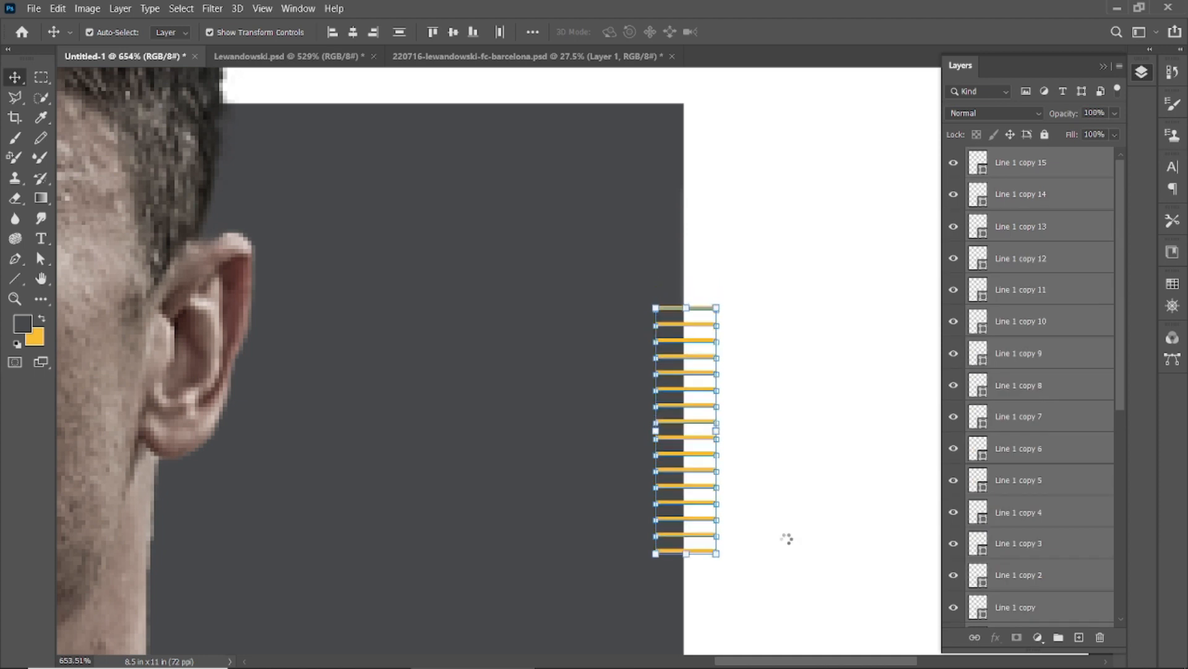
pyautogui.press('Down')
pyautogui.press('Down')
pyautogui.press('Down')
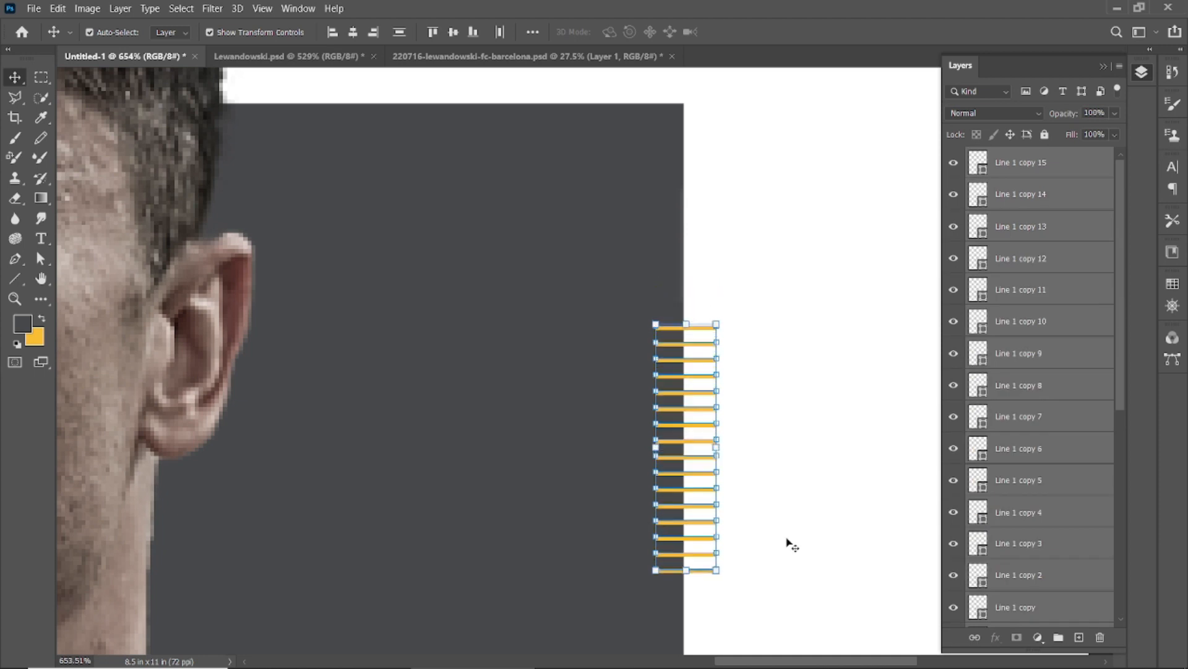
# - Group all the yellow line layers and name the group "Lines"
pyautogui.click(811, 271)
pyautogui.scroll(-5, 808, 328)
pyautogui.moveTo(768, 322); pyautogui.dragTo(807, 413)
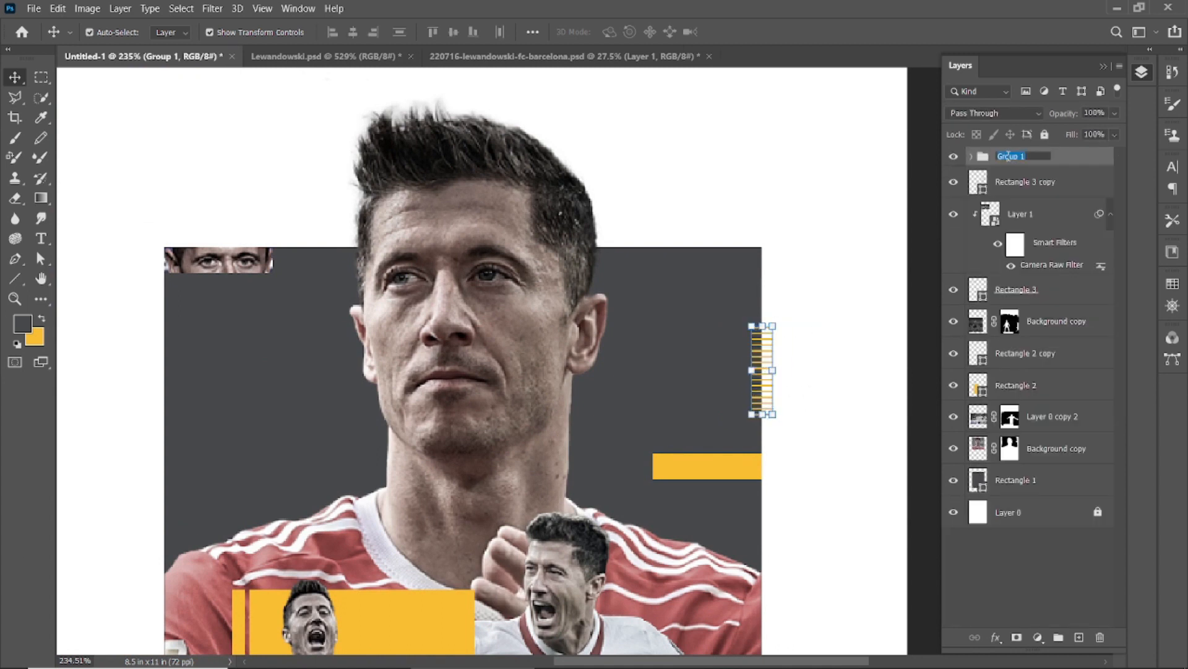
pyautogui.click(1008, 156)
pyautogui.write('Lines')
pyautogui.press('Return')
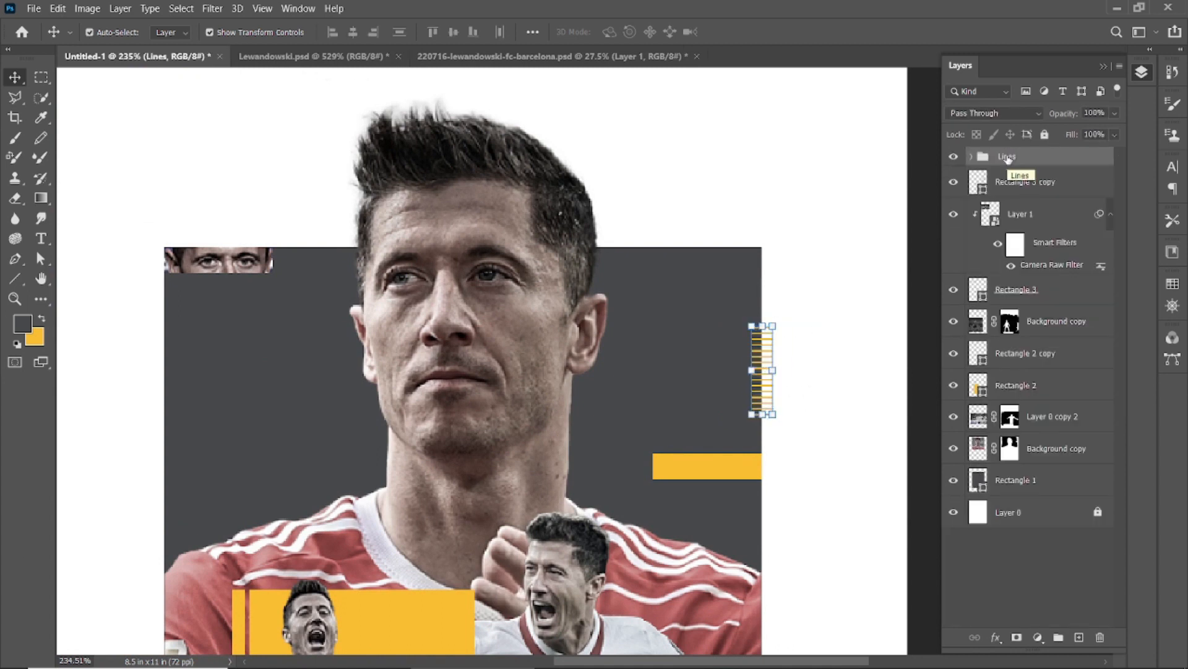
# - Group Rectangle 2 and Rectangle 2 copy behind the Barcelona-kit player and name the group "Shapes"
pyautogui.click(1027, 354)
pyautogui.scroll(-2, 1031, 365)
pyautogui.click(953, 355)
pyautogui.click(951, 357)
pyautogui.click(1028, 386)
pyautogui.keyDown('shift'); pyautogui.click(1026, 356); pyautogui.keyUp('shift')
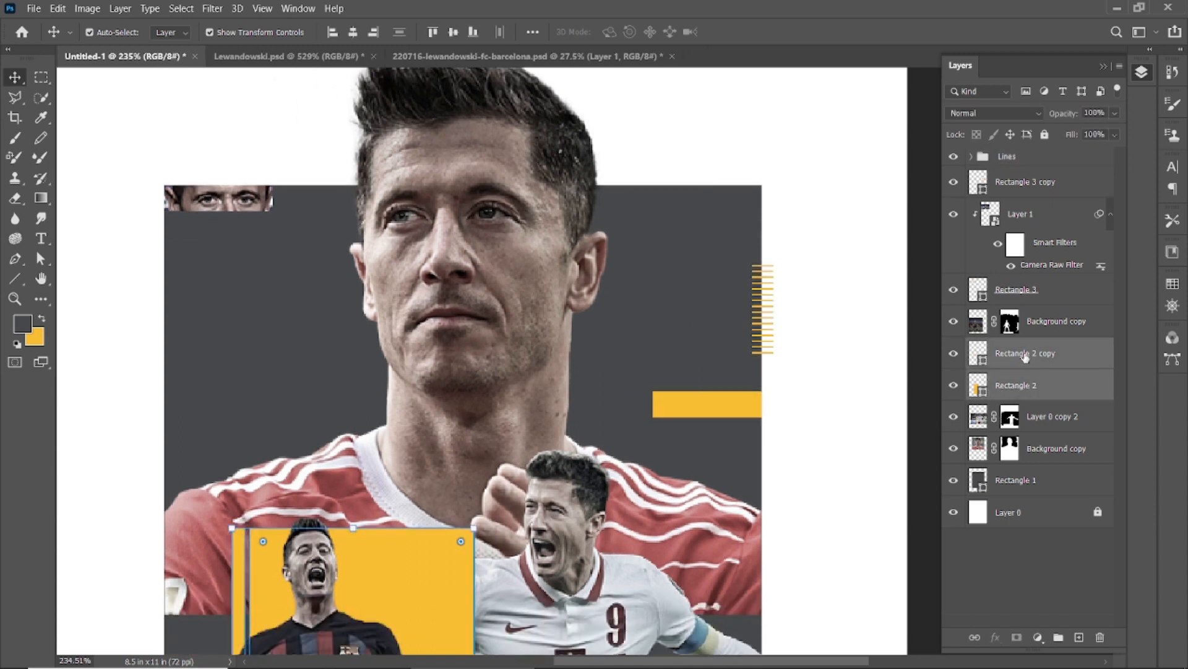
pyautogui.hotkey('ctrl', 'g')
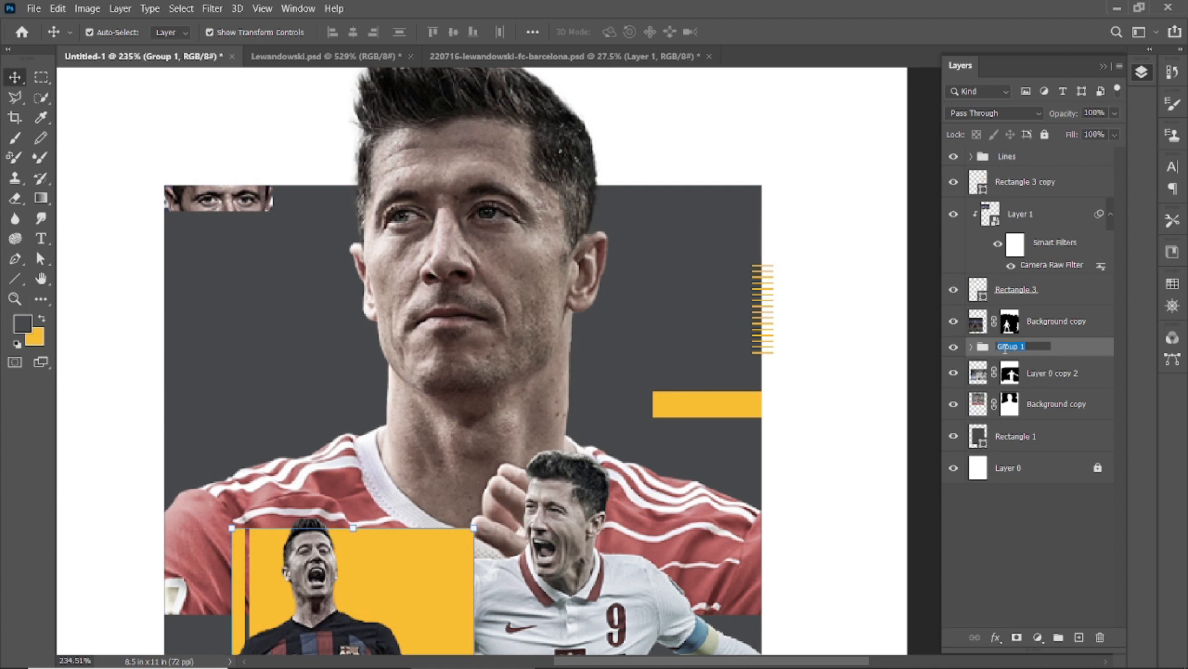
pyautogui.press('Return')
# - Group Rectangle 3, its clipped photo Layer 1 and Rectangle 3 copy, and name the group "Short shapes"
pyautogui.click(875, 310)
pyautogui.click(751, 402)
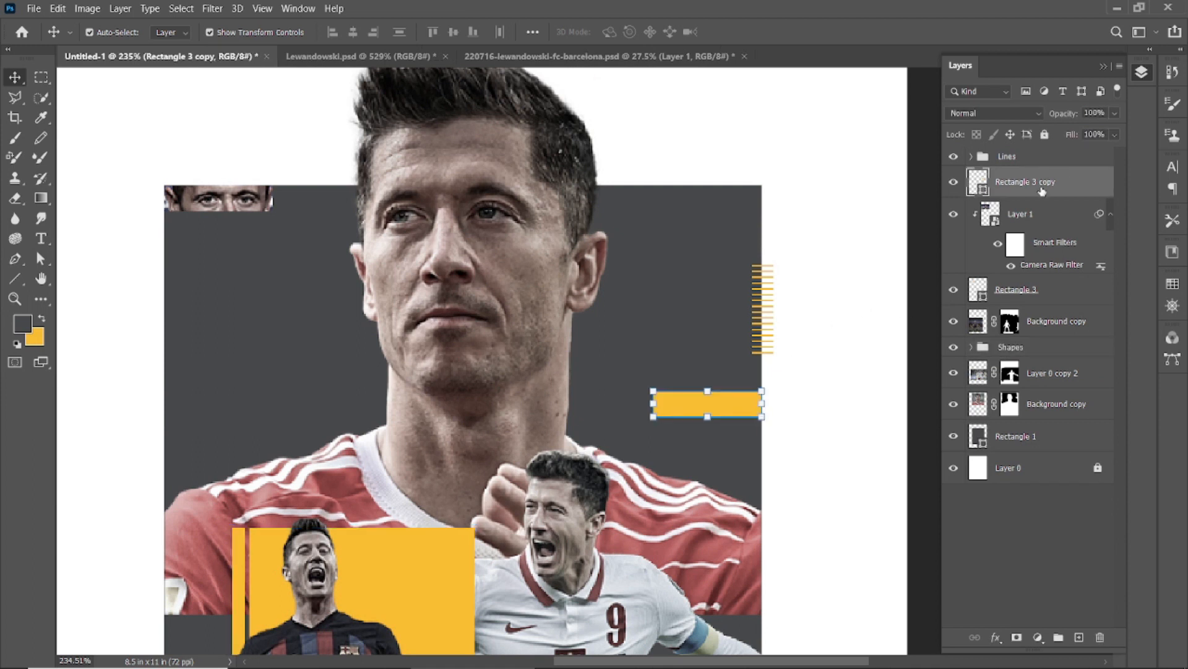
pyautogui.click(270, 201)
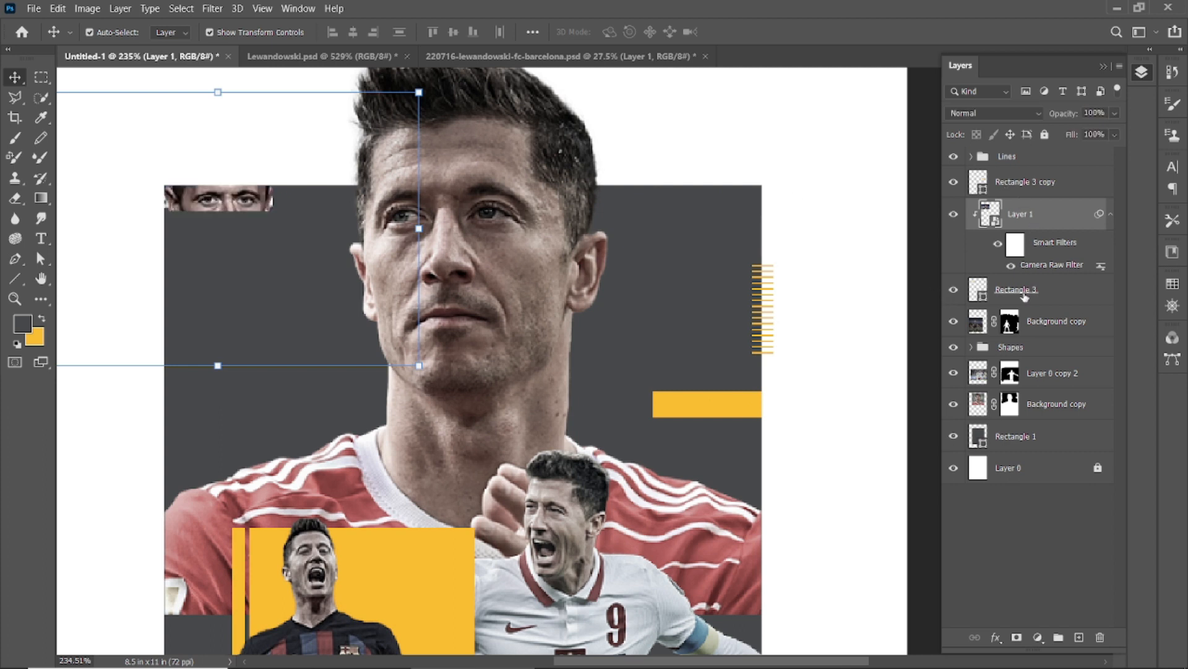
pyautogui.click(1003, 289)
pyautogui.keyDown('shift'); pyautogui.click(1018, 183); pyautogui.keyUp('shift')
pyautogui.hotkey('ctrl', 'g')
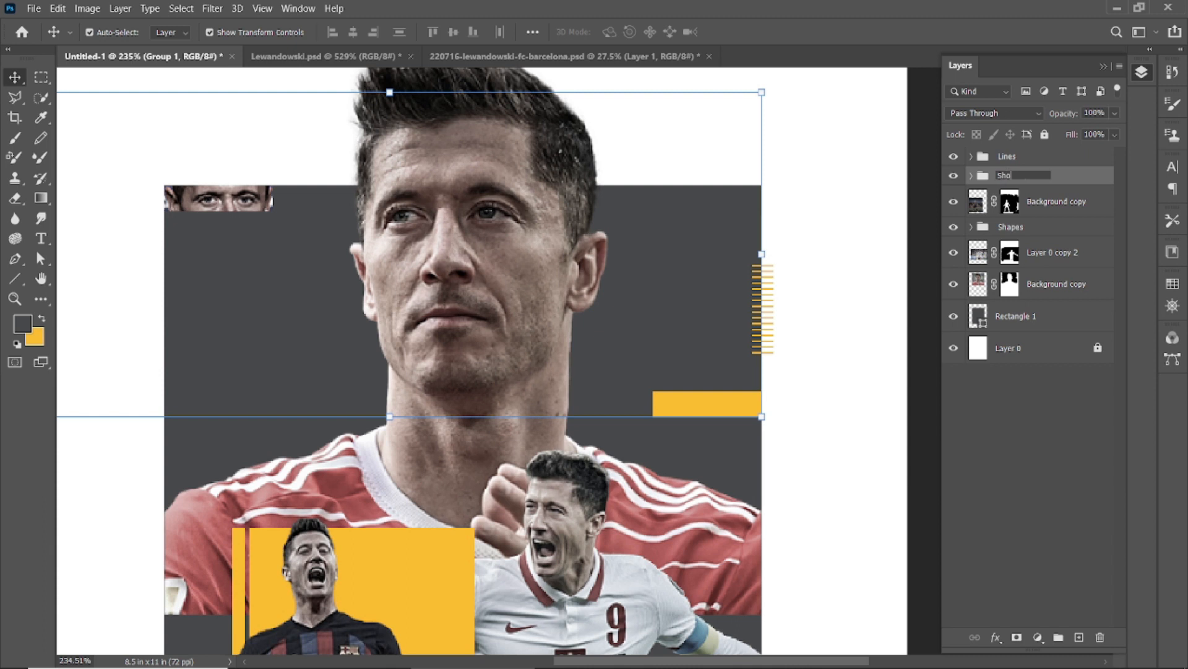
pyautogui.press('Return')
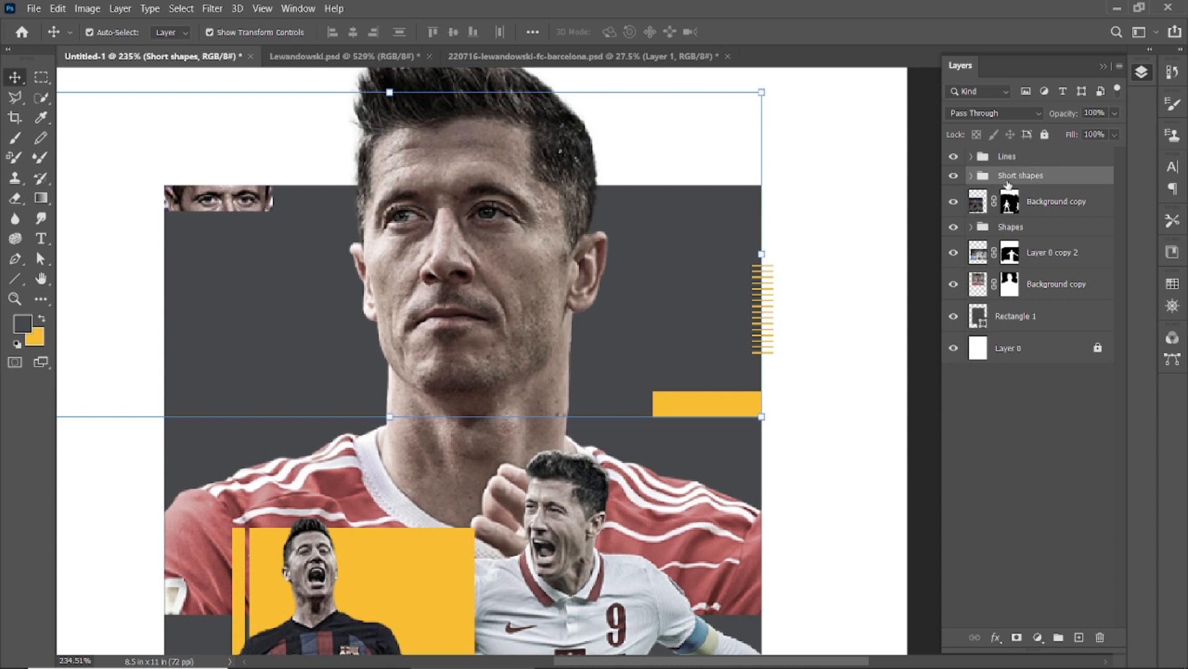
pyautogui.click(783, 337)
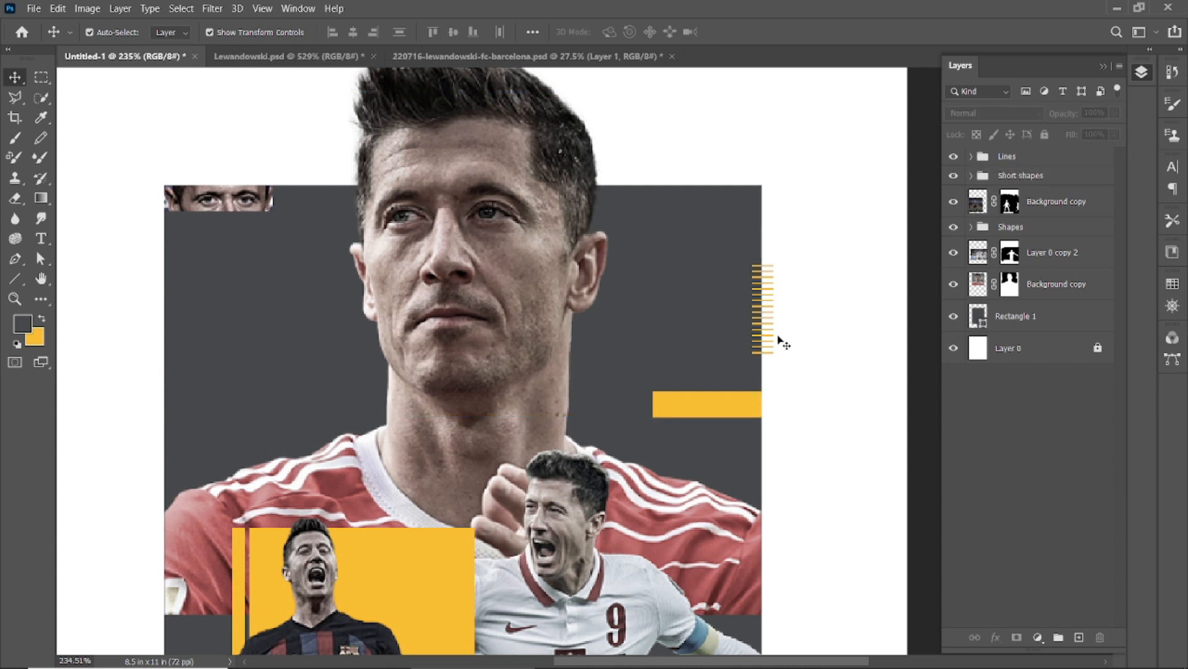
# - Create a new empty layer and place it between the Barcelona-kit player's layer and the Shapes group
pyautogui.hotkey('ctrl', '0')
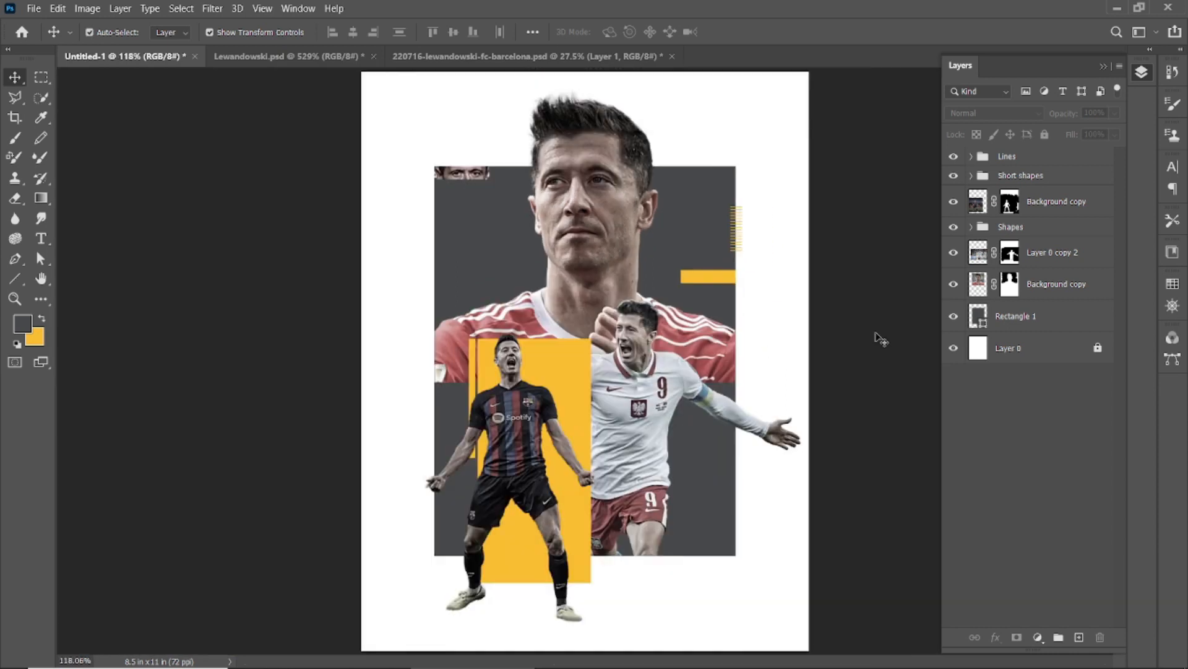
pyautogui.moveTo(572, 622); pyautogui.dragTo(645, 612)
pyautogui.moveTo(699, 588); pyautogui.dragTo(695, 508)
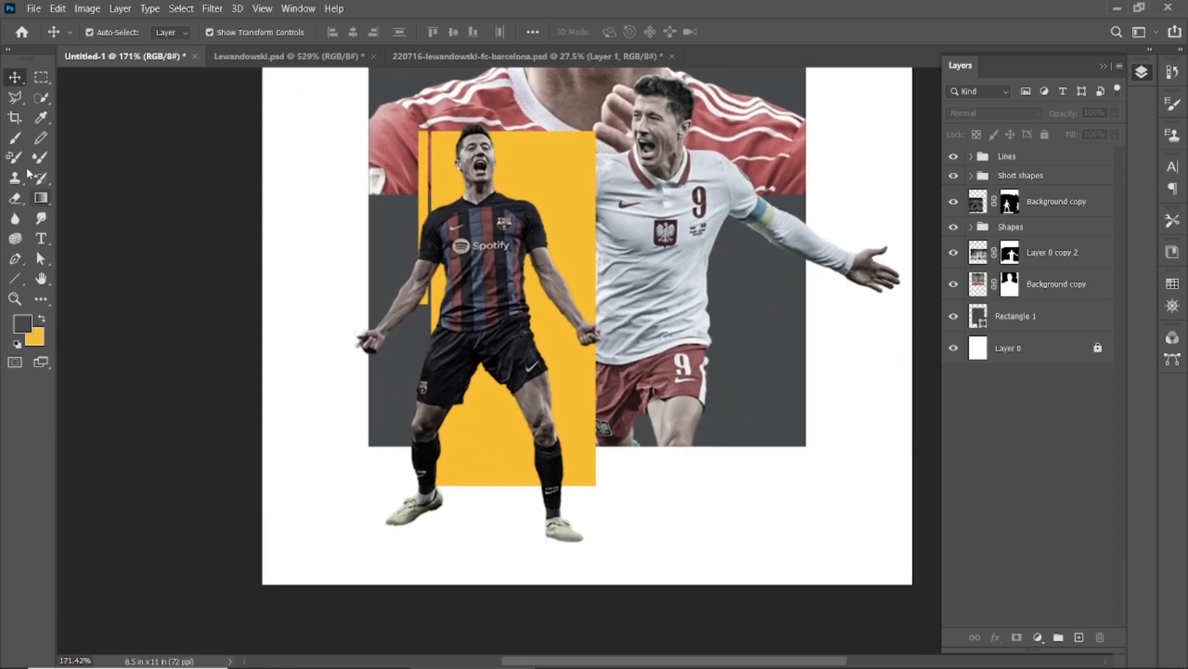
pyautogui.click(21, 140)
pyautogui.click(1078, 642)
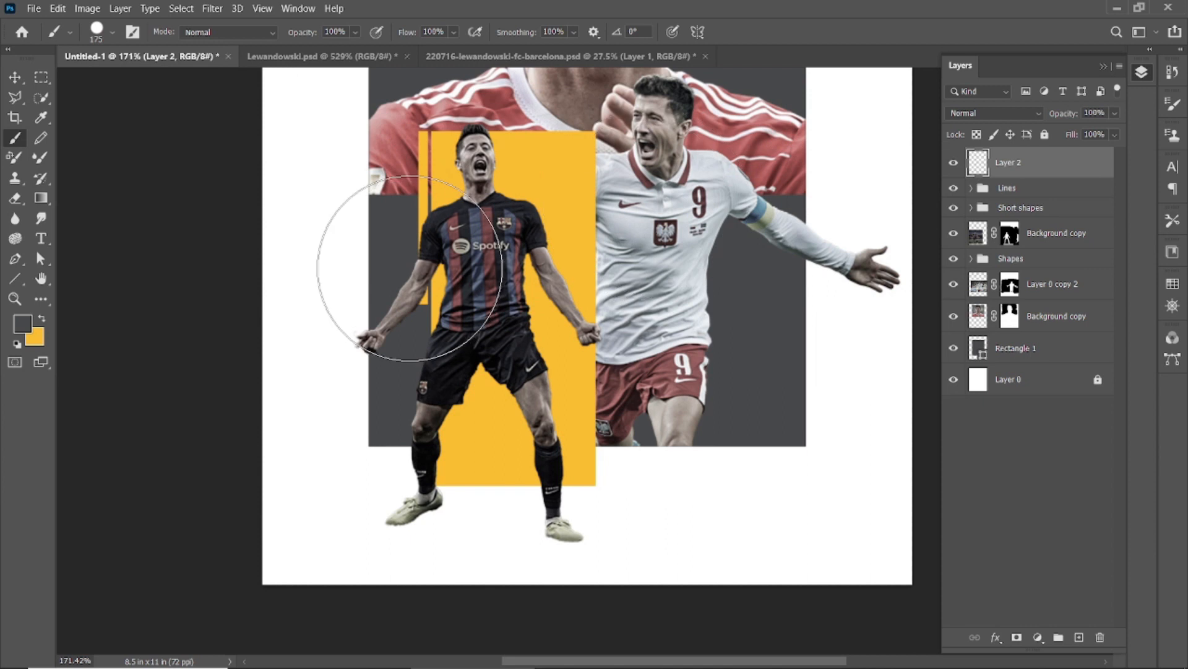
pyautogui.press('v')
pyautogui.click(844, 207)
pyautogui.moveTo(1021, 162); pyautogui.dragTo(1033, 258)
pyautogui.hotkey('ctrl', 'z')
pyautogui.moveTo(1039, 162); pyautogui.dragTo(1056, 254)
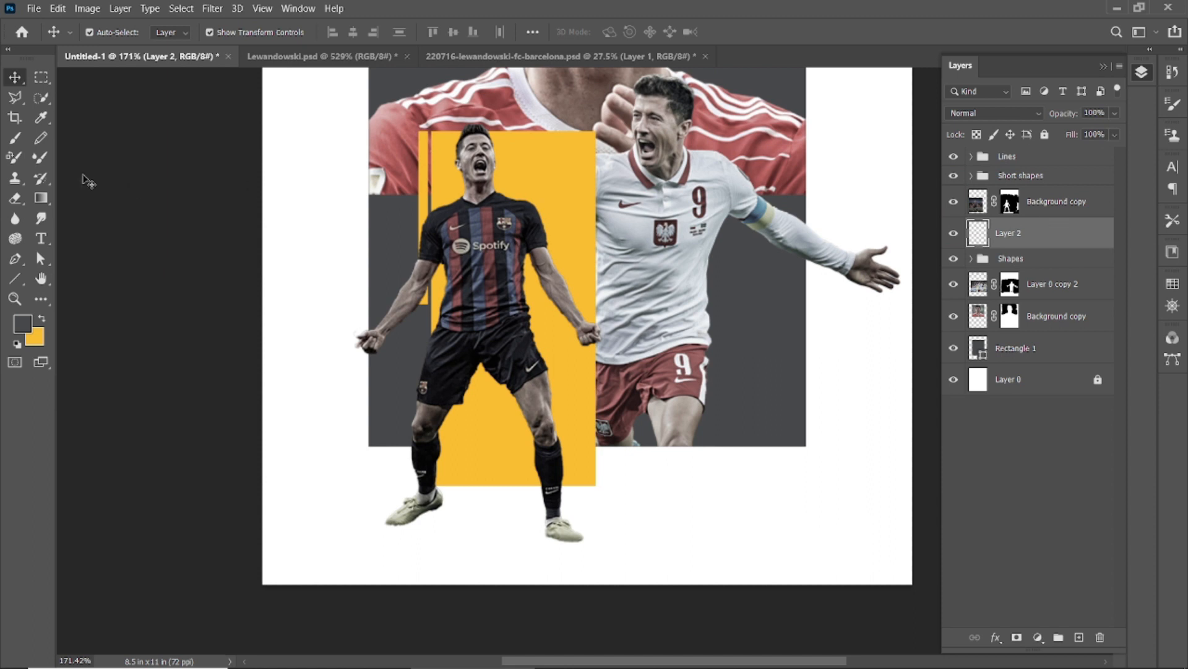
# - Paint a single dark grey dab with a soft round 175 px brush on the white area below the dark rectangle
pyautogui.press('b')
pyautogui.click(112, 31)
pyautogui.click(50, 231)
pyautogui.press('Return')
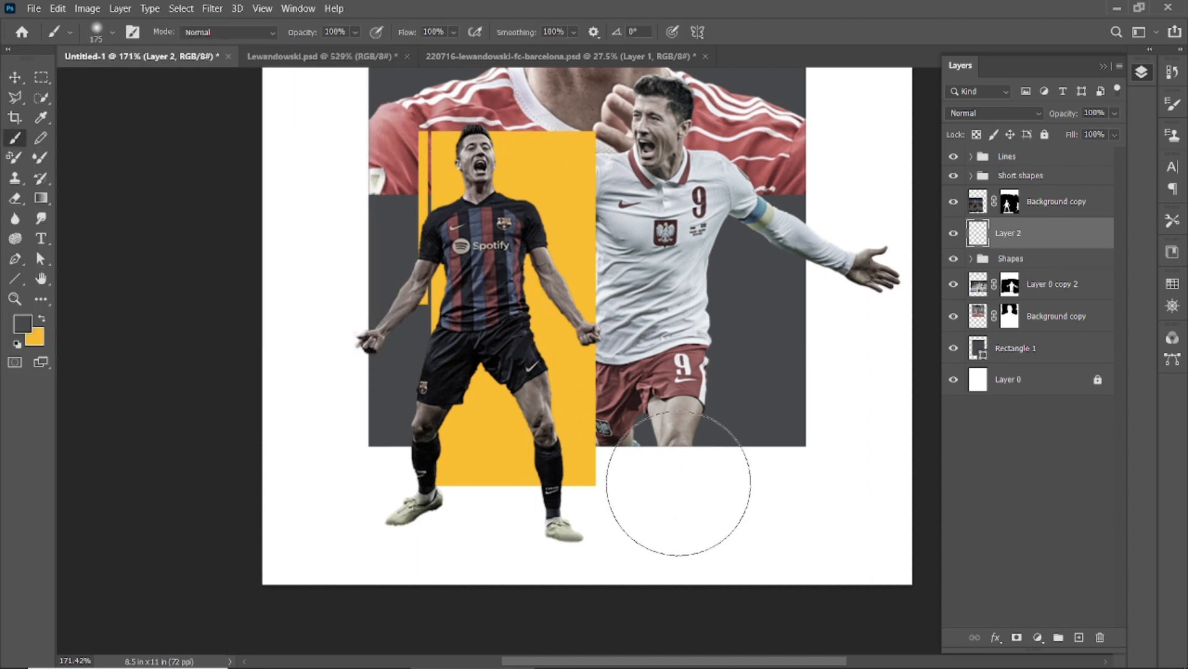
pyautogui.click(678, 482)
# - Flatten the dab into a wide shadow beneath the Barcelona-kit player's front shoe and rotate it about 9.5°
pyautogui.hotkey('ctrl', 't')
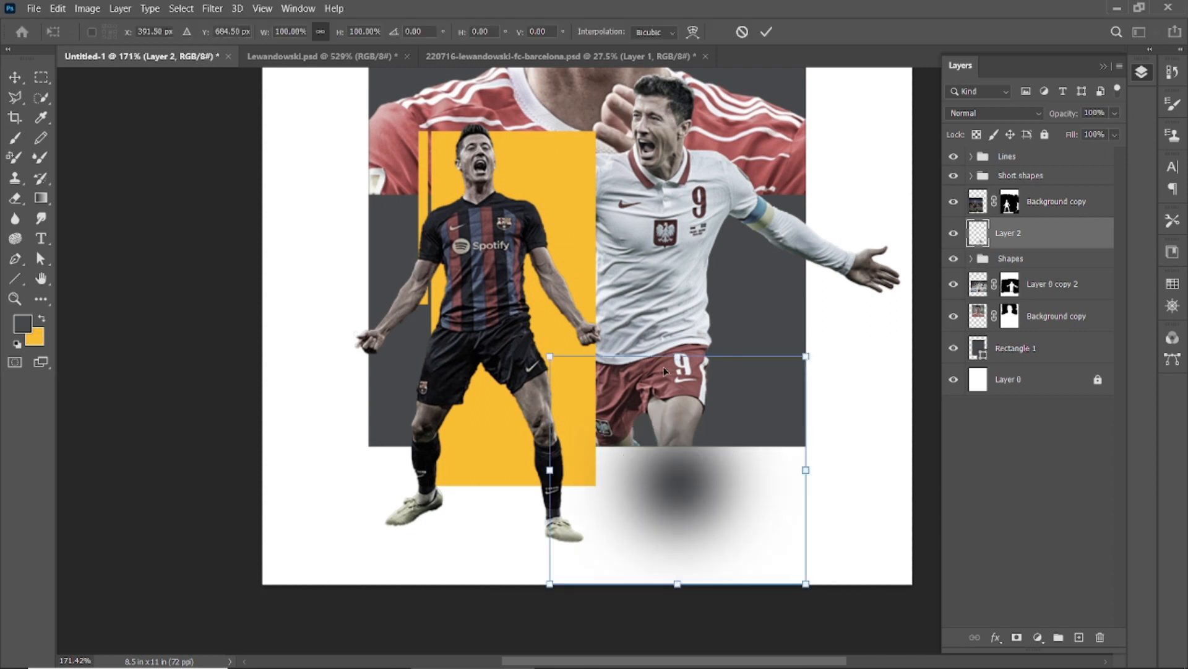
pyautogui.moveTo(684, 358); pyautogui.dragTo(601, 534)
pyautogui.scroll(3, 570, 574)
pyautogui.moveTo(571, 480); pyautogui.dragTo(571, 498)
pyautogui.moveTo(736, 536); pyautogui.dragTo(714, 536)
pyautogui.moveTo(561, 542); pyautogui.dragTo(568, 533)
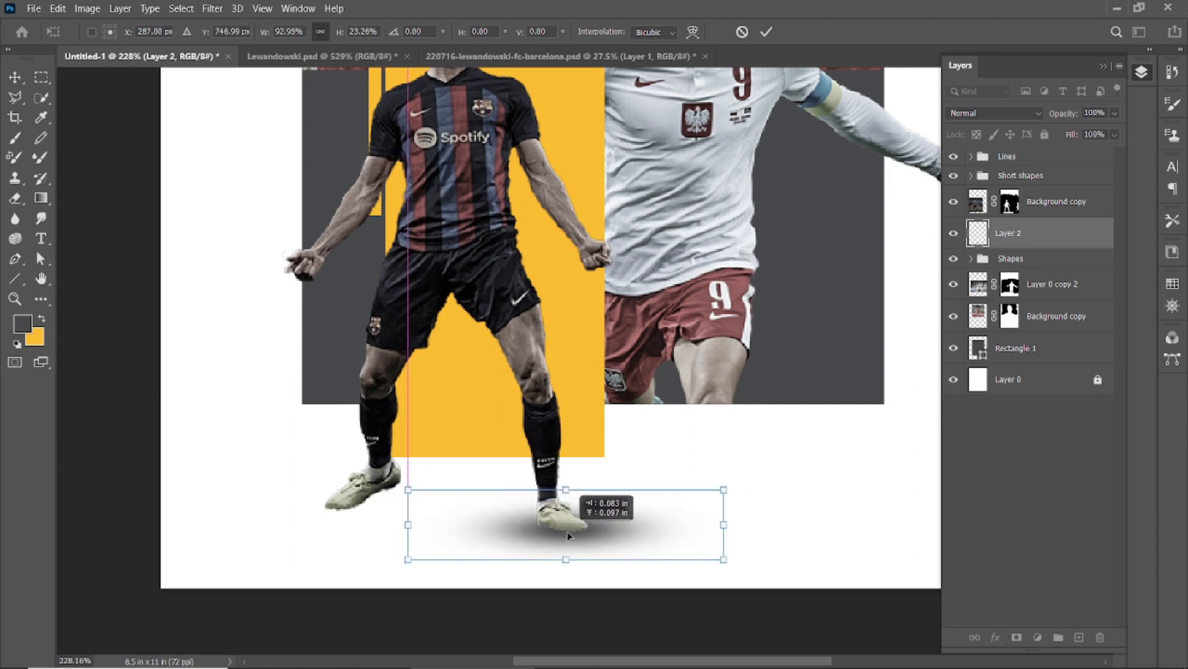
pyautogui.moveTo(566, 492); pyautogui.dragTo(566, 500)
pyautogui.moveTo(729, 557); pyautogui.dragTo(721, 579)
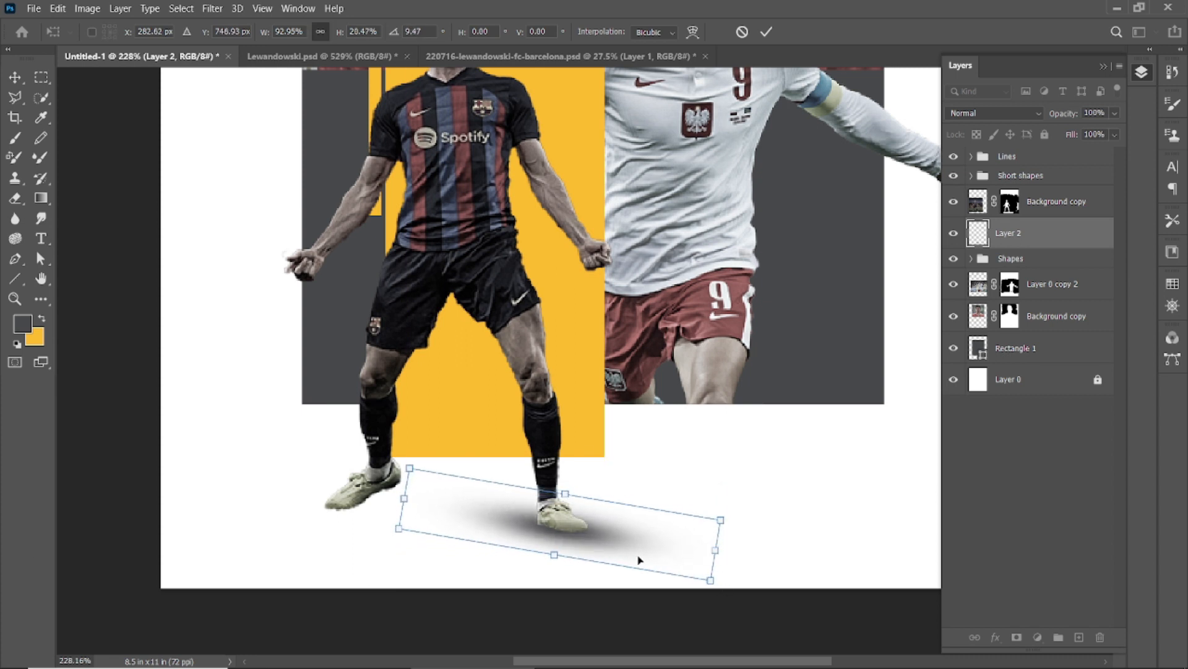
pyautogui.click(767, 31)
# - Lower the opacity of the shadow beneath the front shoe to 82%
pyautogui.press('b')
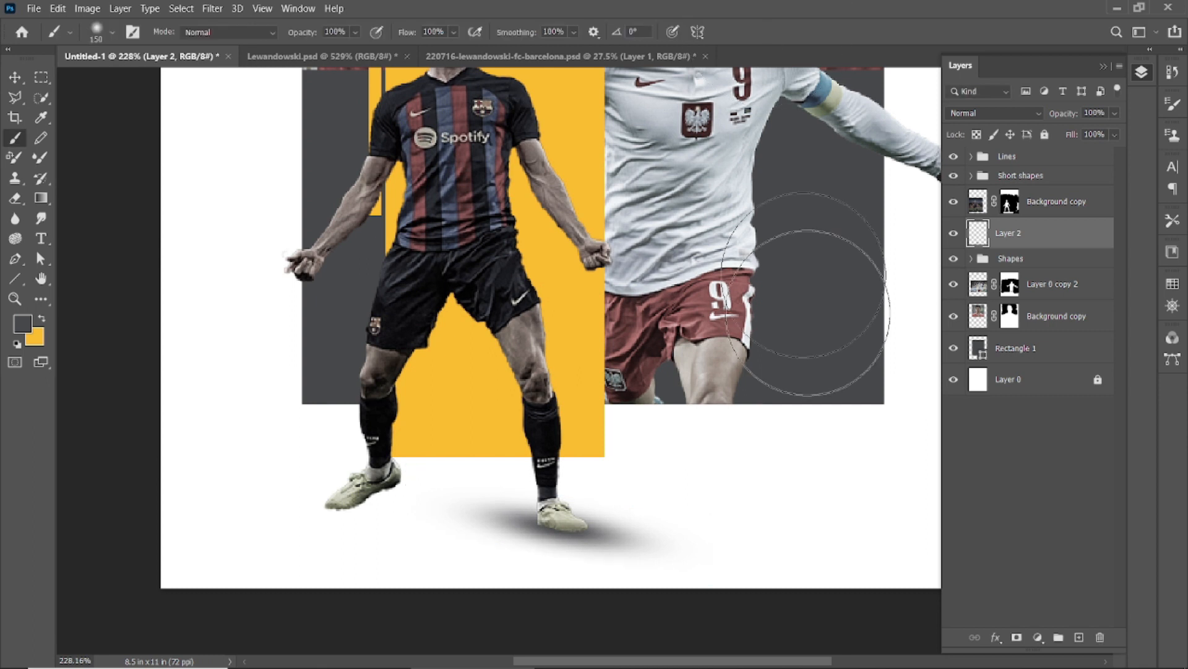
pyautogui.click(15, 76)
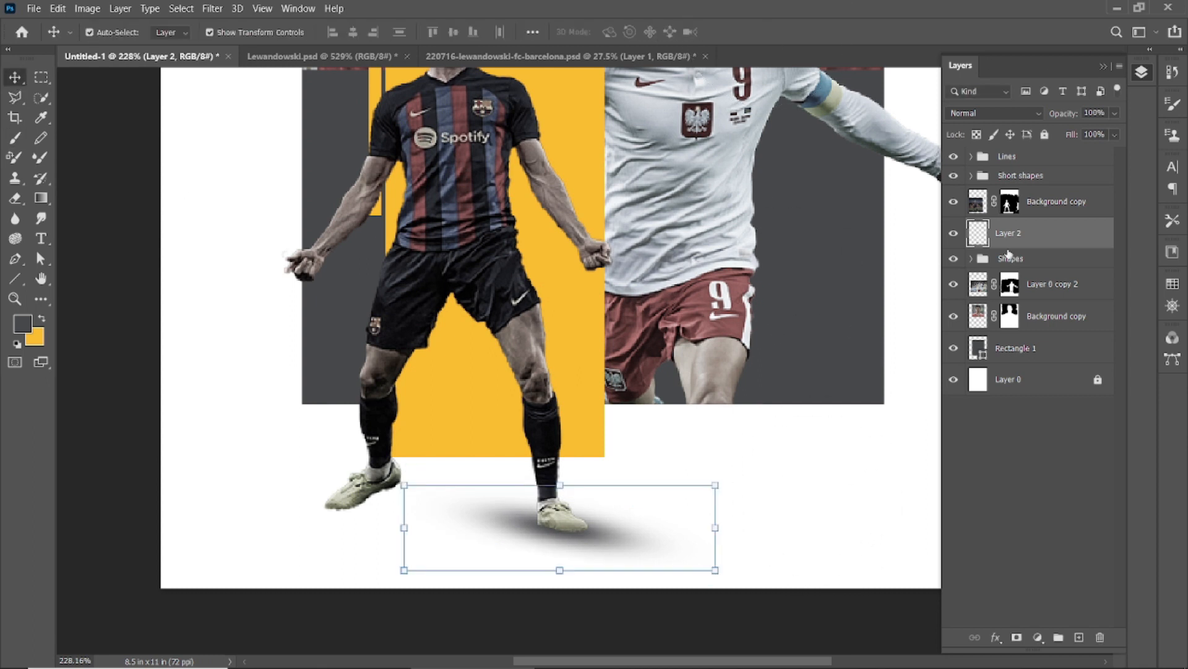
pyautogui.moveTo(1059, 117)
pyautogui.mouseDown()
pyautogui.moveTo(1048, 117)
pyautogui.moveTo(1061, 117)
pyautogui.mouseUp()
pyautogui.click(746, 520)
pyautogui.scroll(-5, 650, 546)
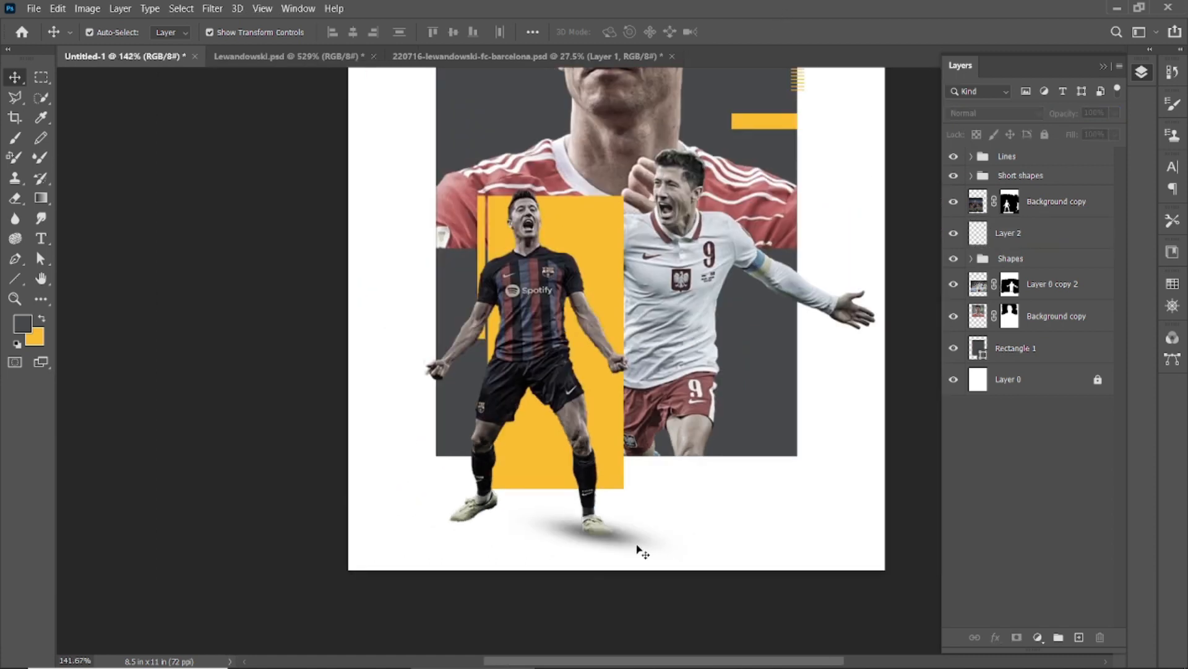
# - Duplicate the shadow and place the copy beneath the Barcelona-kit player's other shoe
pyautogui.scroll(5, 600, 554)
pyautogui.moveTo(627, 524); pyautogui.dragTo(408, 516)
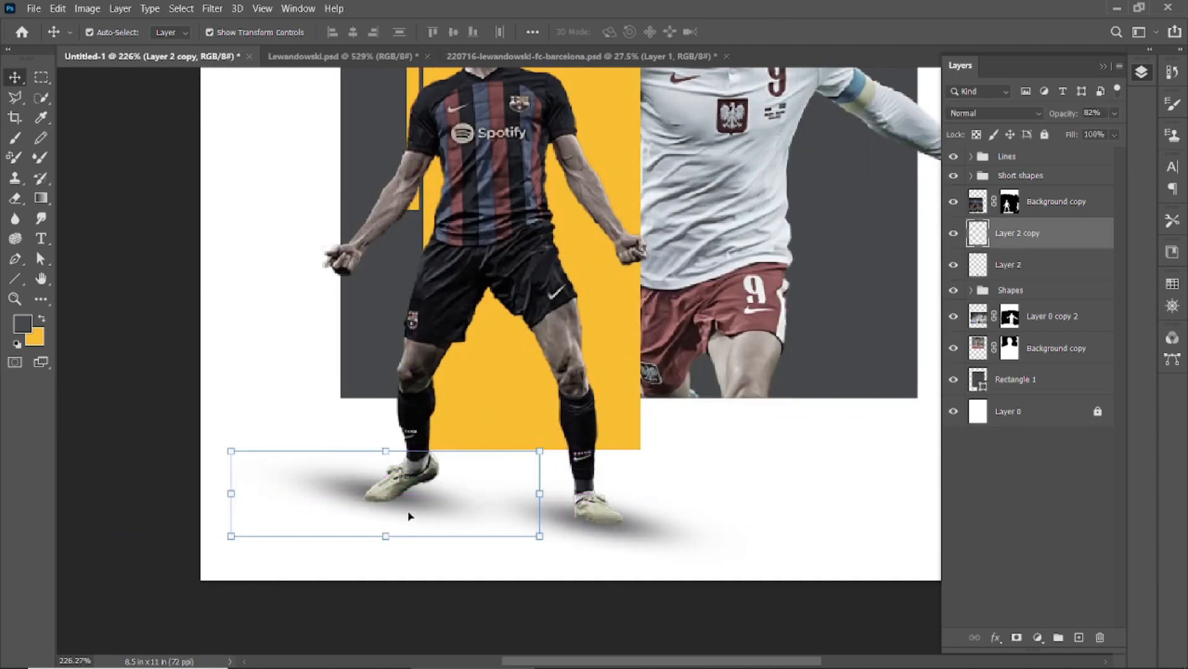
pyautogui.moveTo(386, 451); pyautogui.dragTo(411, 361)
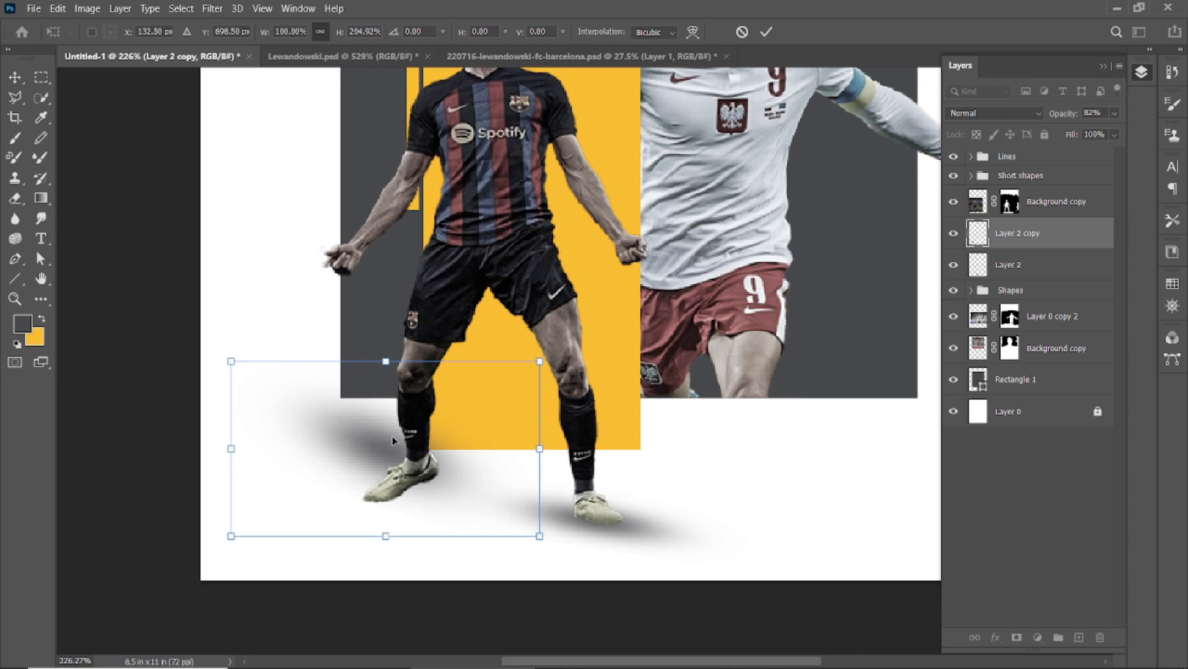
pyautogui.hotkey('ctrl', 'z')
# - Scale the copied shadow to 53.72% width and 76.10% height and rotate it -15.6° to follow the raised shoe
pyautogui.moveTo(539, 543); pyautogui.dragTo(544, 522)
pyautogui.moveTo(387, 453); pyautogui.dragTo(379, 428)
pyautogui.moveTo(530, 410); pyautogui.dragTo(465, 447)
pyautogui.moveTo(414, 503); pyautogui.dragTo(402, 514)
pyautogui.moveTo(475, 527); pyautogui.dragTo(481, 510)
pyautogui.moveTo(405, 509); pyautogui.dragTo(412, 496)
pyautogui.scroll(8, 349, 519)
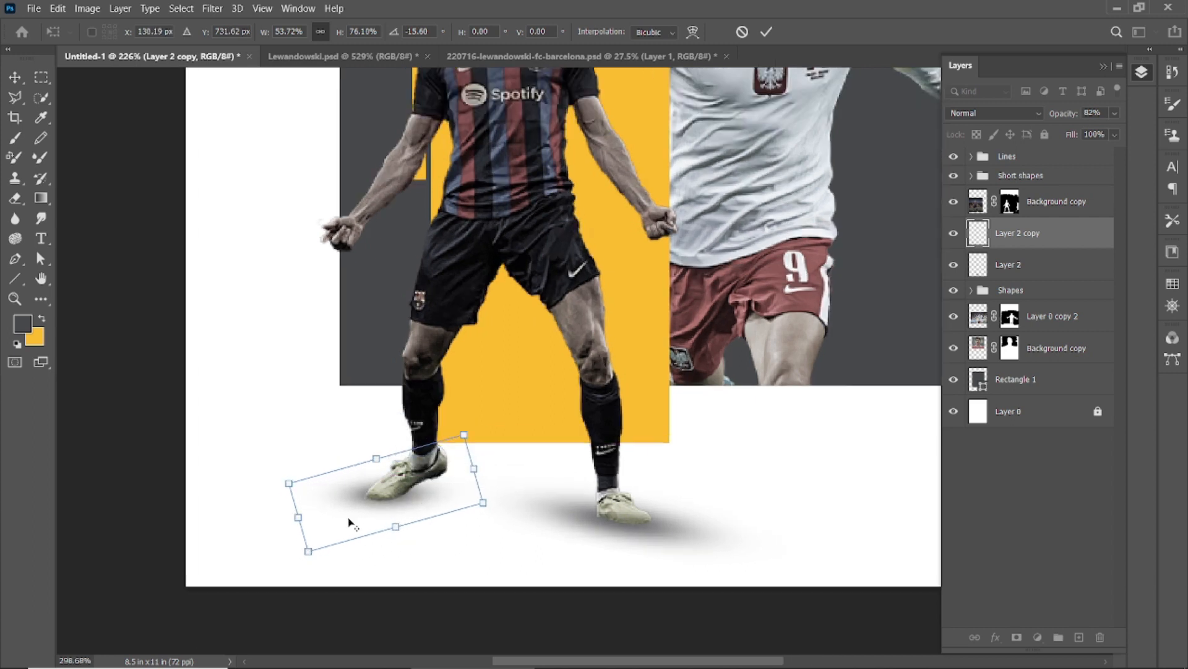
pyautogui.hotkey('alt', 'space')
pyautogui.scroll(-2, 406, 504)
pyautogui.click(540, 241)
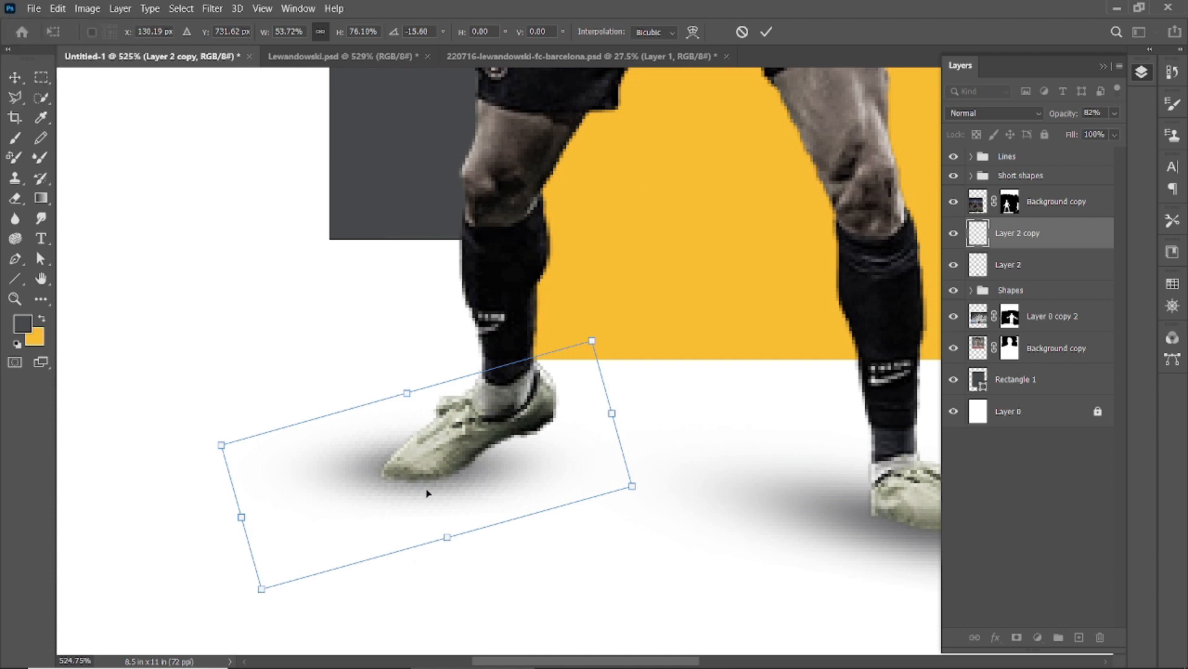
# - Nudge the copied shadow slightly right and down under the shoe and fine-tune its opacity
pyautogui.press('Right')
pyautogui.press('Down')
pyautogui.press('Down')
pyautogui.moveTo(1056, 119); pyautogui.dragTo(1059, 118)
pyautogui.click(766, 32)
pyautogui.hotkey('ctrl', '0')
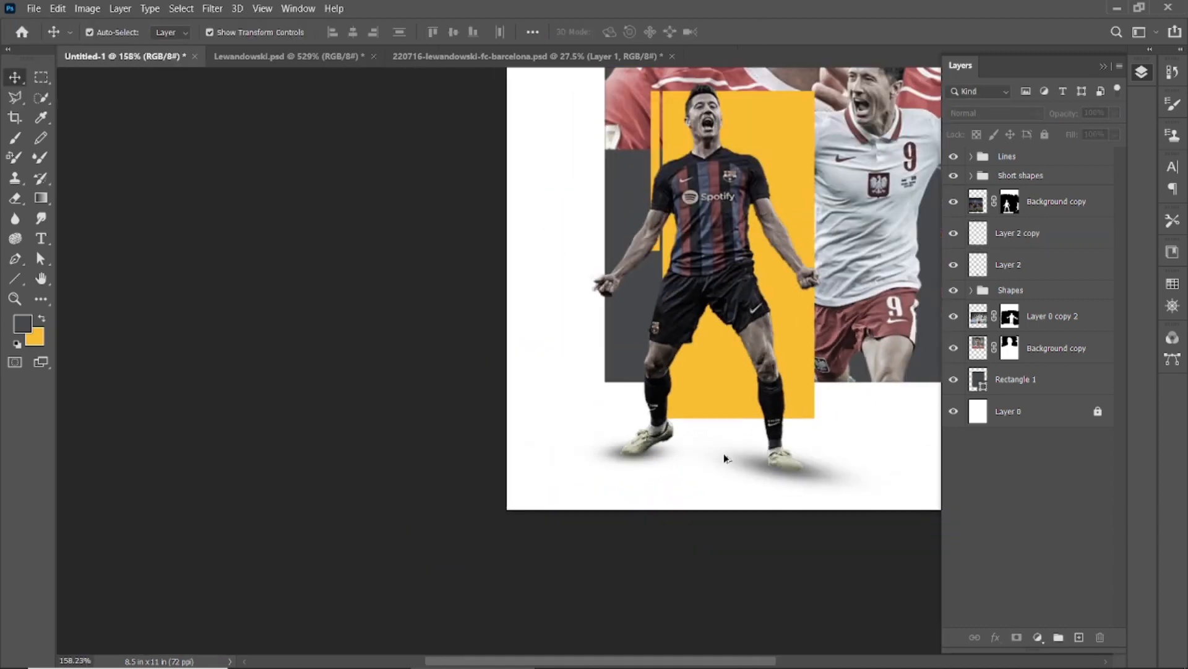
# - Set the opacity of the original shadow beneath the front shoe to 92%
pyautogui.click(723, 478)
pyautogui.scroll(7, 593, 575)
pyautogui.click(583, 624)
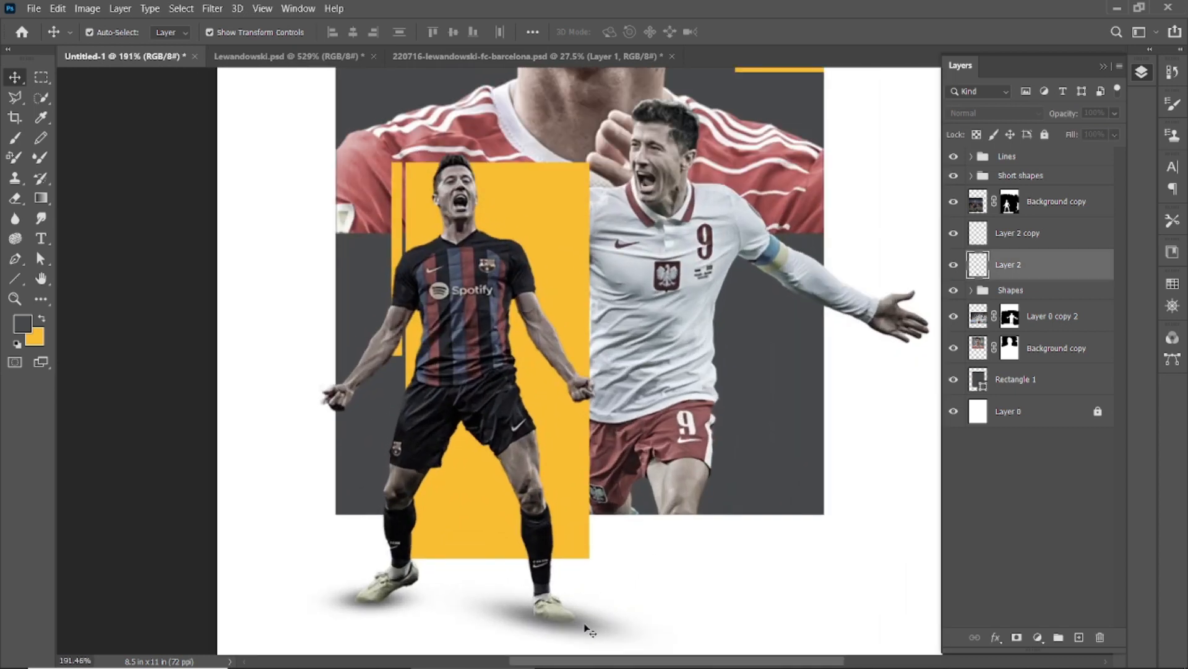
pyautogui.moveTo(1066, 118); pyautogui.dragTo(1073, 115)
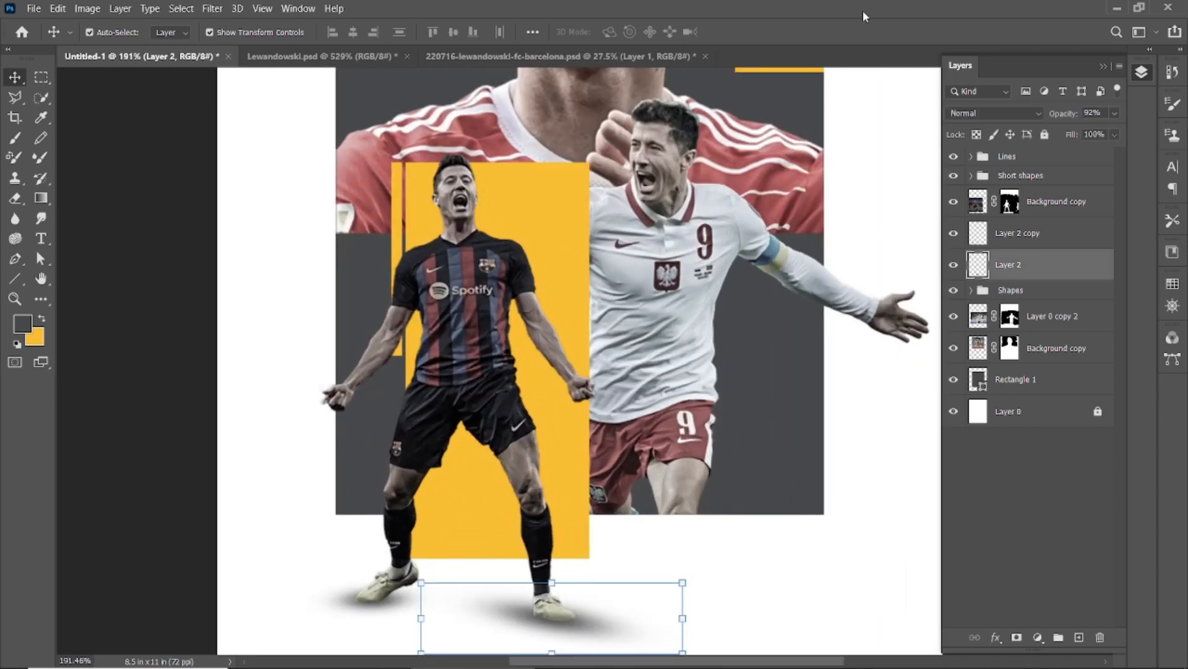
pyautogui.scroll(-5, 735, 396)
pyautogui.hotkey('ctrl', '0')
pyautogui.click(423, 554)
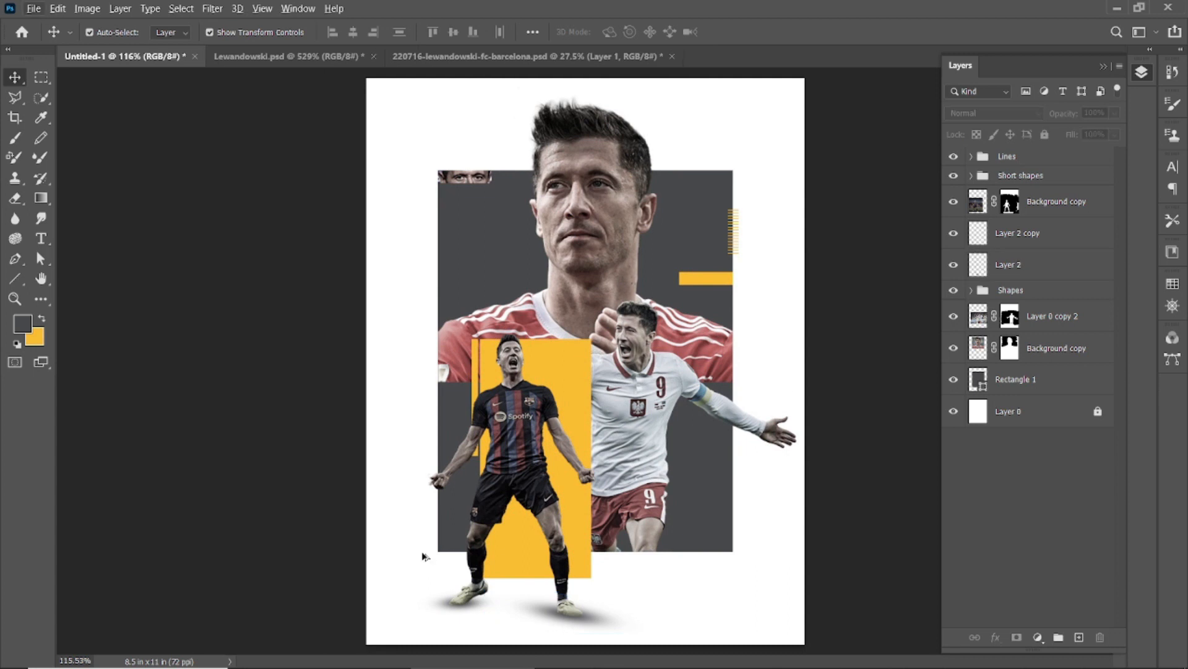
# - Select the Barcelona-kit player with both yellow rectangles behind him and nudge them together slightly to the right
pyautogui.scroll(5, 424, 554)
pyautogui.click(533, 461)
pyautogui.keyDown('shift'); pyautogui.click(486, 357); pyautogui.keyUp('shift')
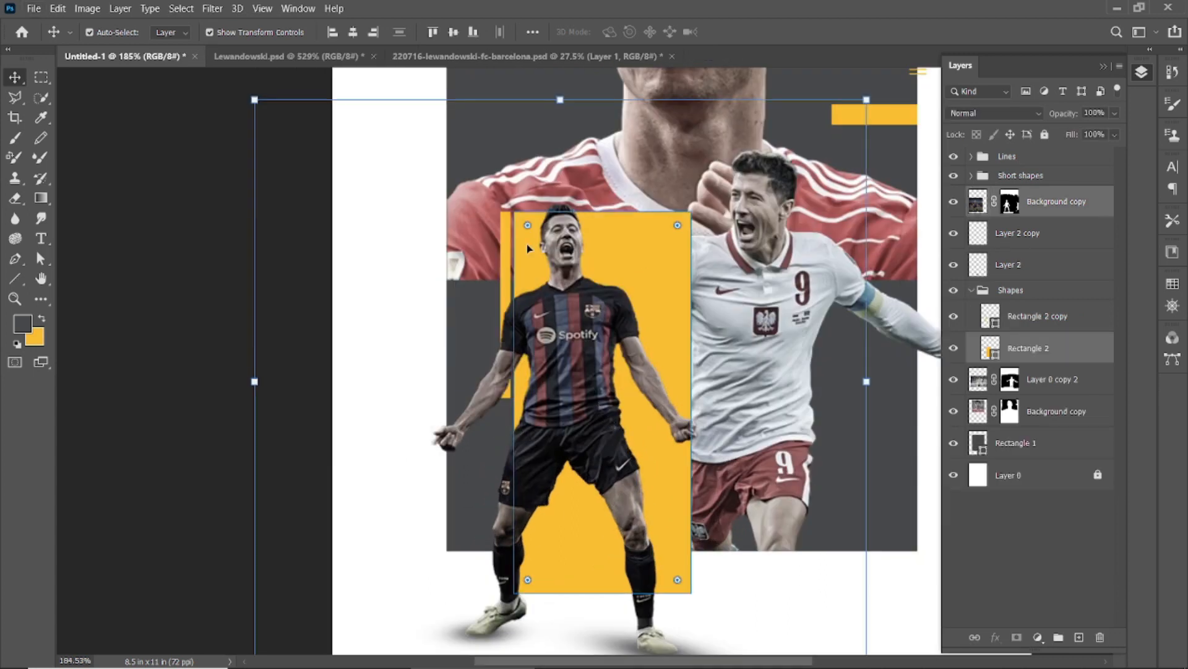
pyautogui.keyDown('shift'); pyautogui.click(474, 366); pyautogui.keyUp('shift')
pyautogui.press('Right')
pyautogui.press('Right')
pyautogui.press('Right')
pyautogui.press('Right')
pyautogui.press('Right')
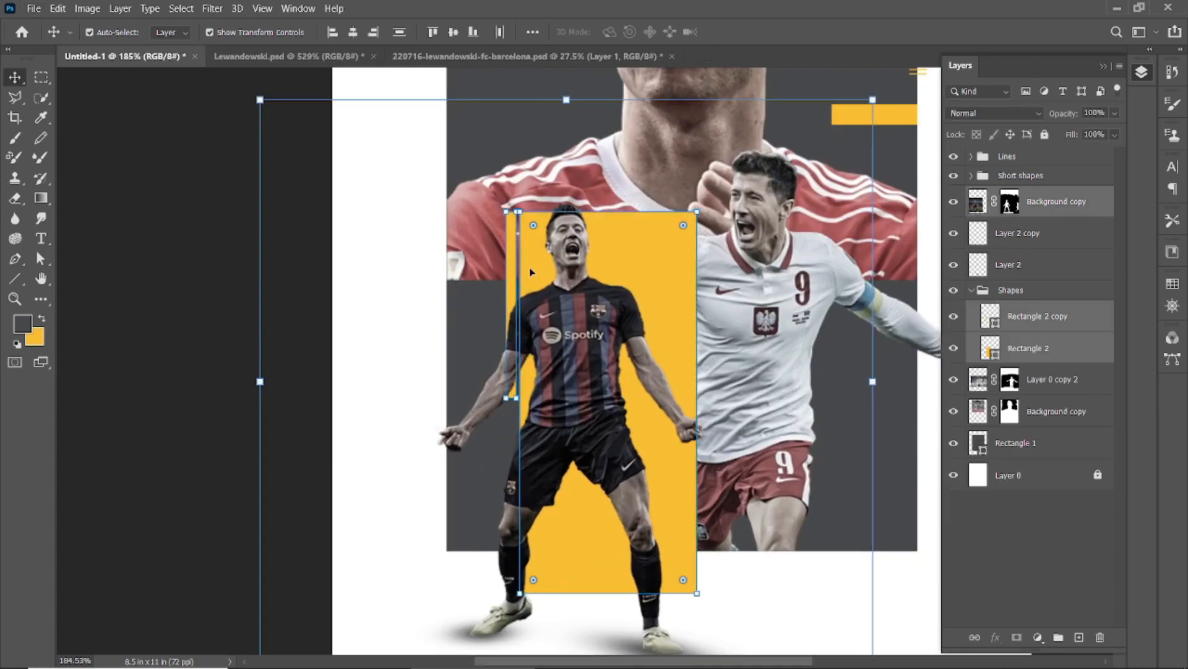
pyautogui.click(355, 352)
# - Select both shoe shadows and nudge them right so they sit under the shifted player's feet
pyautogui.scroll(-3, 506, 513)
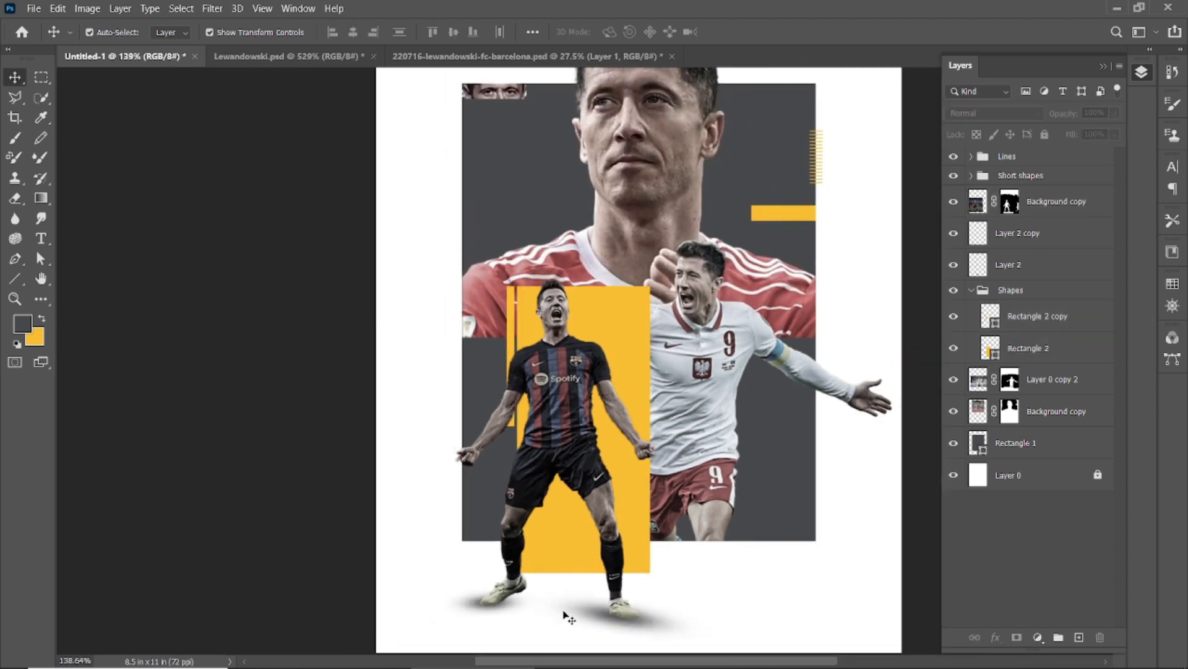
pyautogui.scroll(5, 566, 610)
pyautogui.scroll(-2, 607, 588)
pyautogui.click(647, 564)
pyautogui.keyDown('shift'); pyautogui.click(456, 509); pyautogui.keyUp('shift')
pyautogui.press('Right')
pyautogui.press('Right')
pyautogui.press('Right')
pyautogui.press('Right')
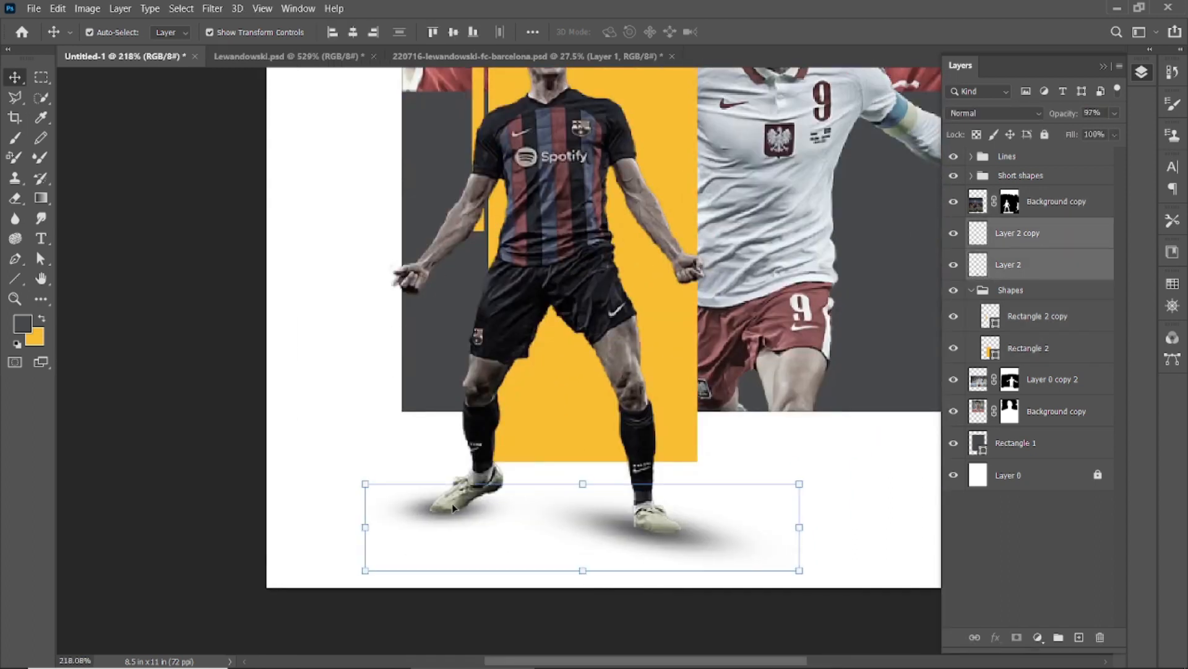
pyautogui.press('Right')
pyautogui.press('Right')
pyautogui.press('Right')
pyautogui.press('Right')
pyautogui.press('Right')
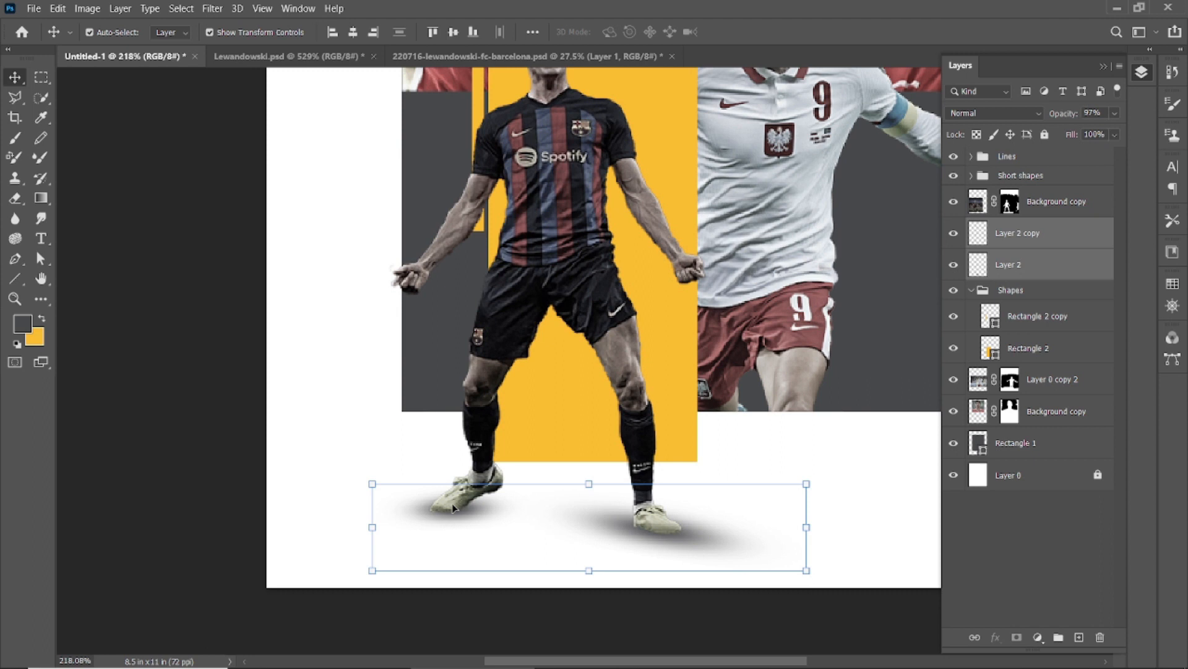
pyautogui.click(376, 438)
# - Draw a thin vertical rectangle about 3 × 38 px along the left edge of the dark rectangle, ending at its lower corner
pyautogui.click(15, 279)
pyautogui.click(65, 278)
pyautogui.scroll(5, 412, 380)
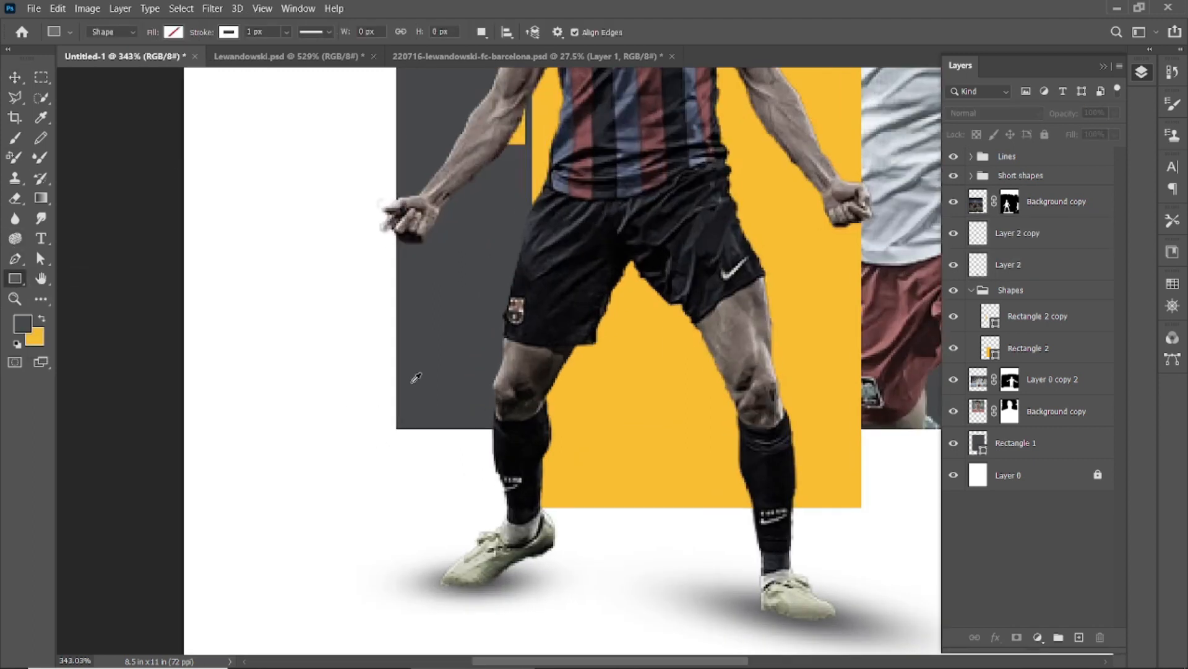
pyautogui.scroll(4, 416, 378)
pyautogui.moveTo(376, 305)
pyautogui.mouseDown()
pyautogui.moveTo(401, 466)
pyautogui.moveTo(392, 489)
pyautogui.mouseUp()
# - Give the thin rectangle a yellow fill from the recent colors and no stroke
pyautogui.click(303, 409)
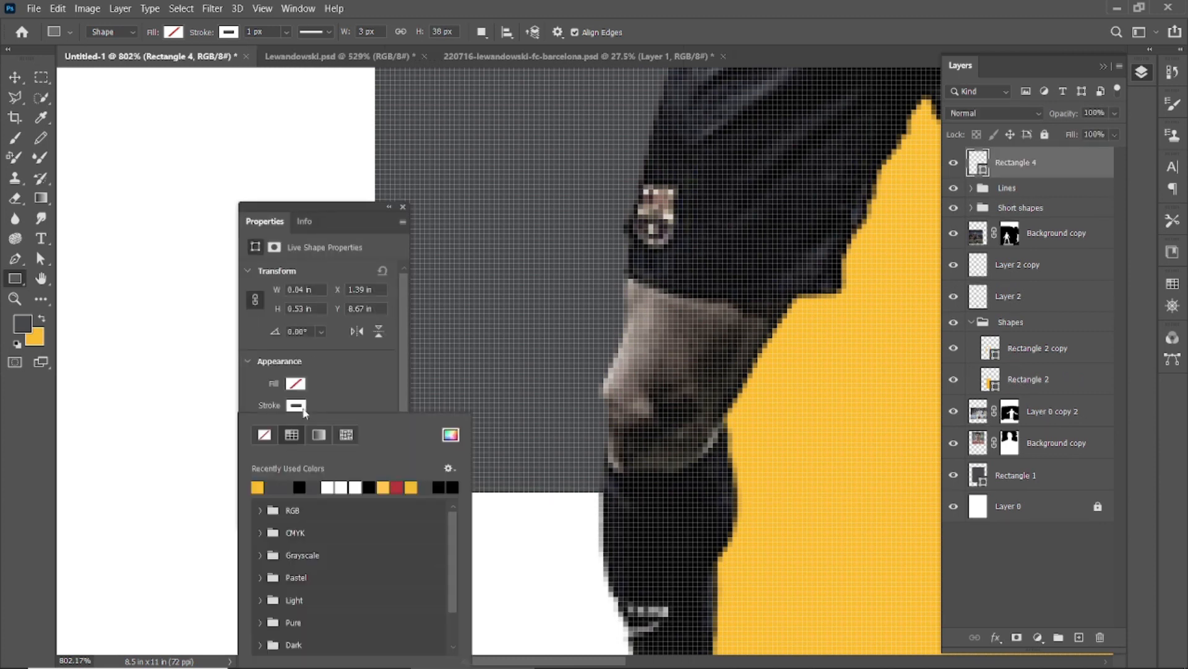
pyautogui.click(298, 381)
pyautogui.click(258, 465)
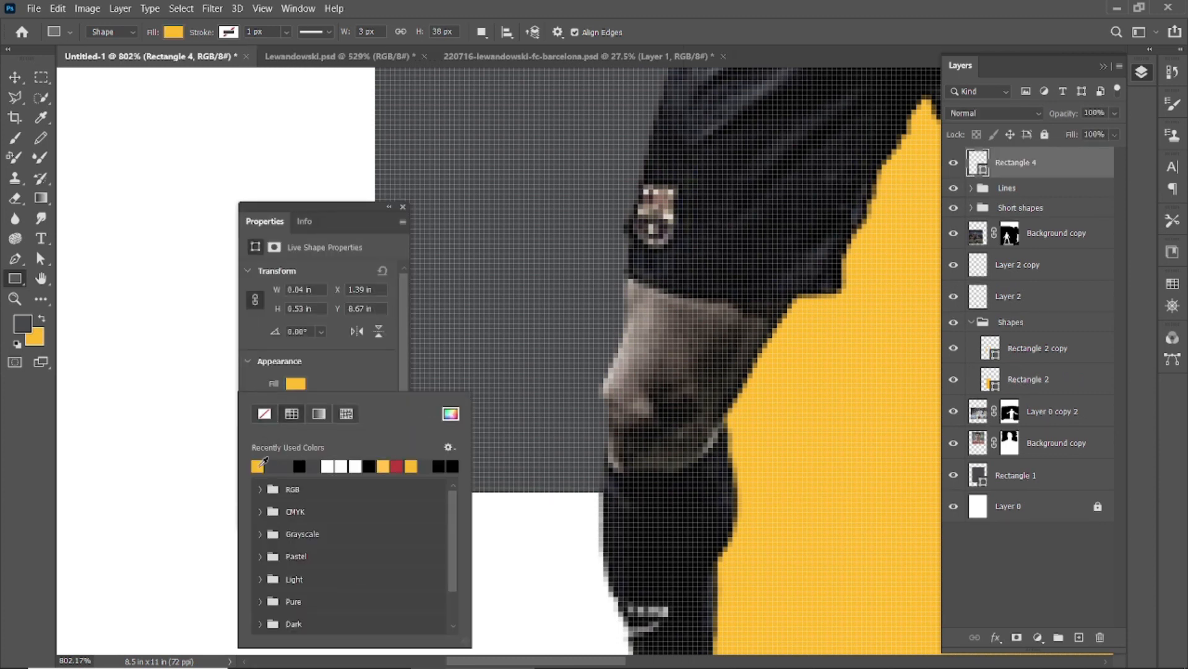
pyautogui.click(481, 10)
pyautogui.click(403, 208)
pyautogui.press('v')
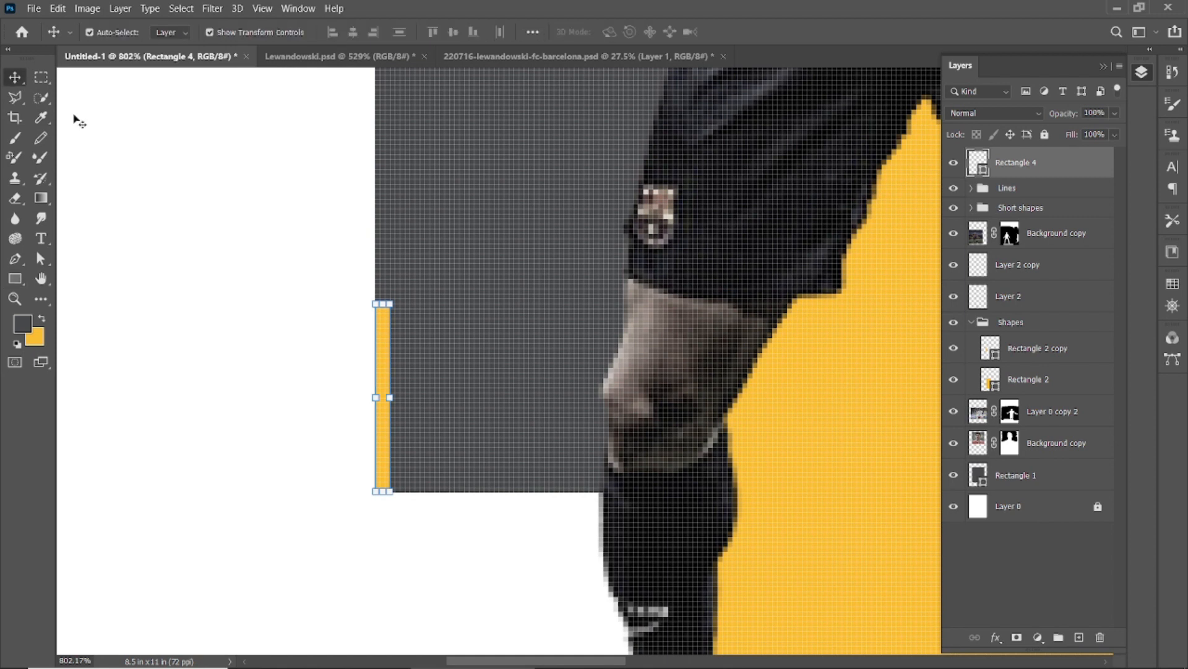
# - Duplicate the thin vertical yellow rectangle at the dark rectangle's lower-left corner, placing the copy just beside the original
pyautogui.scroll(-10, 501, 340)
pyautogui.scroll(14, 481, 344)
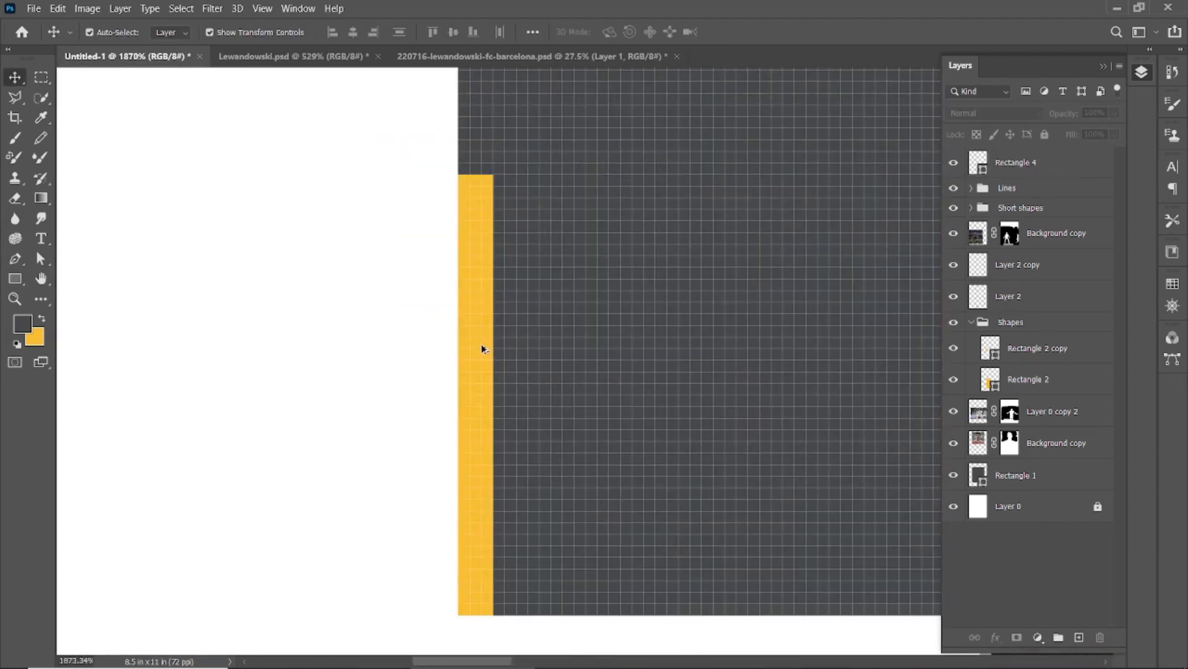
pyautogui.click(481, 345)
pyautogui.scroll(-3, 642, 409)
pyautogui.moveTo(631, 391); pyautogui.dragTo(389, 350)
pyautogui.moveTo(296, 308); pyautogui.dragTo(376, 308)
# - Rotate the copied bar 90° and align it along the dark rectangle's lower edge to complete the lower-left corner bracket
pyautogui.hotkey('ctrl', 't')
pyautogui.moveTo(416, 218); pyautogui.dragTo(552, 364)
pyautogui.moveTo(430, 363); pyautogui.dragTo(477, 489)
pyautogui.scroll(8, 318, 495)
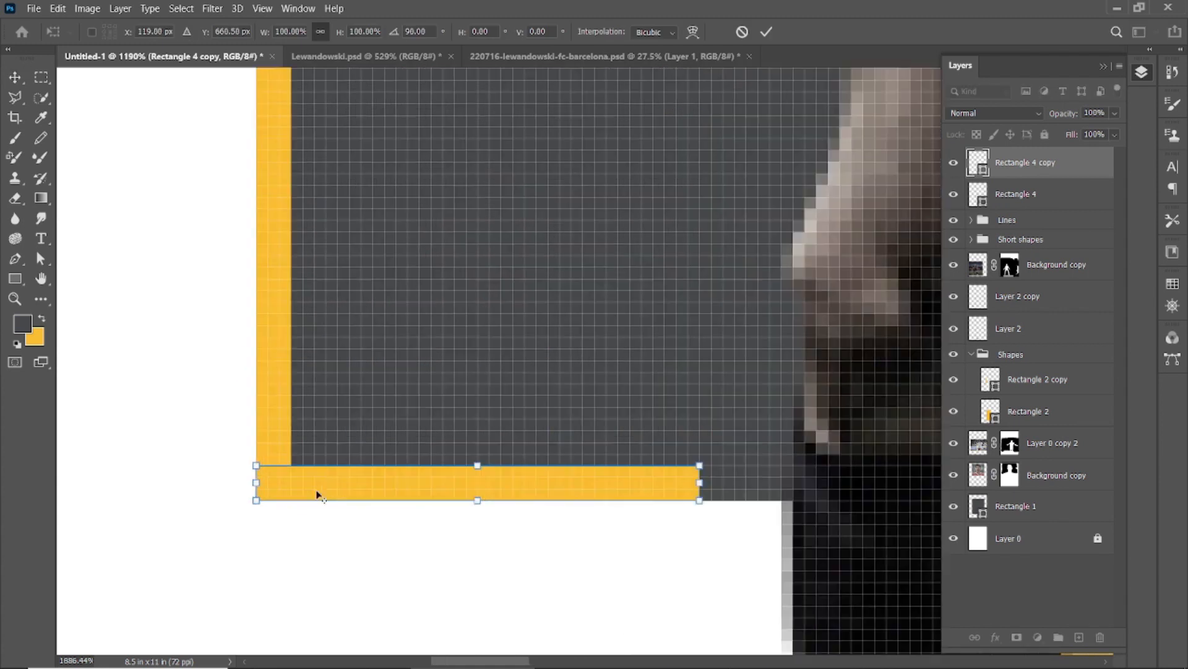
pyautogui.click(765, 31)
pyautogui.click(273, 318)
pyautogui.scroll(-5, 315, 317)
pyautogui.scroll(-6, 317, 319)
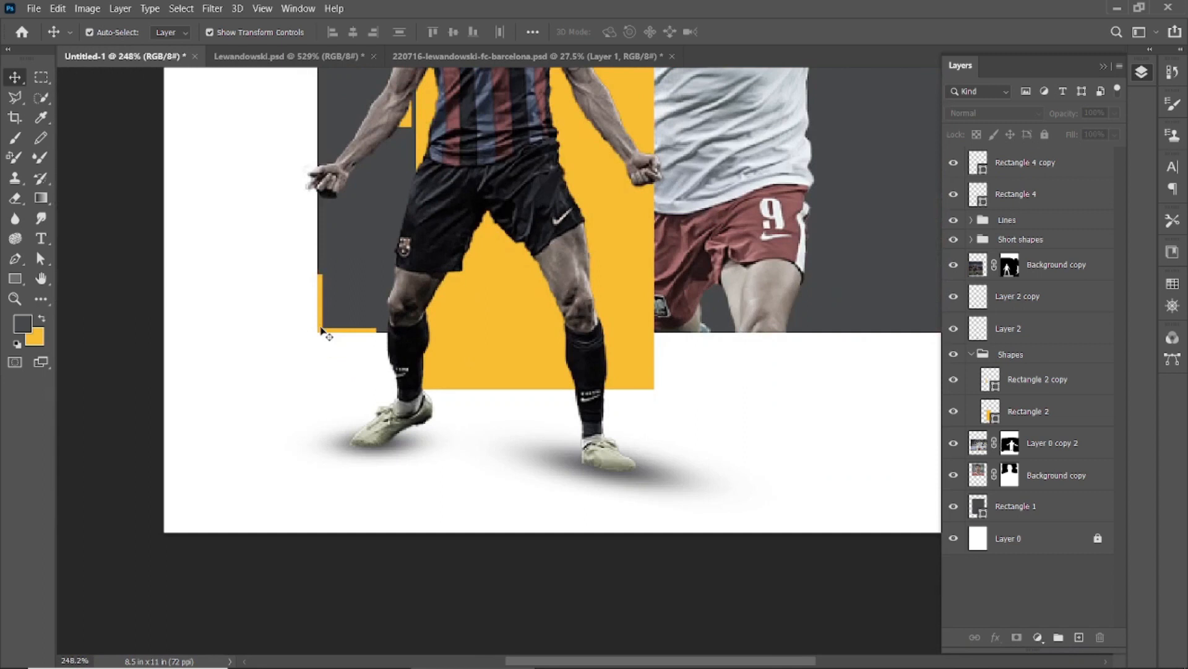
# - Select both bars of the lower-left corner bracket and duplicate them together
pyautogui.scroll(2, 325, 328)
pyautogui.click(319, 316)
pyautogui.keyDown('shift'); pyautogui.click(365, 333); pyautogui.keyUp('shift')
pyautogui.press('ctrl')
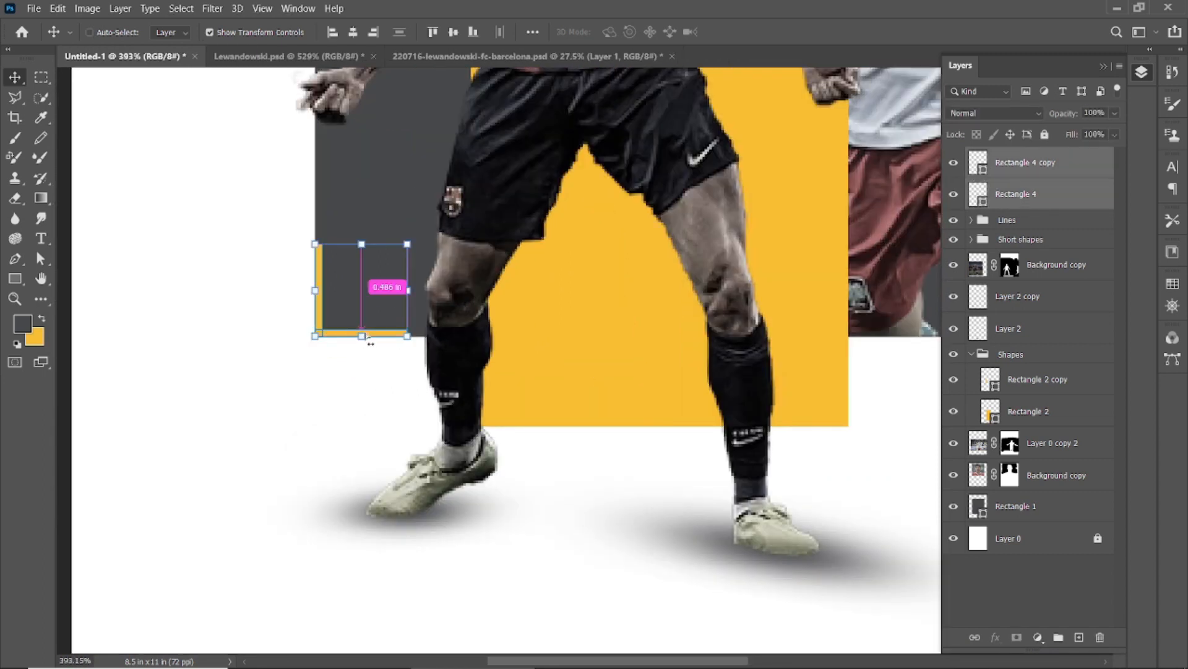
pyautogui.scroll(-5, 353, 353)
pyautogui.hotkey('ctrl', 'j')
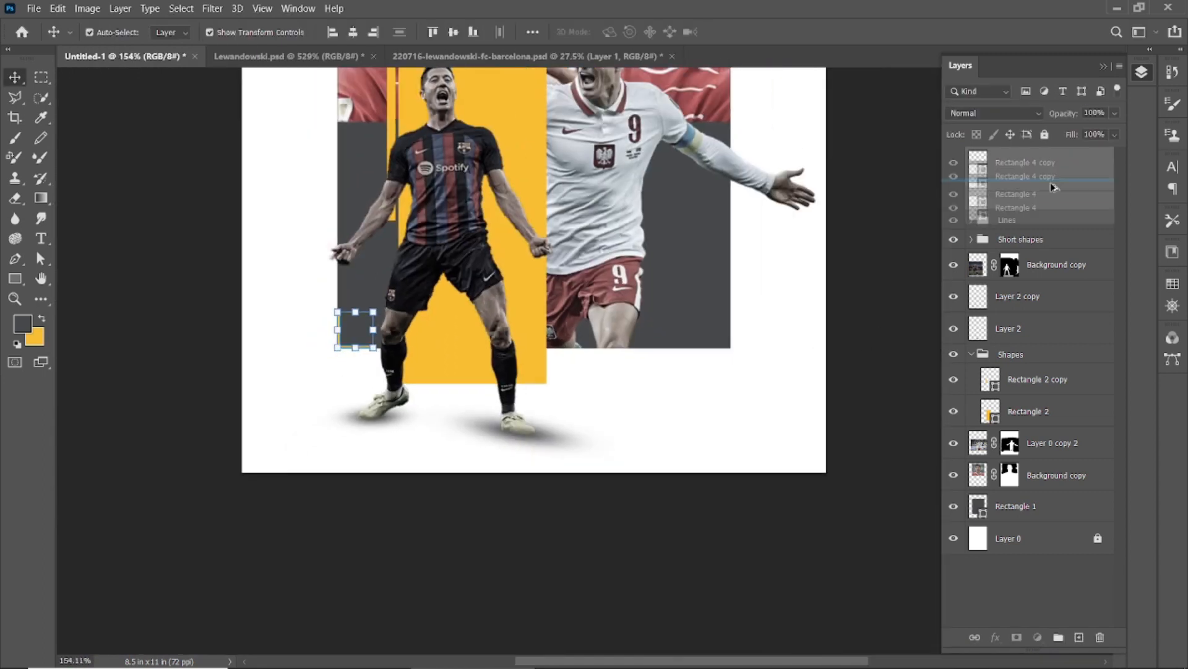
# - Move the duplicated bracket across the poster to the dark rectangle's lower-right corner
pyautogui.scroll(3, 349, 344)
pyautogui.press('Right')
pyautogui.press('Right')
pyautogui.press('Right')
pyautogui.press('Right')
pyautogui.press('Right')
pyautogui.press('Right')
pyautogui.press('Right')
pyautogui.press('Right')
pyautogui.press('Right')
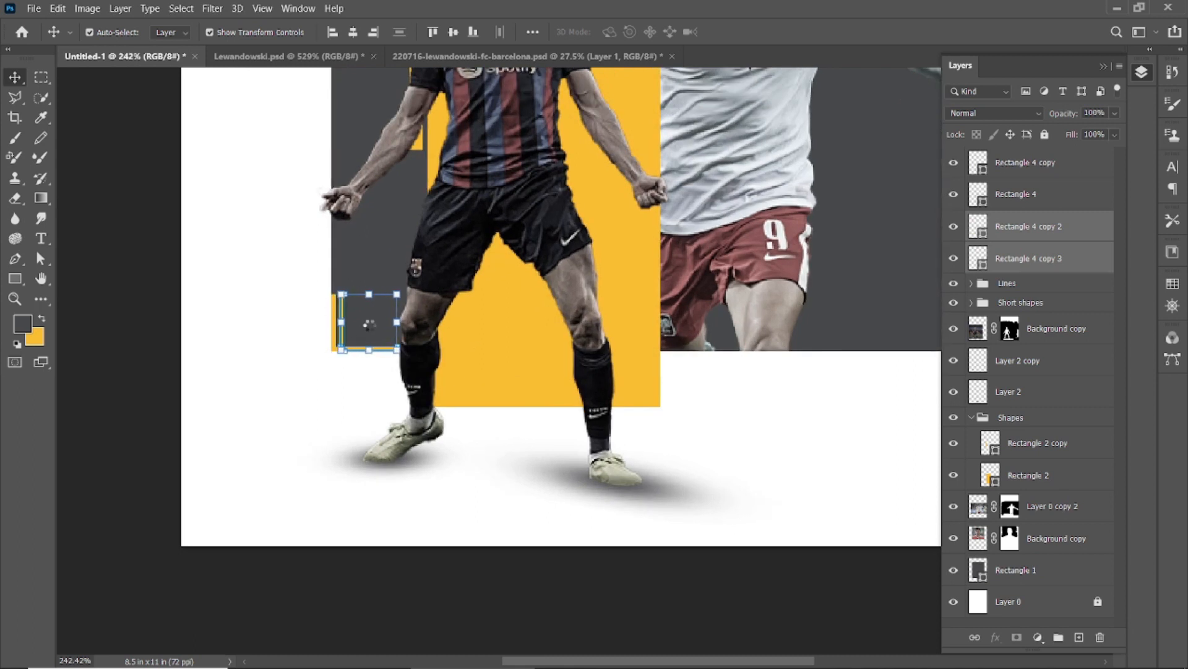
pyautogui.moveTo(349, 337); pyautogui.dragTo(815, 338)
pyautogui.moveTo(830, 429); pyautogui.dragTo(546, 481)
pyautogui.scroll(10, 556, 416)
pyautogui.scroll(-15, 562, 418)
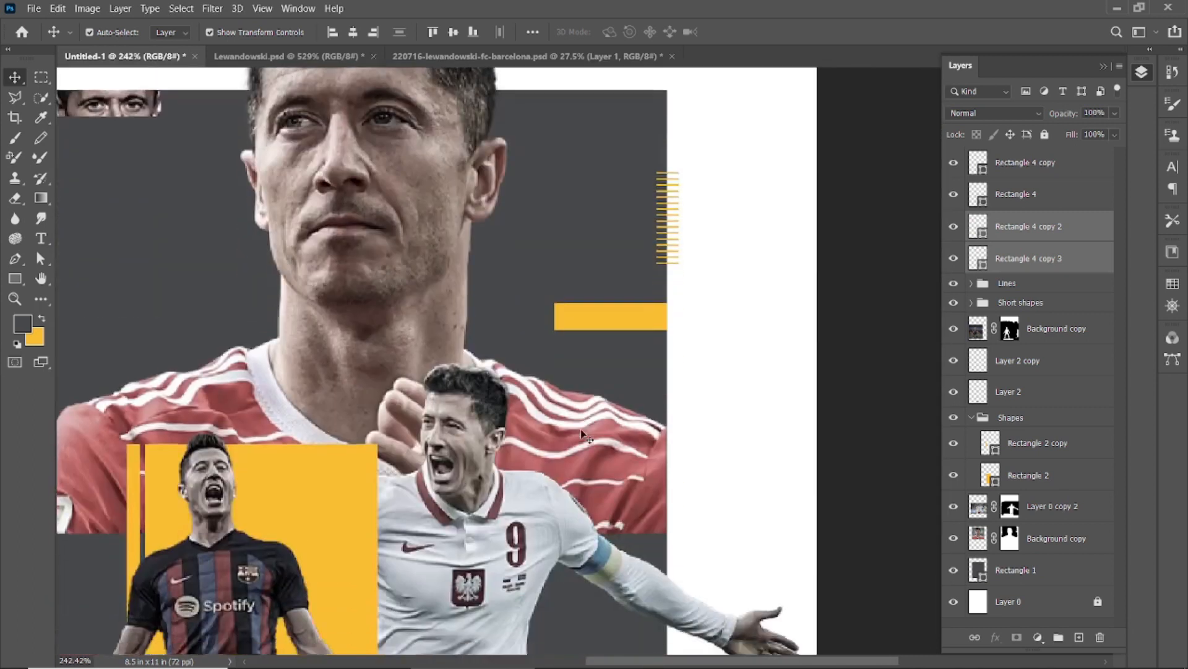
pyautogui.scroll(2, 553, 450)
pyautogui.scroll(1, 553, 451)
pyautogui.moveTo(509, 386); pyautogui.dragTo(642, 391)
# - Flip the duplicated bracket horizontally and nudge it flush with the dark rectangle's right and lower edges
pyautogui.rightClick(644, 399)
pyautogui.click(681, 374)
pyautogui.scroll(5, 732, 401)
pyautogui.scroll(5, 731, 402)
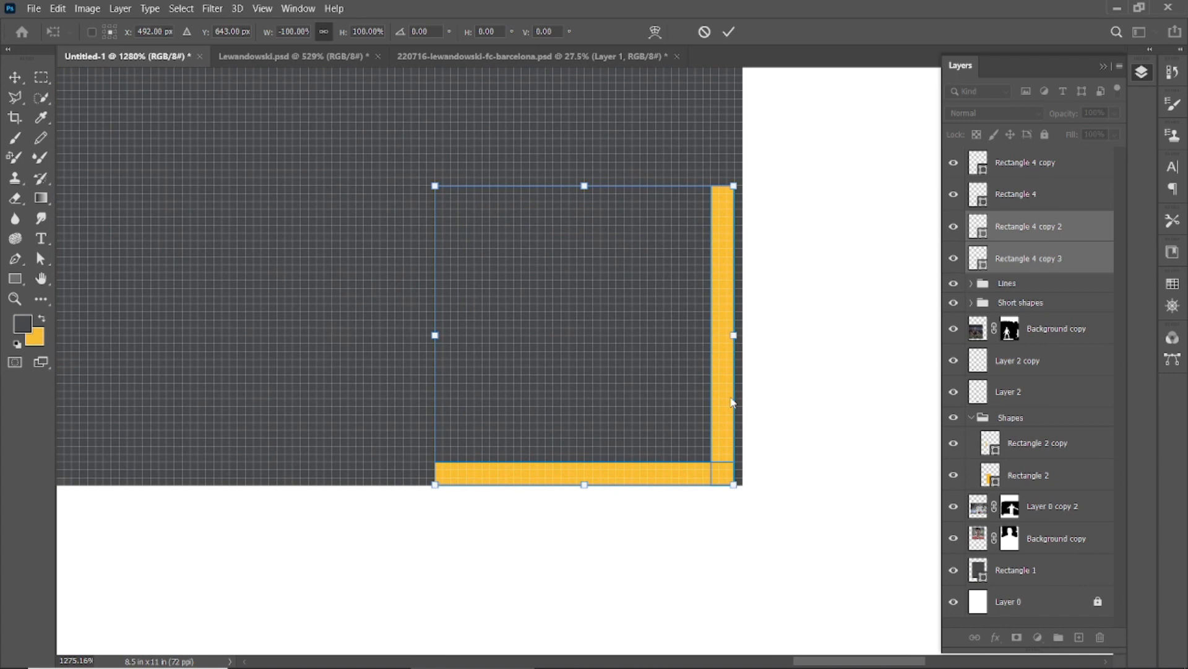
pyautogui.press('Right')
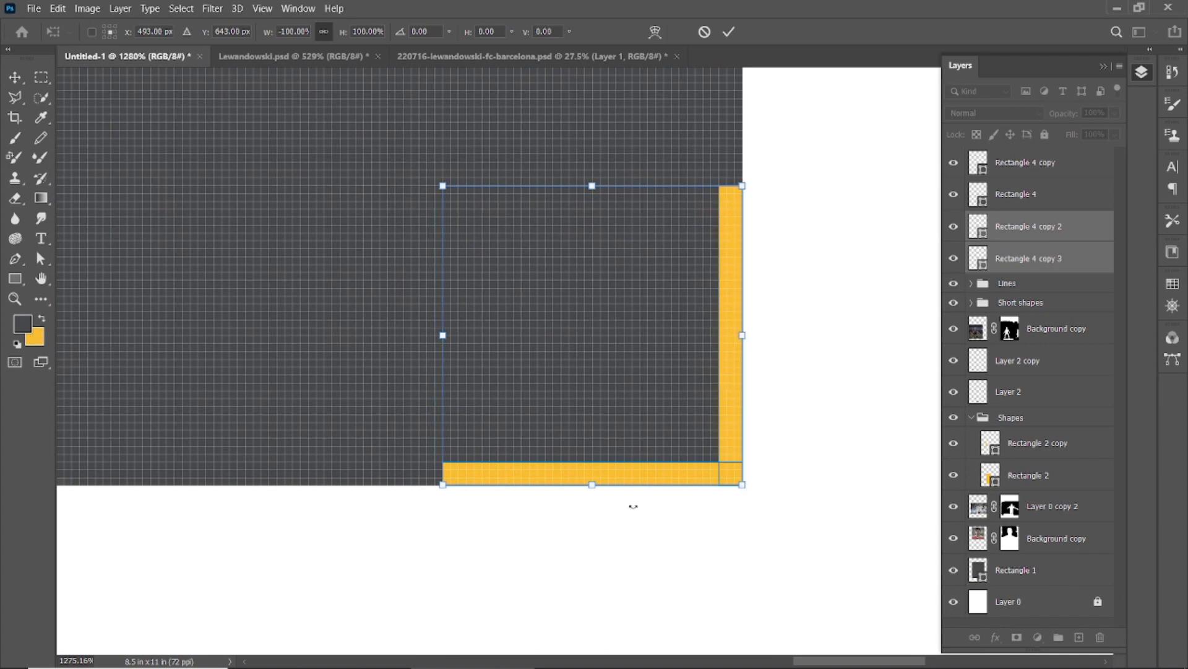
pyautogui.scroll(4, 633, 505)
pyautogui.click(729, 34)
pyautogui.scroll(-10, 722, 374)
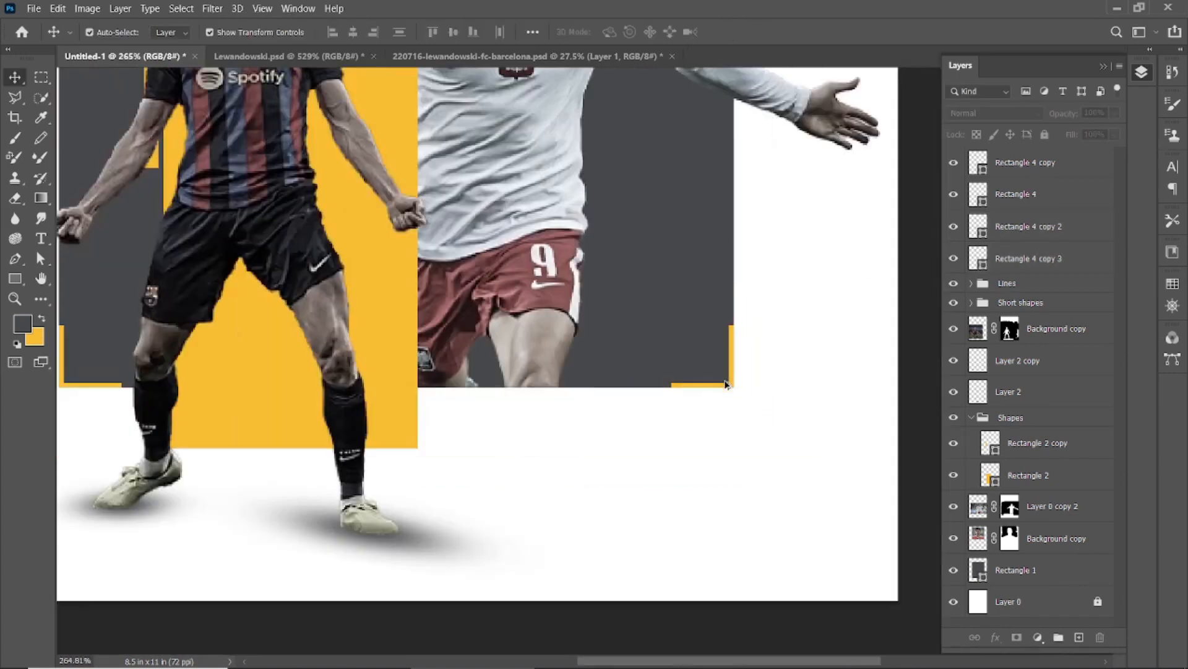
pyautogui.scroll(-2, 728, 382)
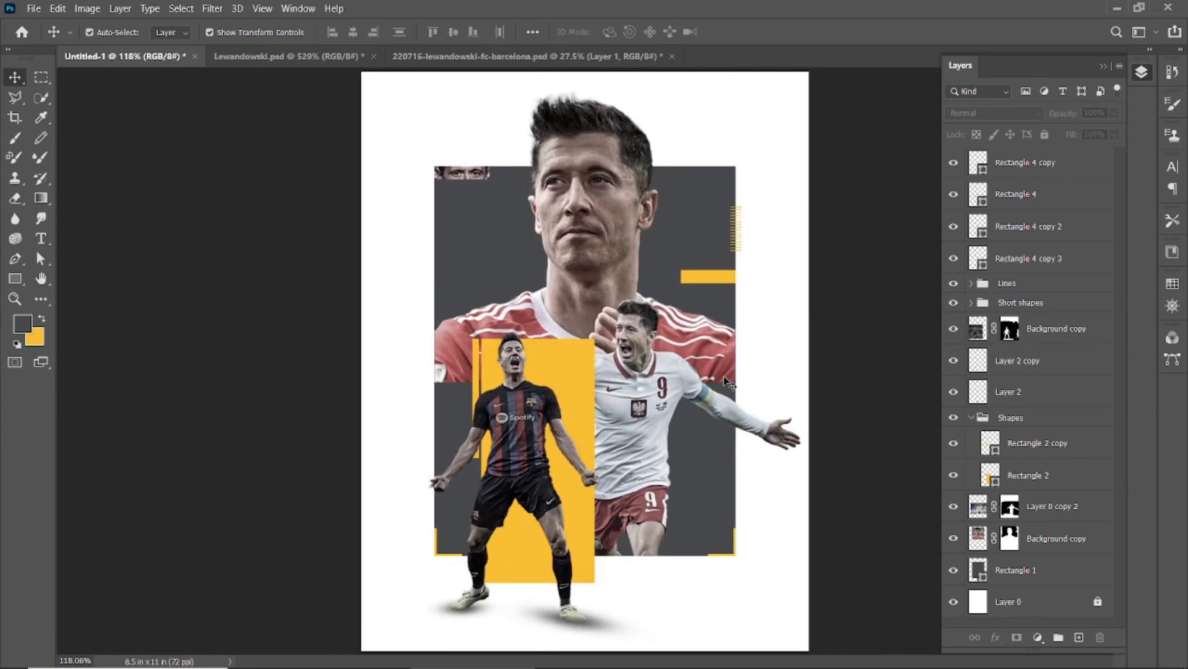
# - Narrow the stack of short yellow lines on the dark rectangle's right edge, keeping it centred on that edge
pyautogui.scroll(10, 738, 229)
pyautogui.moveTo(734, 87); pyautogui.dragTo(773, 337)
pyautogui.scroll(3, 730, 258)
pyautogui.hotkey('ctrl', 't')
pyautogui.moveTo(763, 216)
pyautogui.mouseDown()
pyautogui.moveTo(723, 220)
pyautogui.moveTo(746, 222)
pyautogui.mouseUp()
pyautogui.click(766, 32)
pyautogui.scroll(-10, 778, 204)
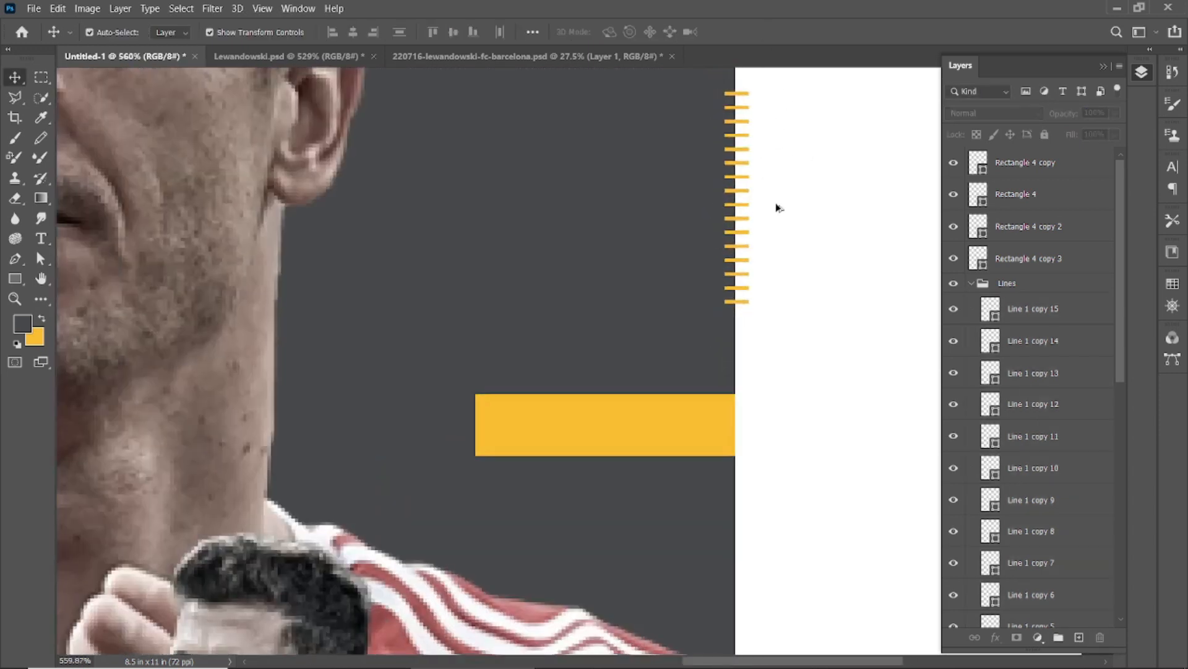
pyautogui.scroll(-2, 788, 228)
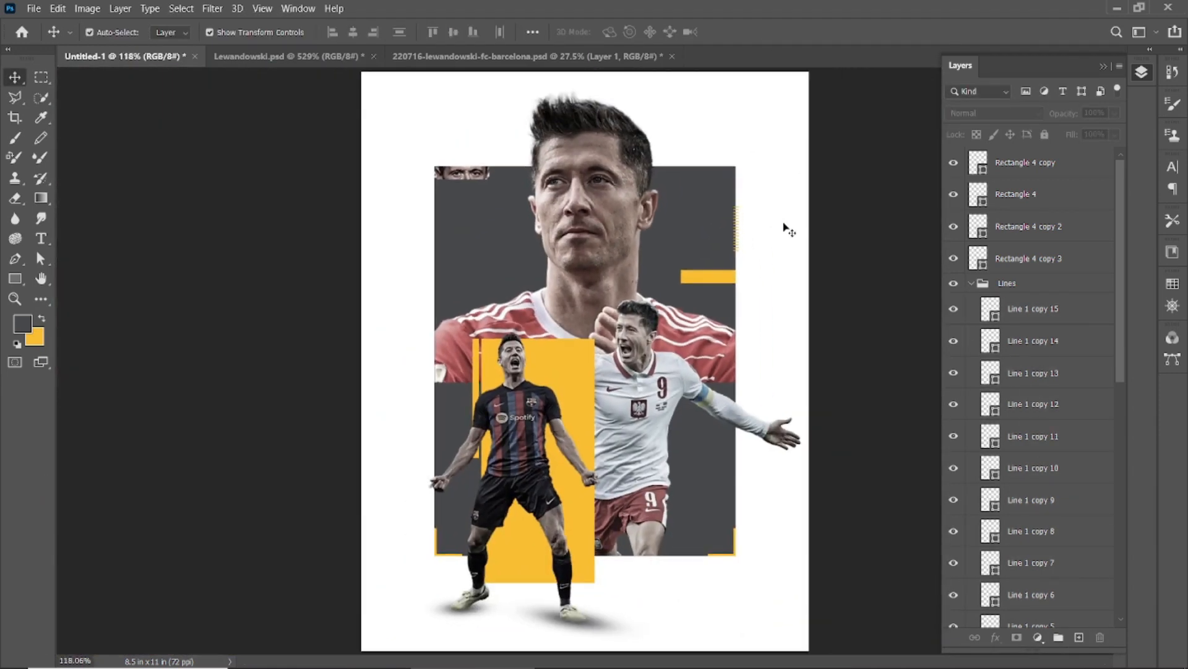
# - Add a horizontal text layer with the Lorem Ipsum placeholder and set its tracking to 0
pyautogui.click(41, 239)
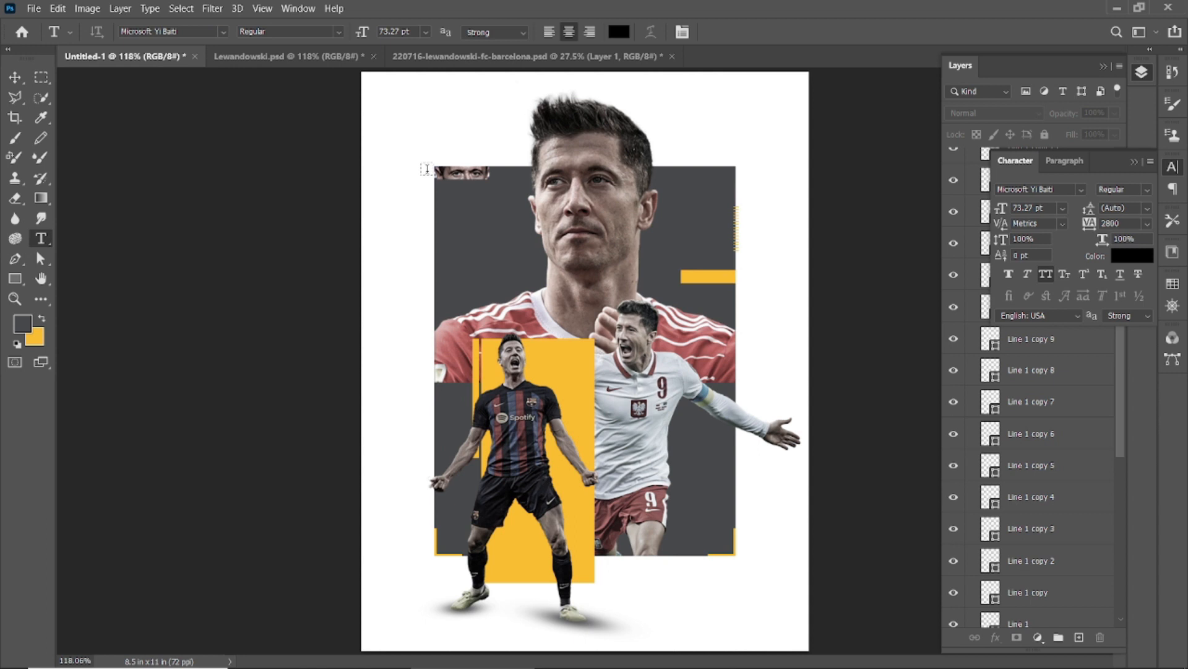
pyautogui.click(447, 195)
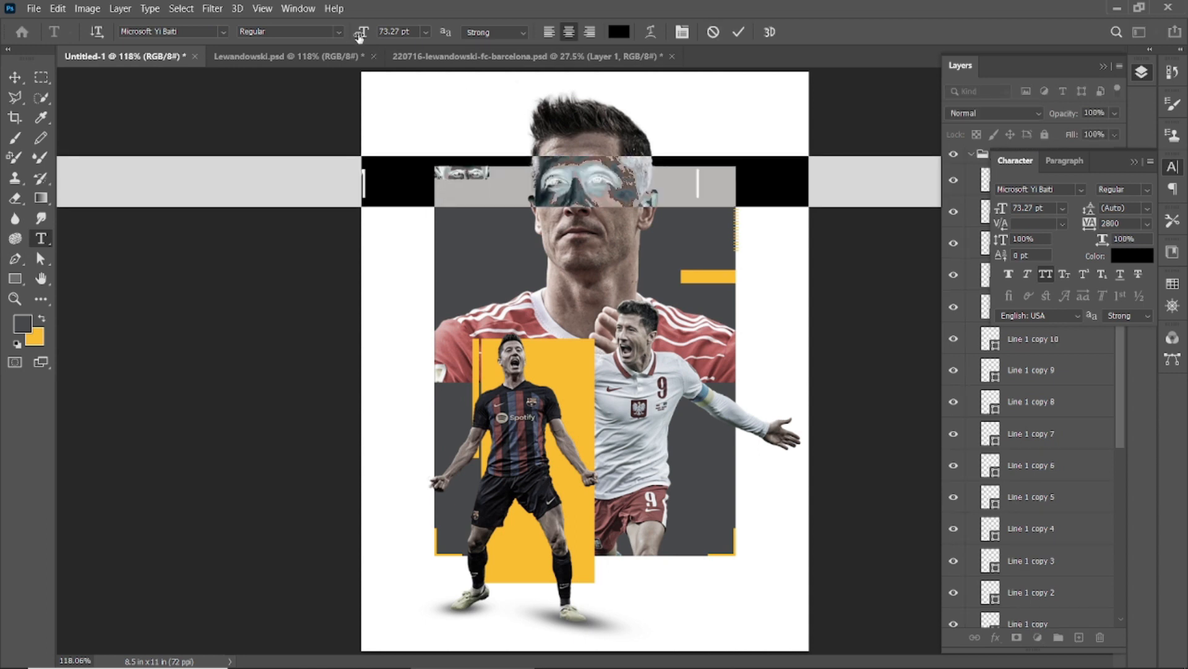
pyautogui.hotkey('ctrl', 't')
pyautogui.click(739, 36)
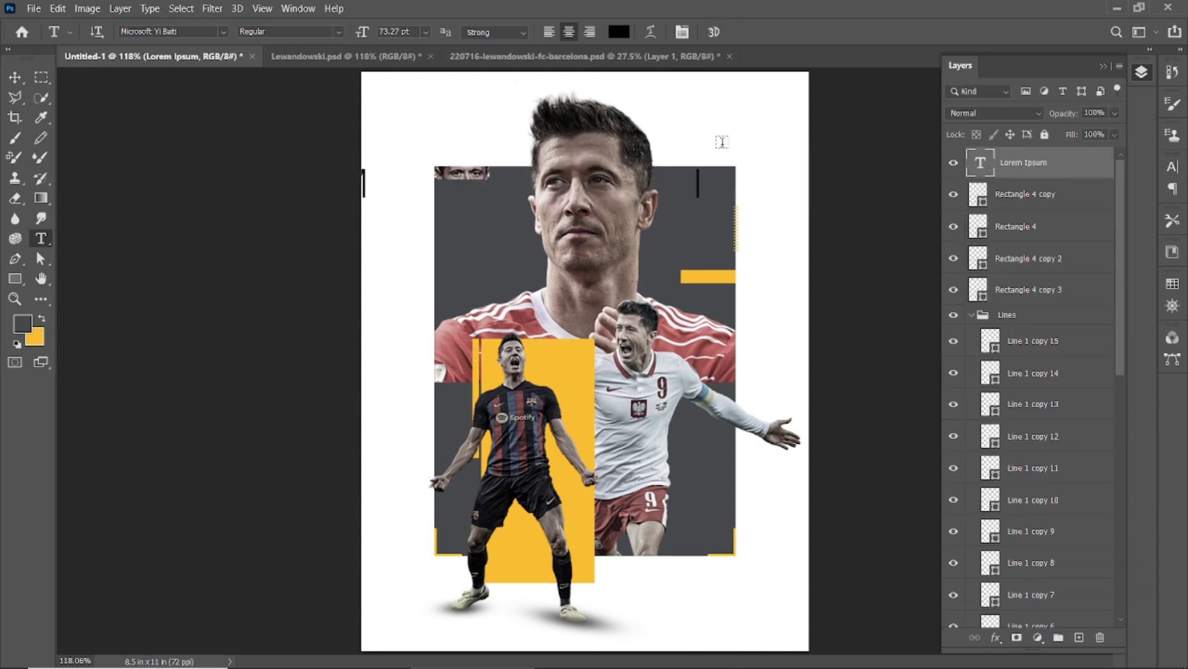
pyautogui.hotkey('ctrl', 't')
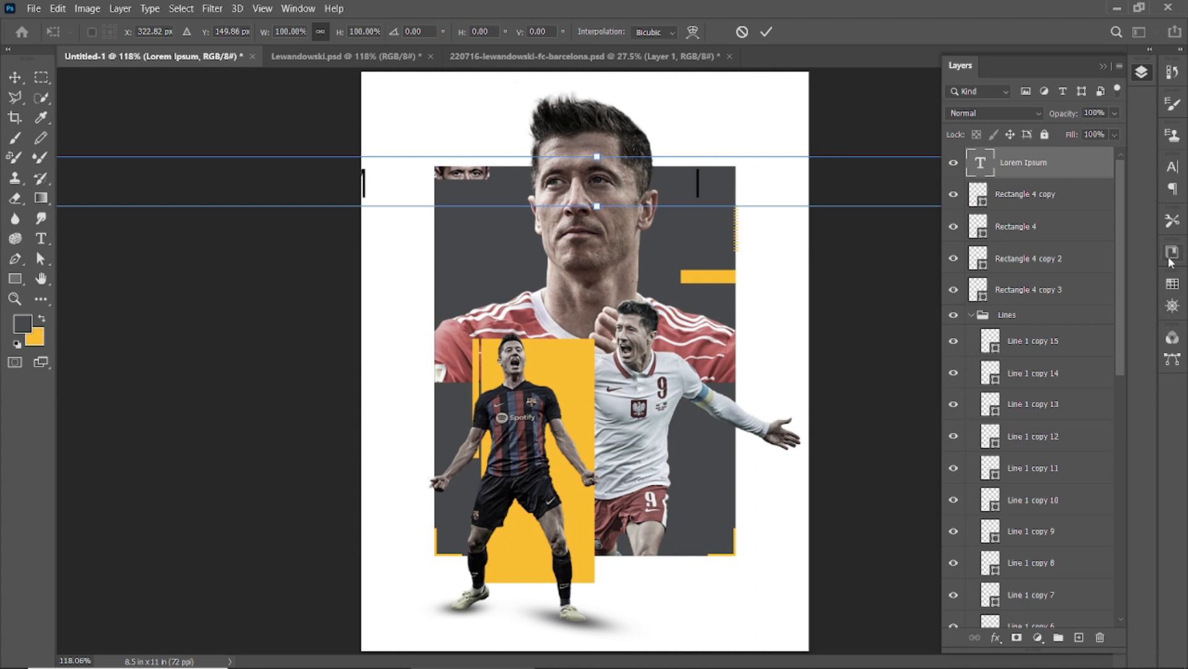
pyautogui.click(1170, 168)
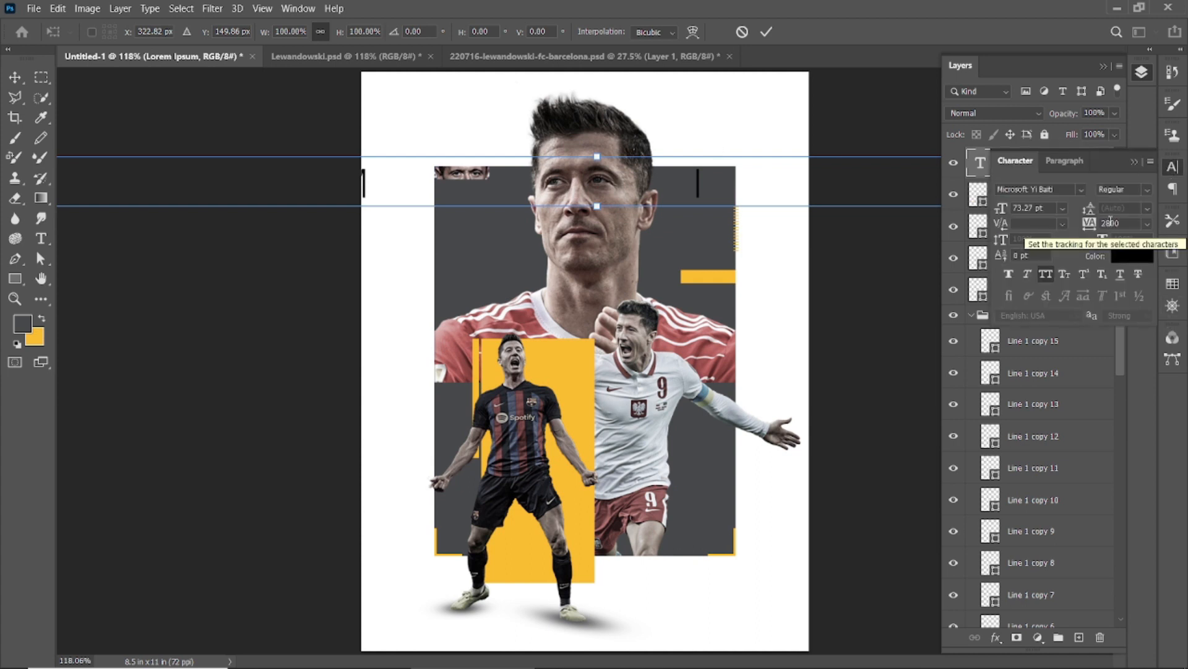
pyautogui.click(1113, 222)
pyautogui.write('0')
# - Move the placeholder text to the poster's upper edge and replace it with LEWANDOWSKI
pyautogui.click(19, 77)
pyautogui.moveTo(419, 191); pyautogui.dragTo(495, 108)
pyautogui.doubleClick(459, 105)
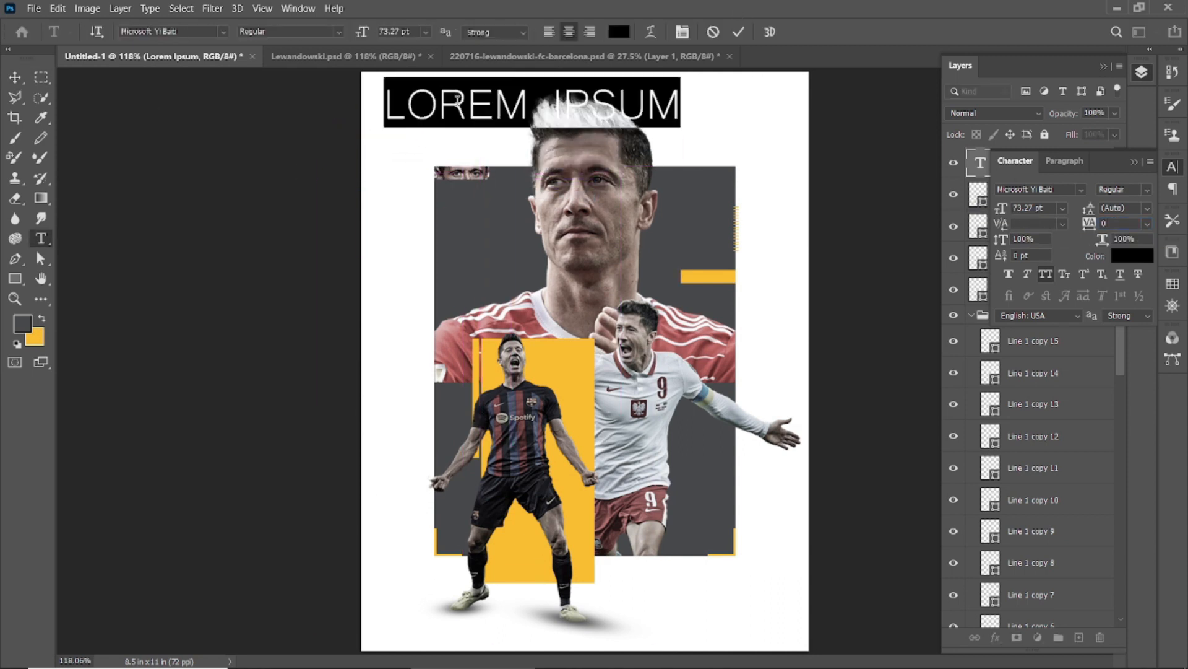
pyautogui.write('LEW')
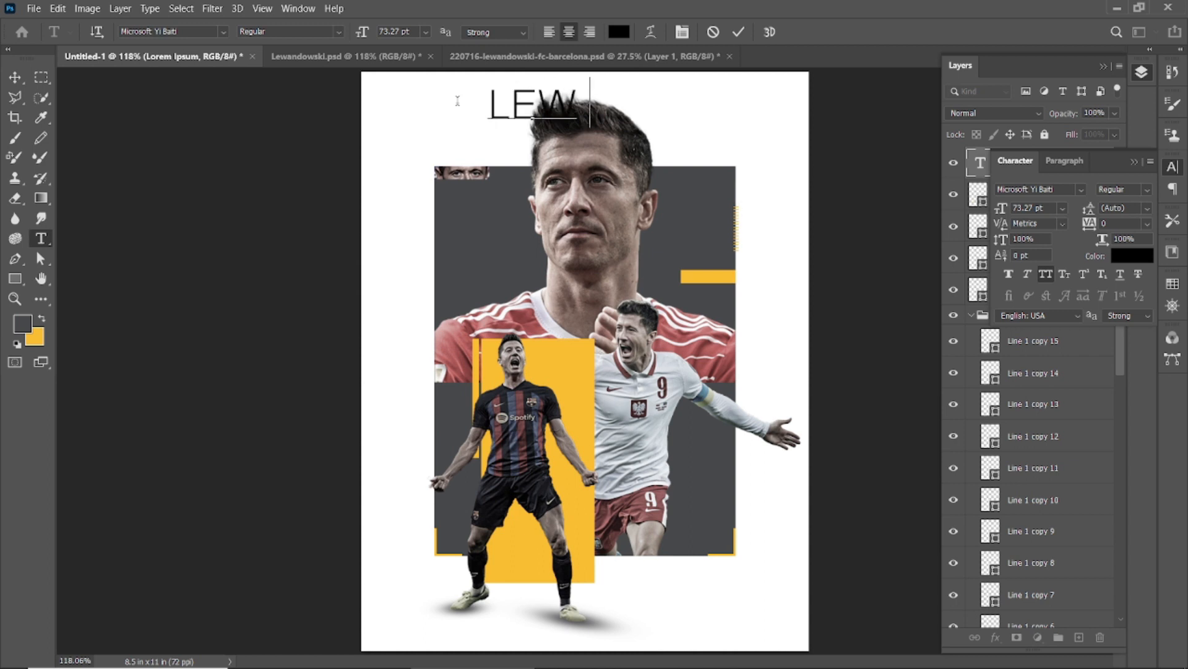
pyautogui.write('ANDOWSKI')
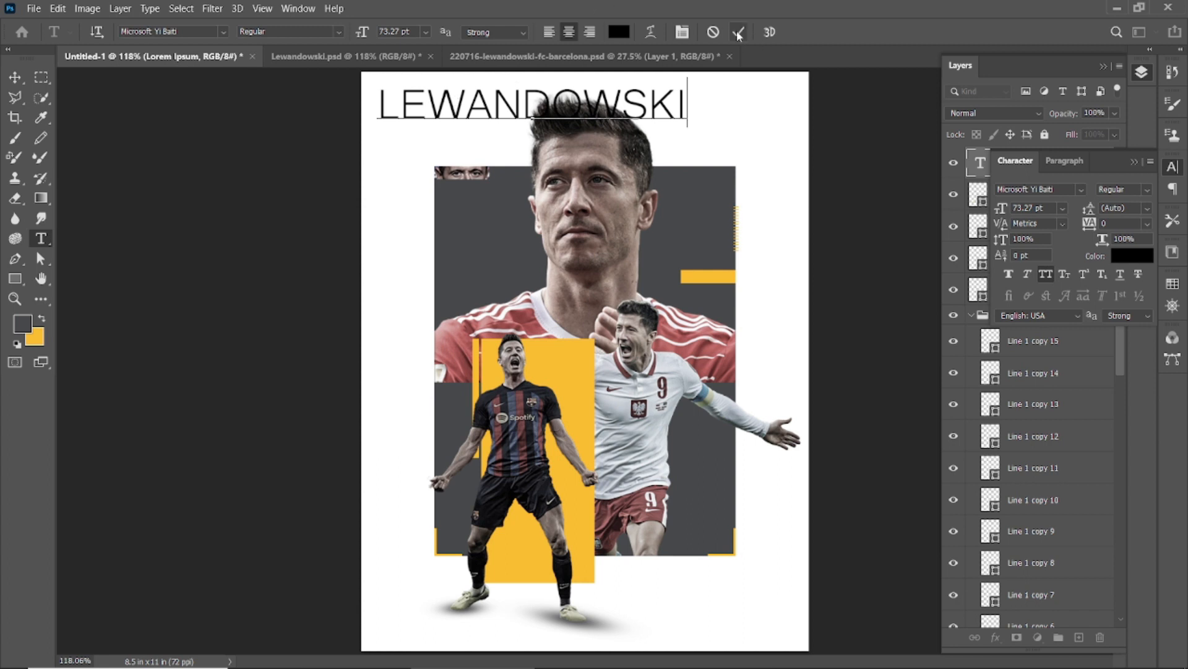
pyautogui.click(739, 36)
# - Move the LEWANDOWSKI text down over the large portrait's mouth and set its color to white
pyautogui.press('v')
pyautogui.moveTo(510, 105); pyautogui.dragTo(630, 244)
pyautogui.doubleClick(537, 246)
pyautogui.click(619, 31)
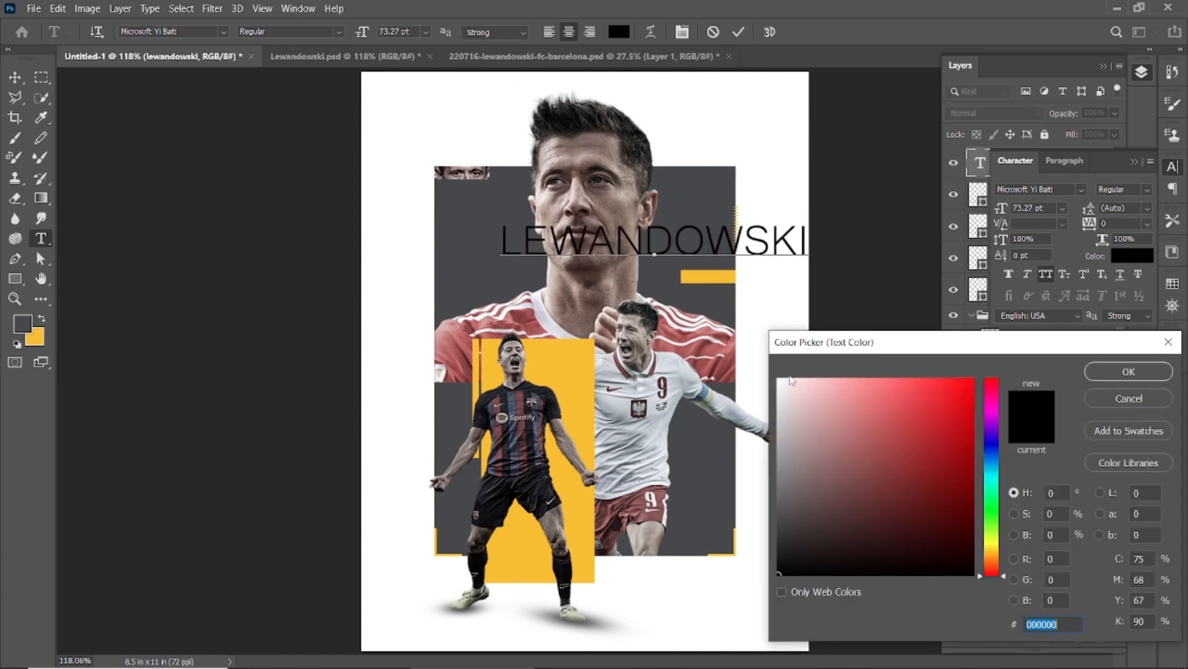
pyautogui.click(780, 379)
pyautogui.click(1128, 370)
pyautogui.hotkey('ctrl', 'Return')
pyautogui.press('v')
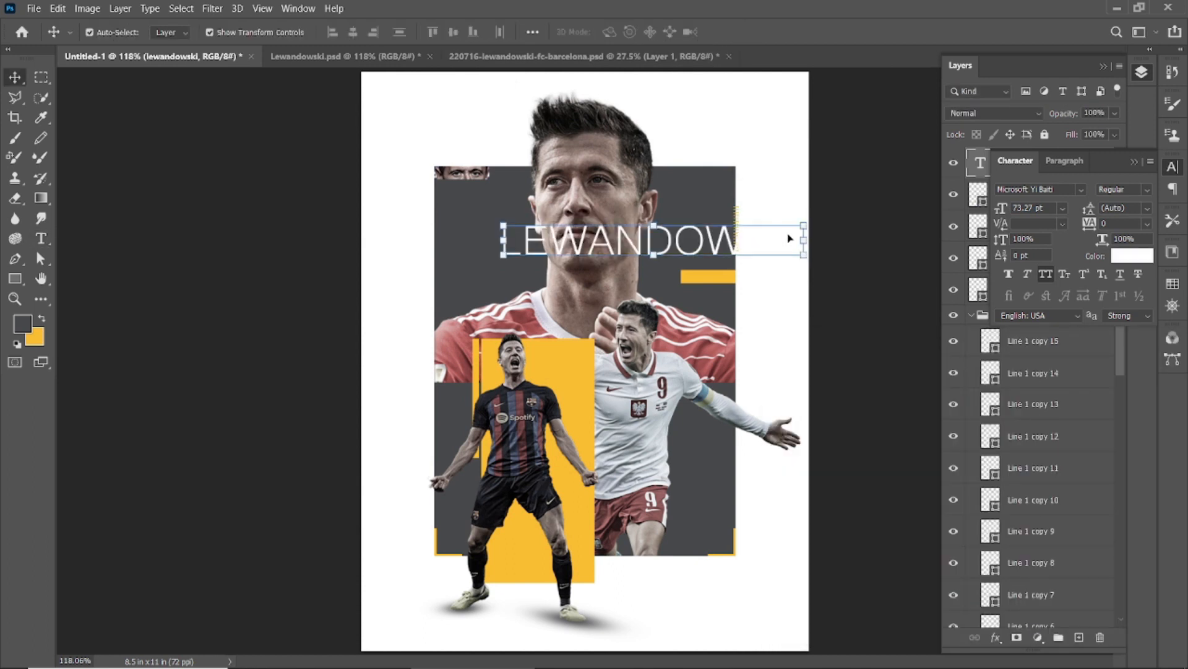
pyautogui.moveTo(804, 225); pyautogui.dragTo(814, 259)
pyautogui.hotkey('ctrl', 'z')
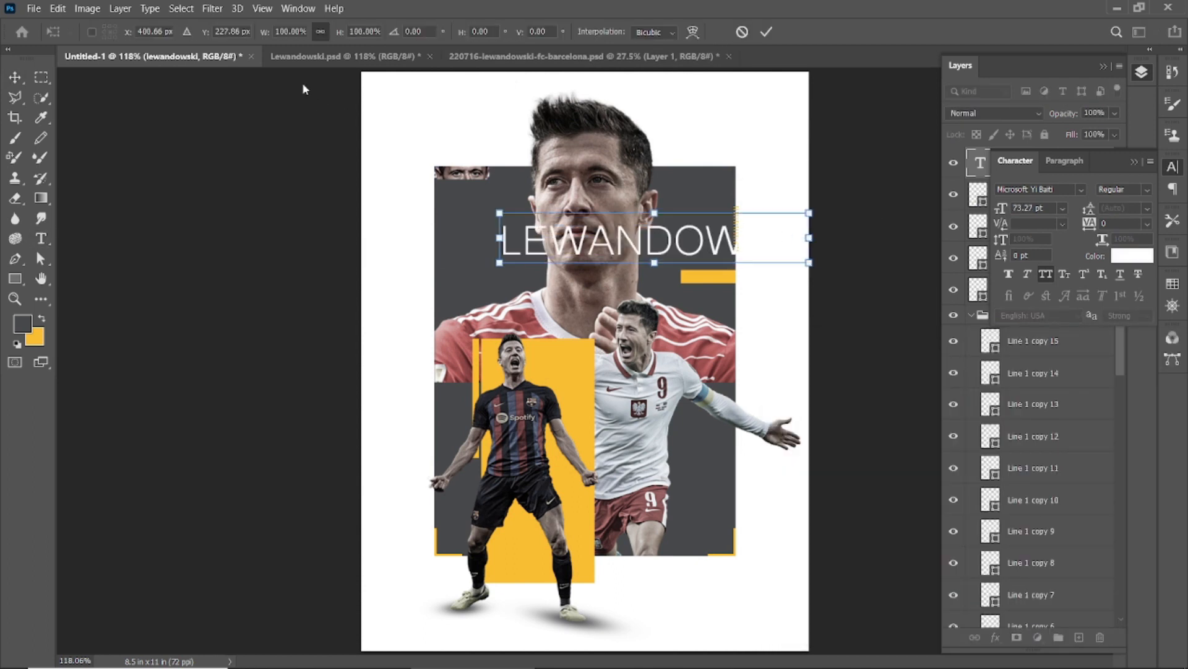
pyautogui.press('Escape')
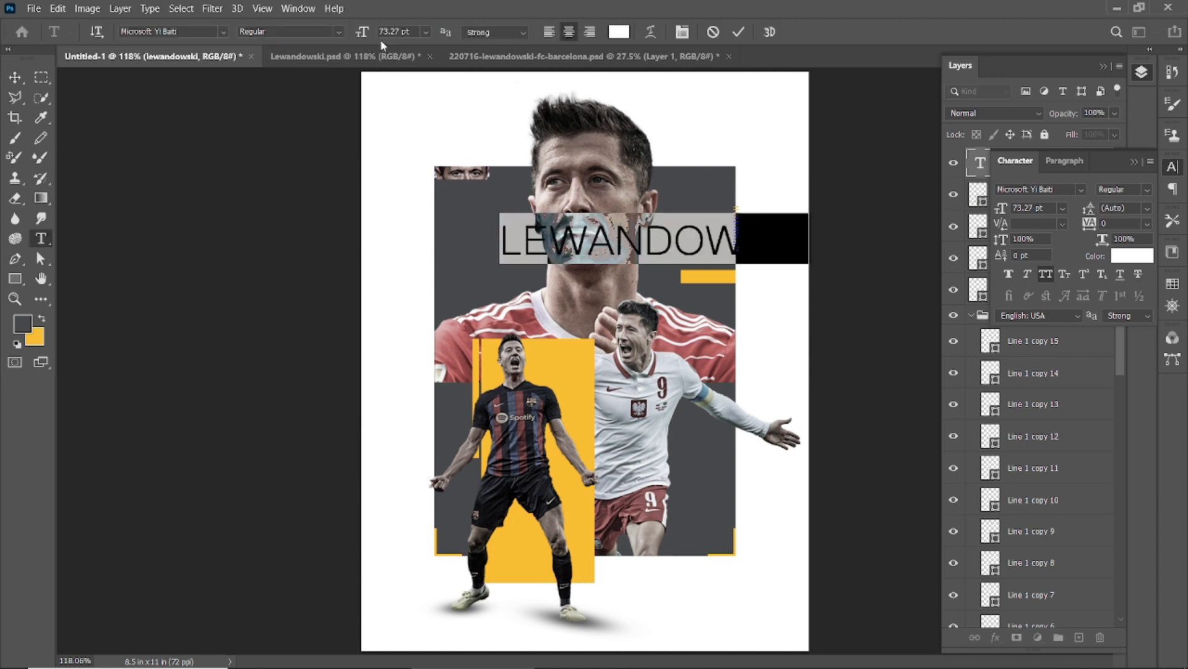
# - Set the font size of the LEWANDOWSKI text to 80 pt
pyautogui.moveTo(364, 37); pyautogui.dragTo(380, 41)
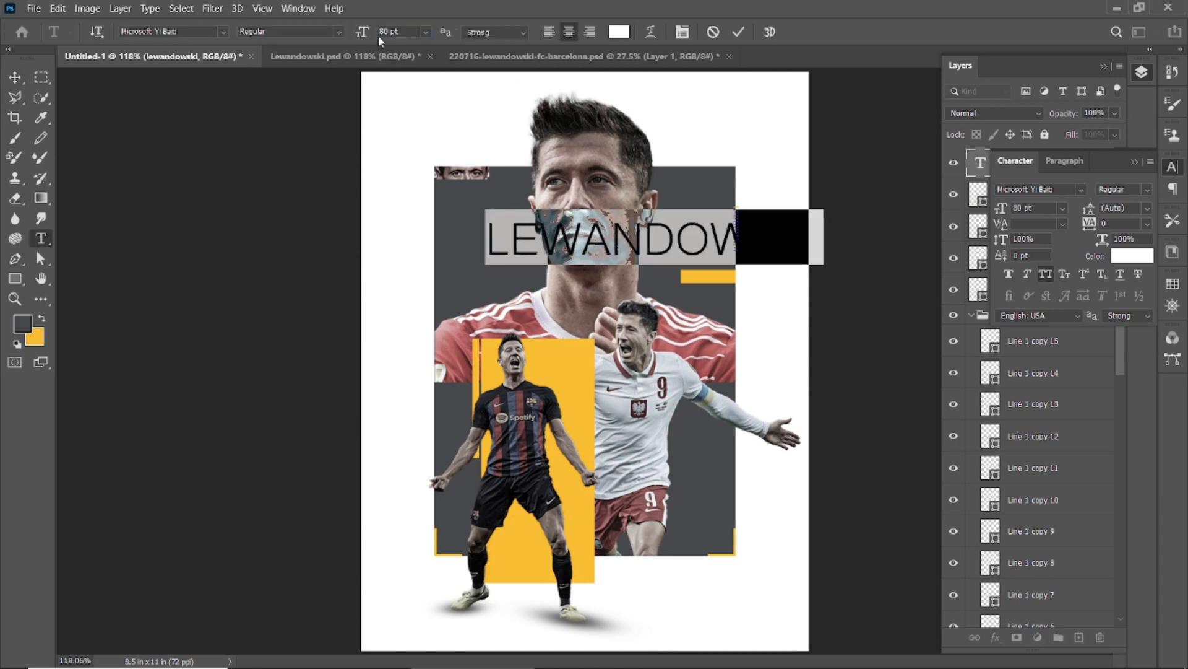
pyautogui.click(739, 32)
pyautogui.press('v')
# - Rotate the LEWANDOWSKI text 90° clockwise and place it vertically just inside the dark rectangle's right edge
pyautogui.moveTo(835, 261); pyautogui.dragTo(631, 418)
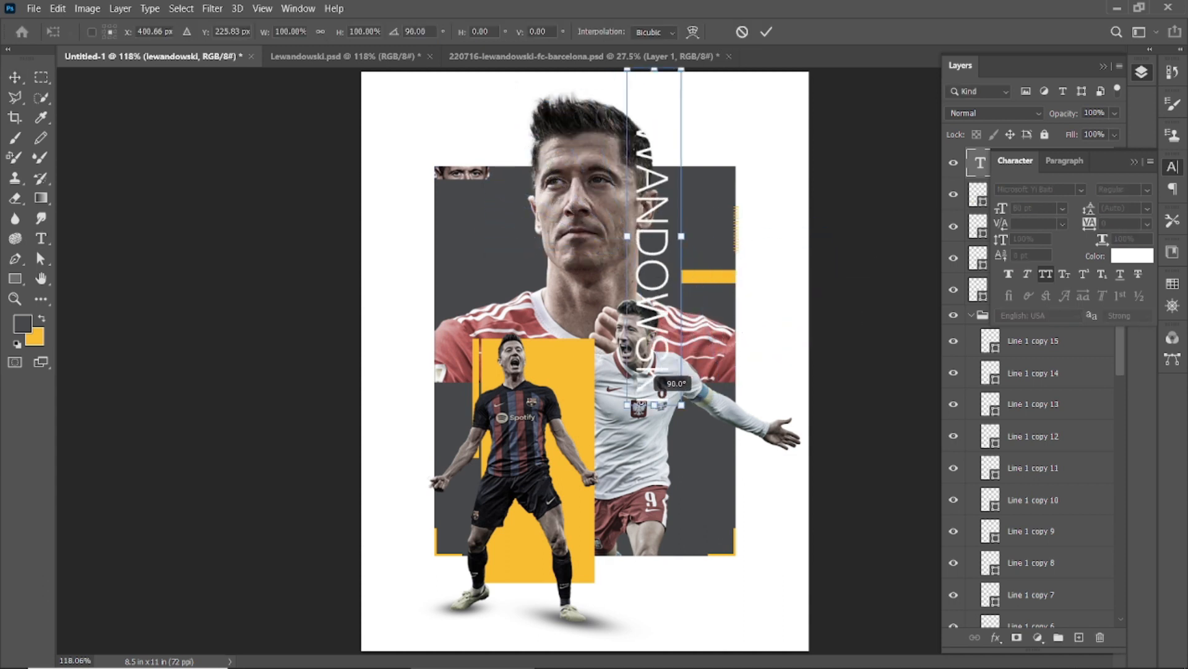
pyautogui.press('Return')
pyautogui.moveTo(650, 200); pyautogui.dragTo(702, 326)
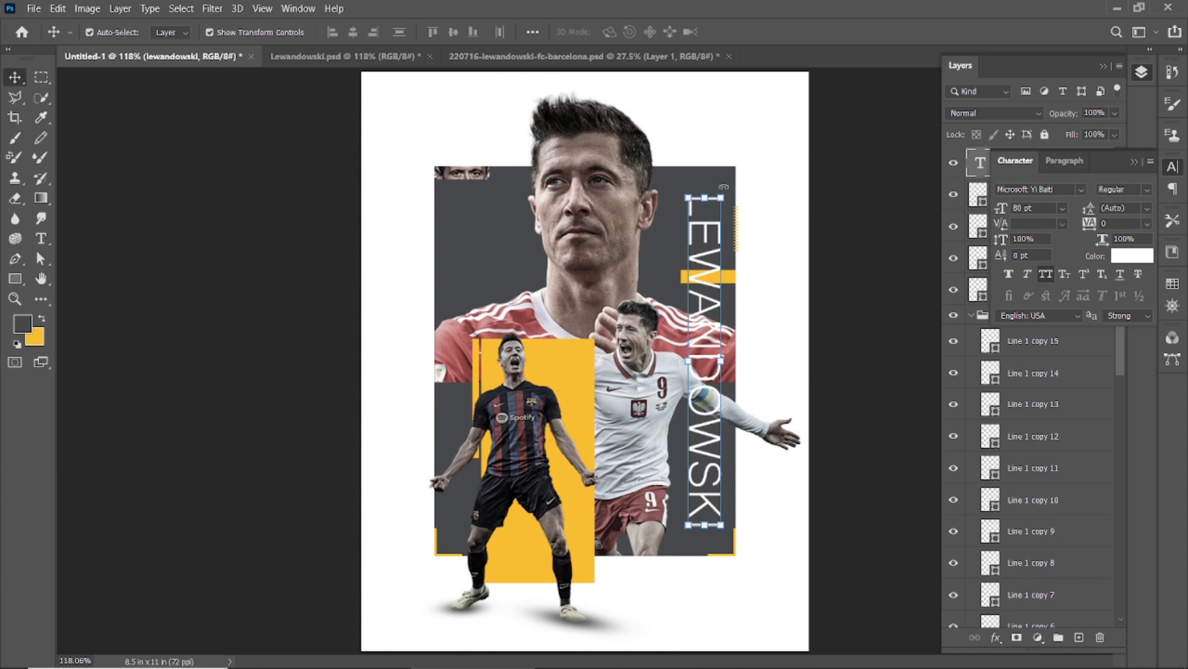
# - Enlarge the vertical LEWANDOWSKI text to 83 pt and put the character settings away
pyautogui.doubleClick(705, 235)
pyautogui.moveTo(363, 34); pyautogui.dragTo(365, 38)
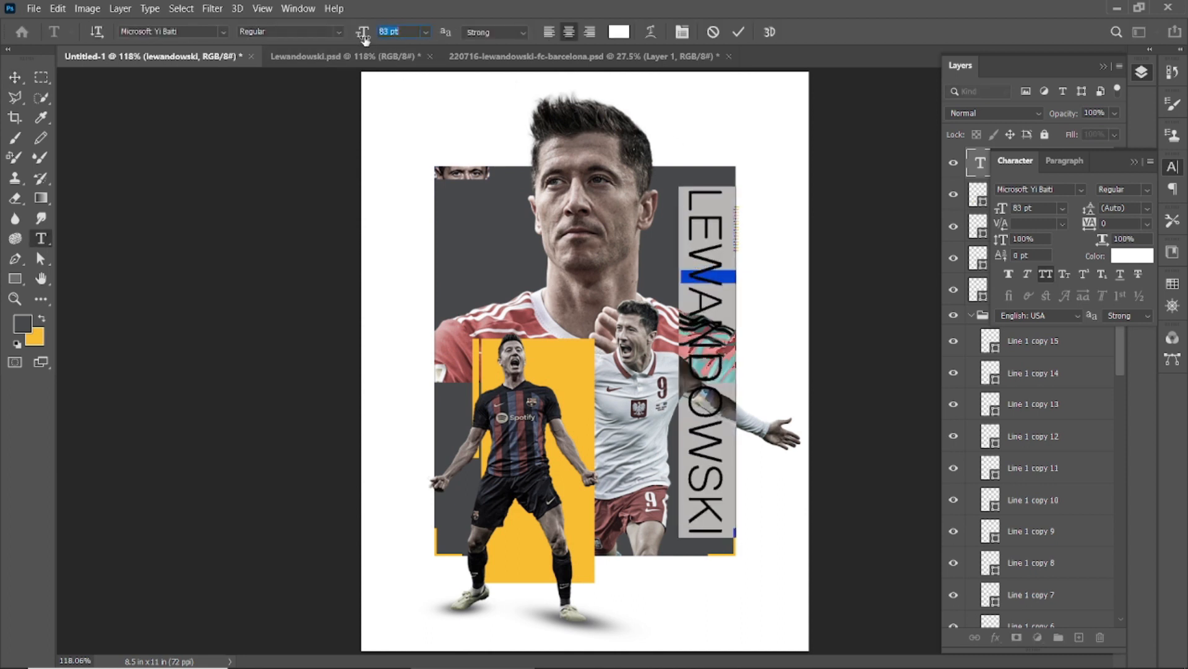
pyautogui.click(738, 32)
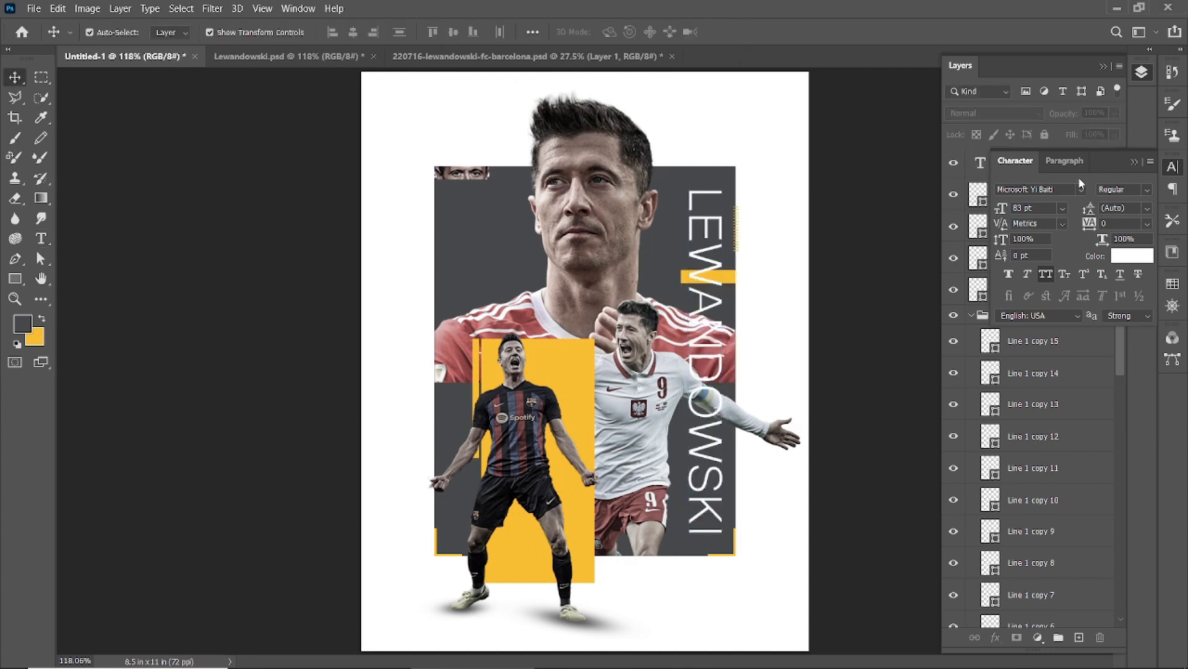
pyautogui.click(1134, 161)
# - Group the four Rectangle 4 bracket layers and name the group lines
pyautogui.click(972, 315)
pyautogui.click(1019, 258)
pyautogui.click(1034, 200)
pyautogui.keyDown('shift'); pyautogui.click(1048, 296); pyautogui.keyUp('shift')
pyautogui.hotkey('ctrl', 'g')
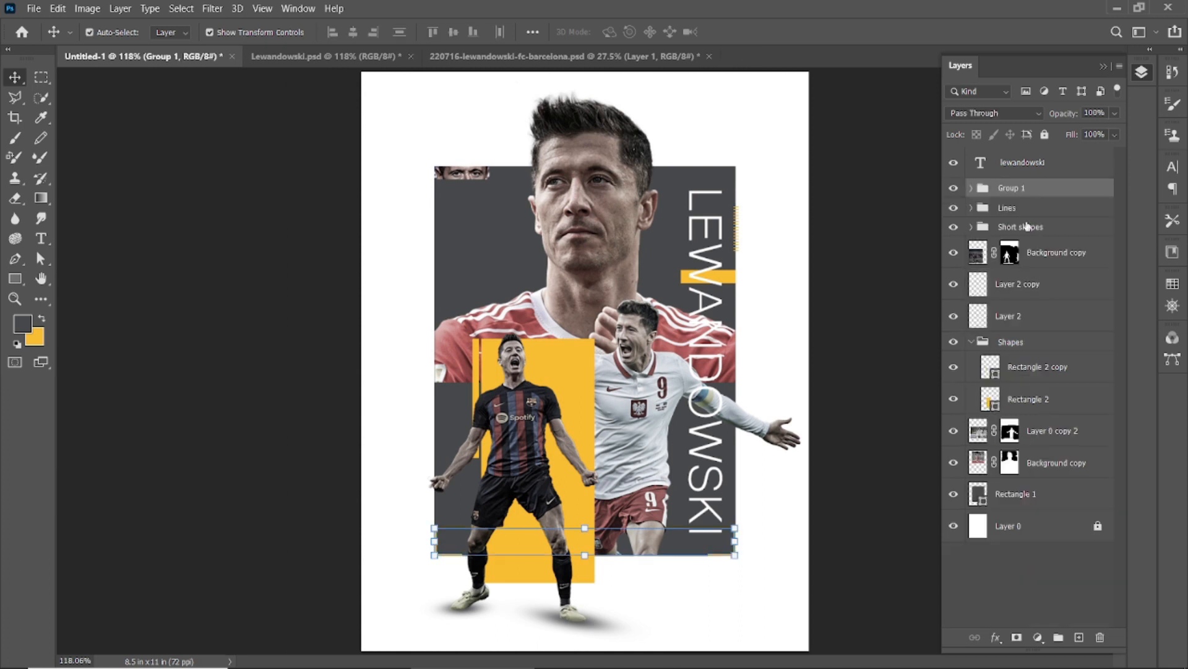
pyautogui.doubleClick(1009, 188)
pyautogui.write('lines')
pyautogui.press('Return')
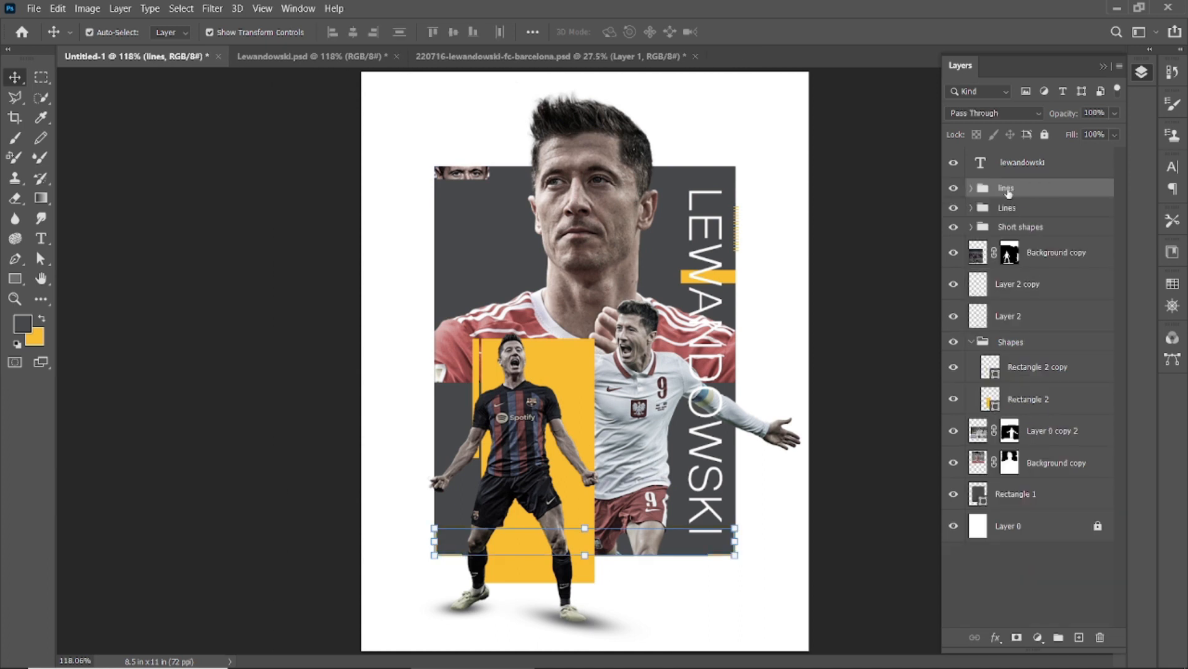
# - Add Stroke and Satin layer effects with their default settings to the LEWANDOWSKI text layer
pyautogui.click(1013, 172)
pyautogui.doubleClick(1092, 167)
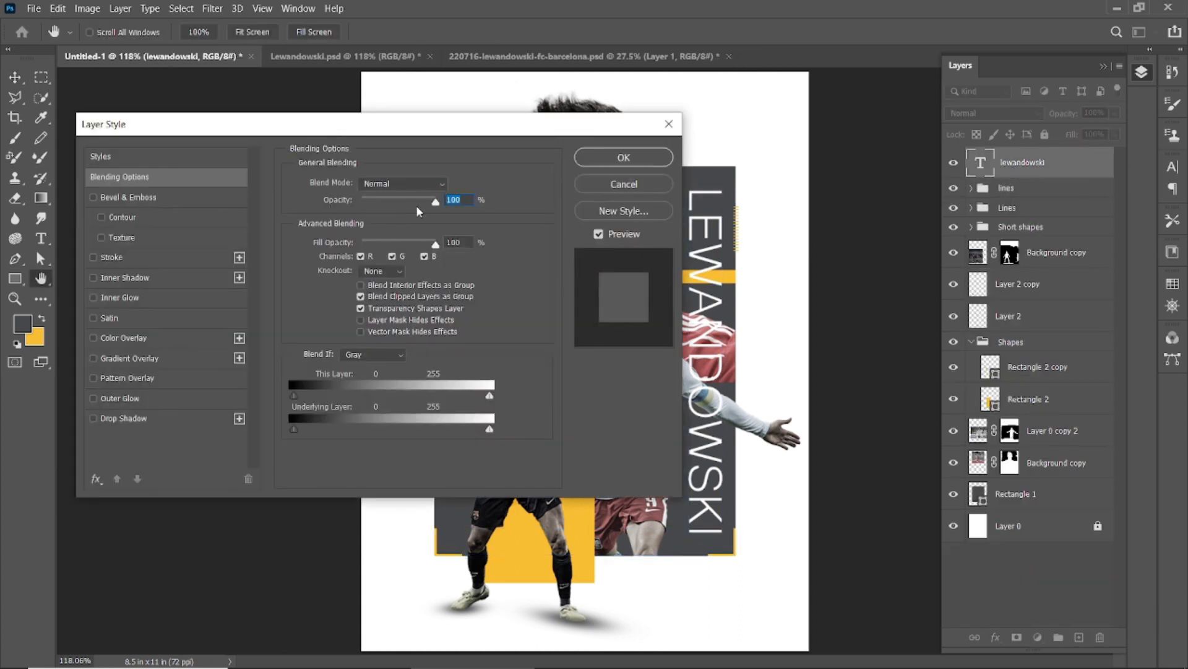
pyautogui.click(94, 257)
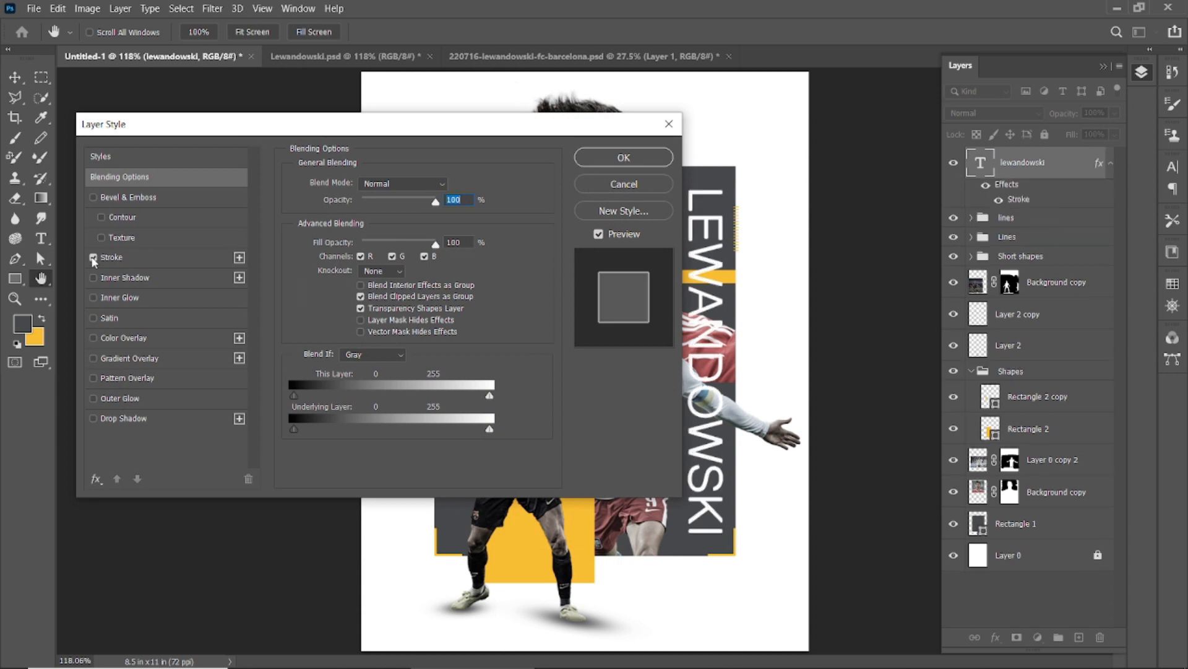
pyautogui.click(94, 318)
pyautogui.click(624, 157)
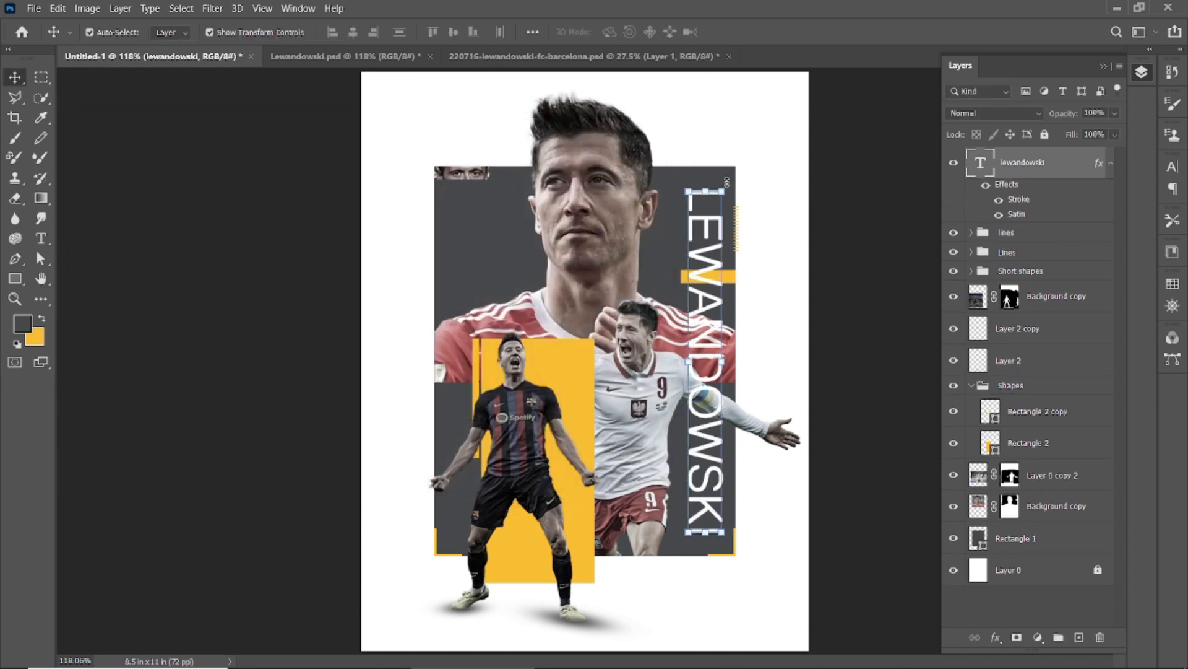
# - Duplicate the vertical LEWANDOWSKI text layer to just above Rectangle 1 and set the top text layer's fill to 0%
pyautogui.click(588, 251)
pyautogui.moveTo(1043, 203); pyautogui.dragTo(1071, 530)
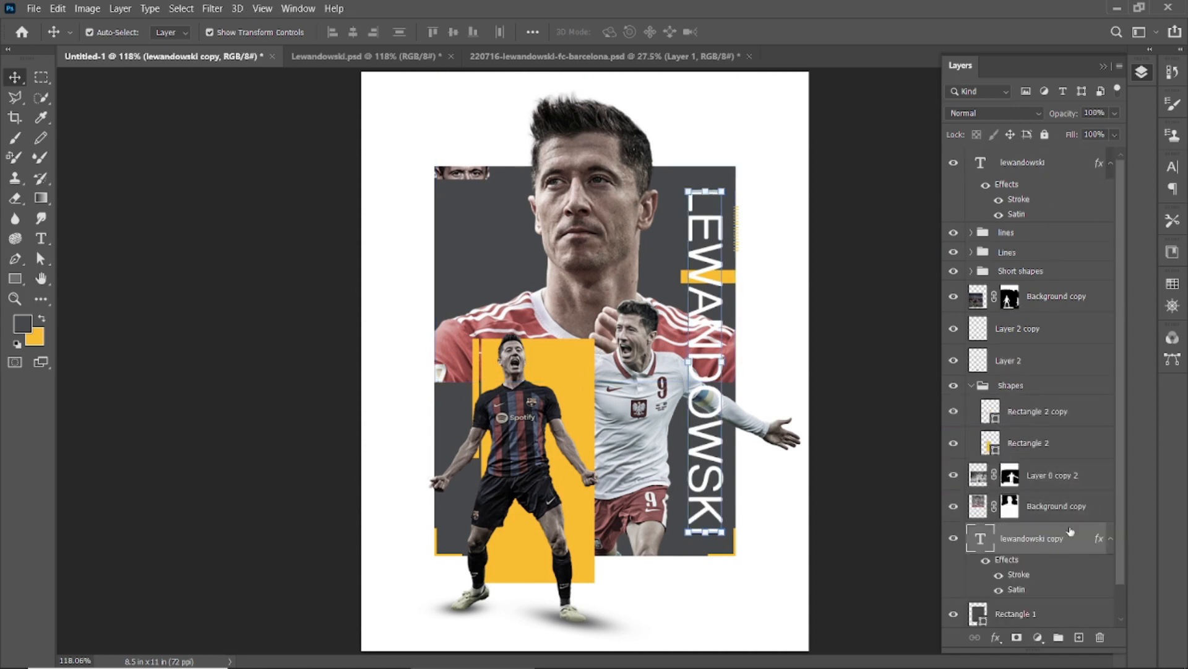
pyautogui.click(1021, 166)
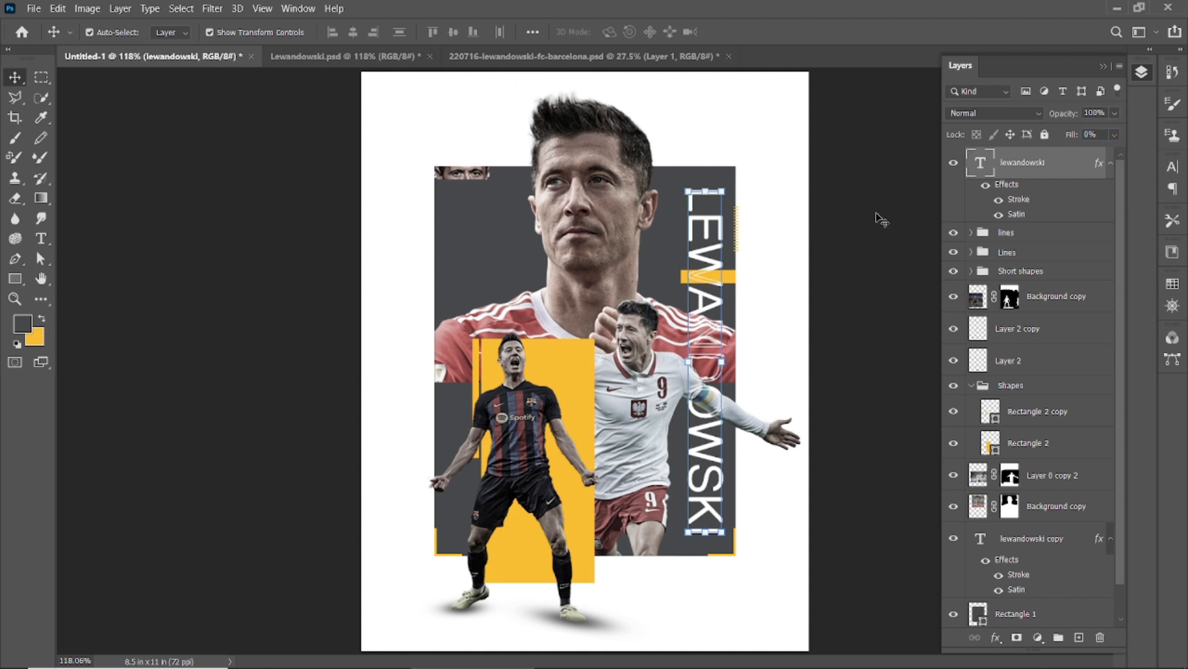
pyautogui.click(757, 351)
pyautogui.scroll(5, 737, 369)
pyautogui.scroll(-5, 736, 369)
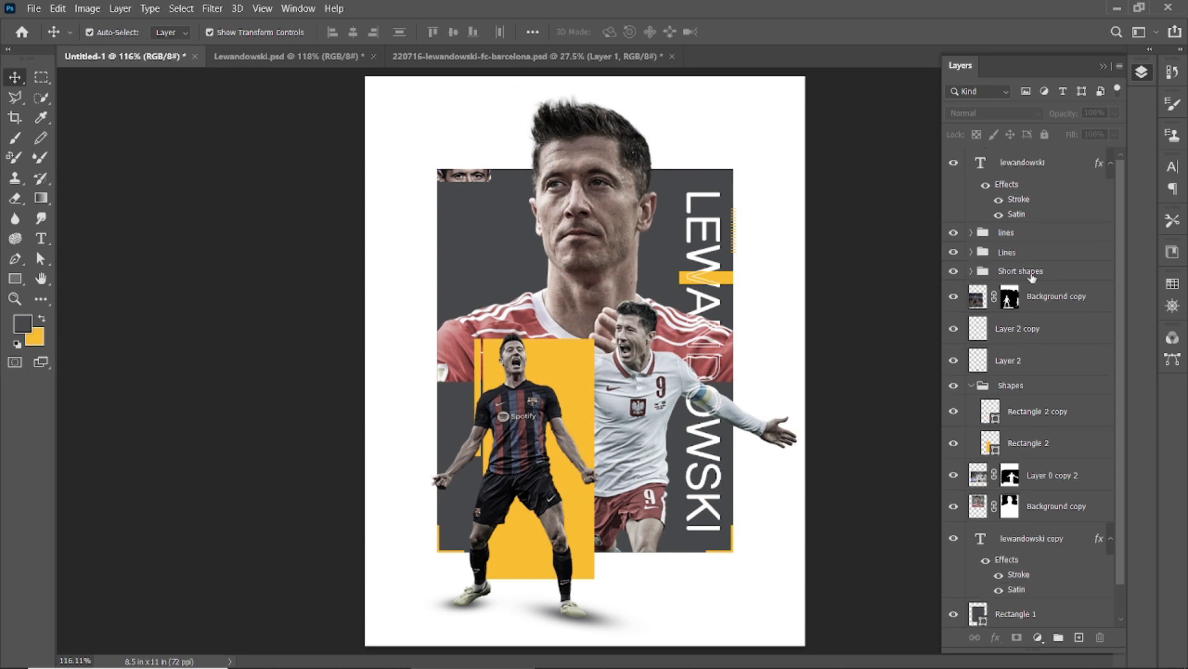
# - Set the top LEWANDOWSKI text layer's Stroke effect to 1 px, outside position, in white
pyautogui.click(1055, 203)
pyautogui.doubleClick(1059, 203)
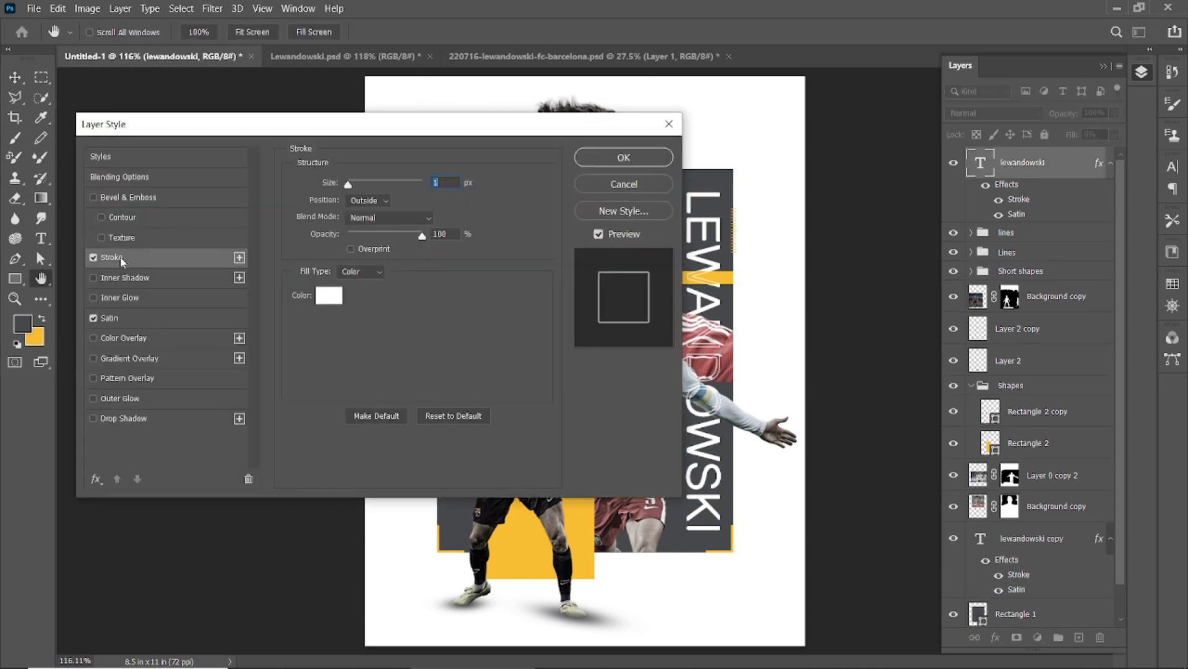
pyautogui.click(622, 157)
pyautogui.click(864, 301)
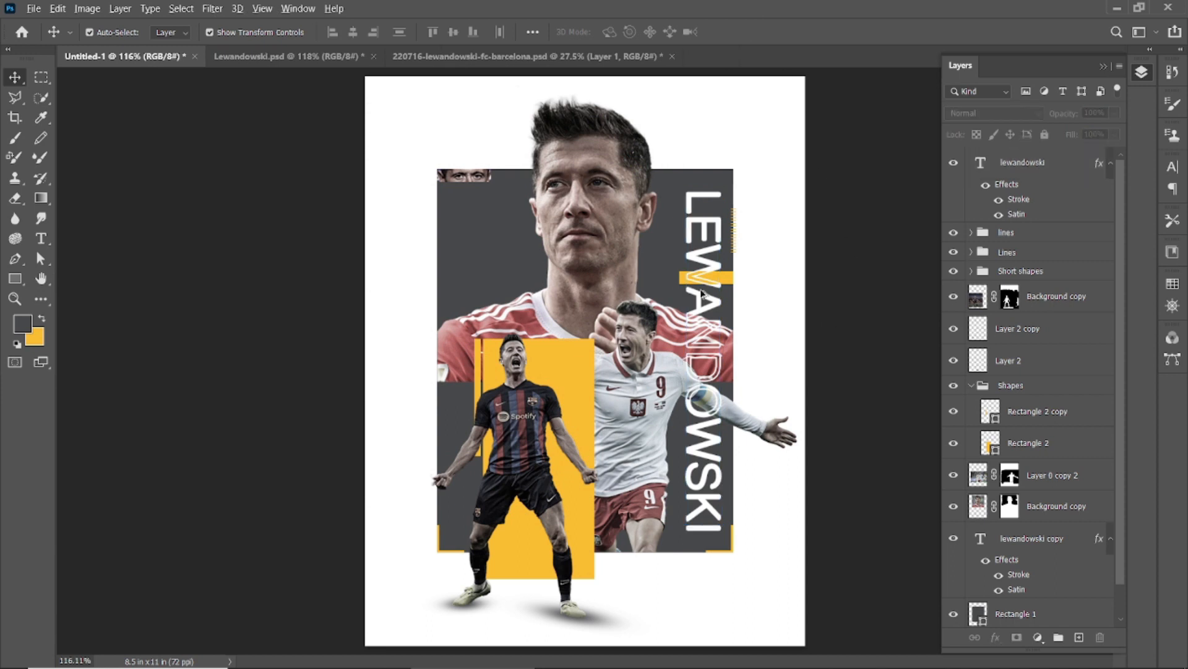
# - Move the yellow bar layer Rectangle 3 copy out of the Short shapes group to just above Rectangle 1
pyautogui.scroll(4, 702, 289)
pyautogui.click(741, 272)
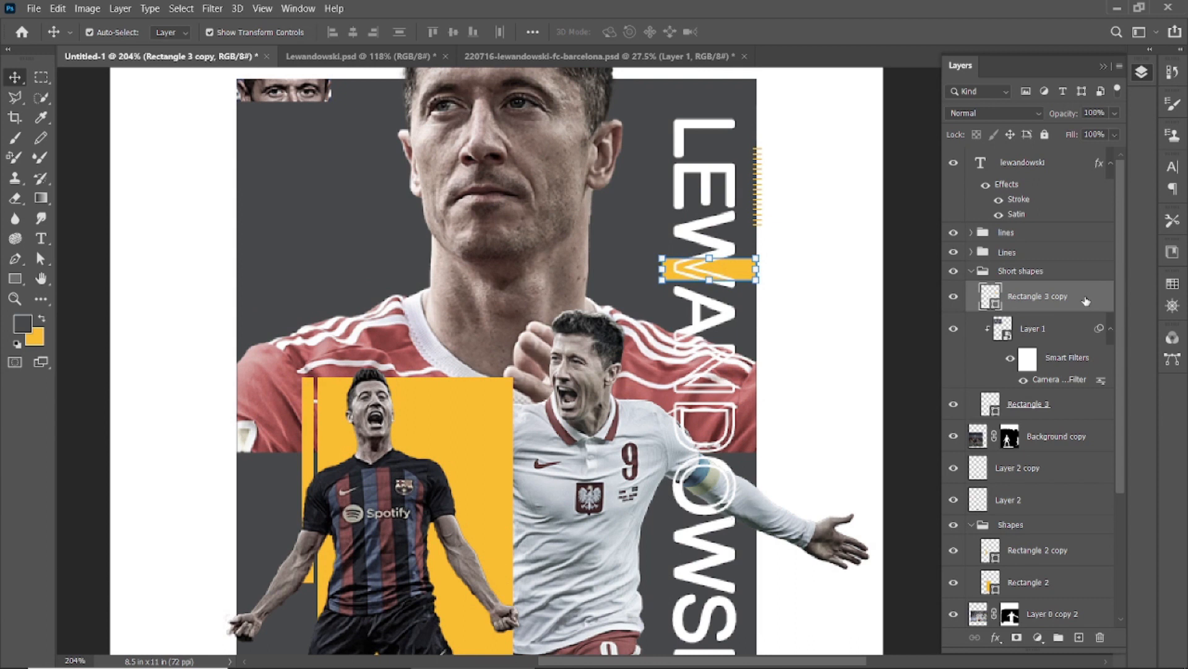
pyautogui.scroll(-4, 851, 345)
pyautogui.scroll(-3, 1057, 314)
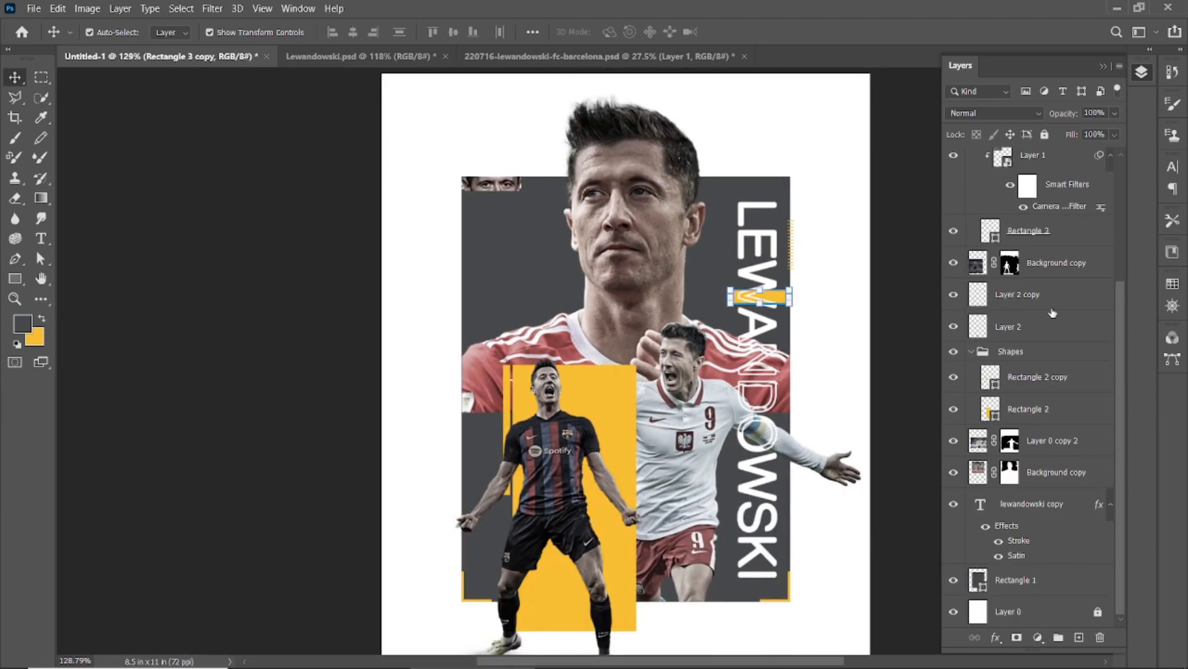
pyautogui.scroll(3, 1063, 373)
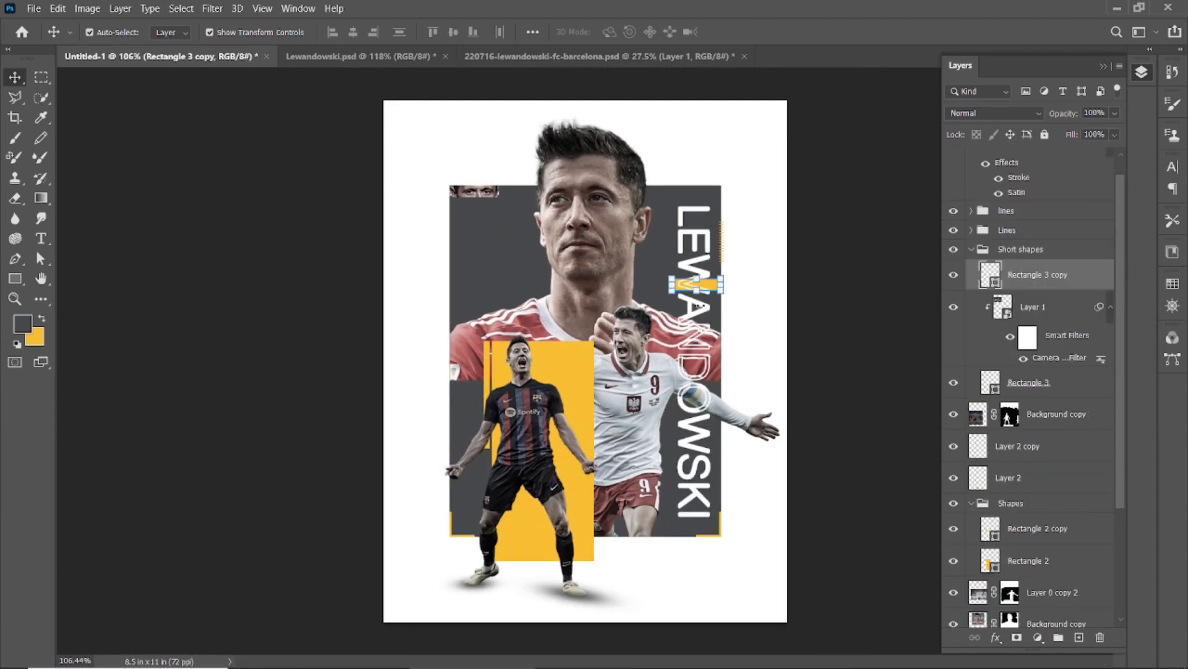
pyautogui.click(707, 287)
pyautogui.click(750, 266)
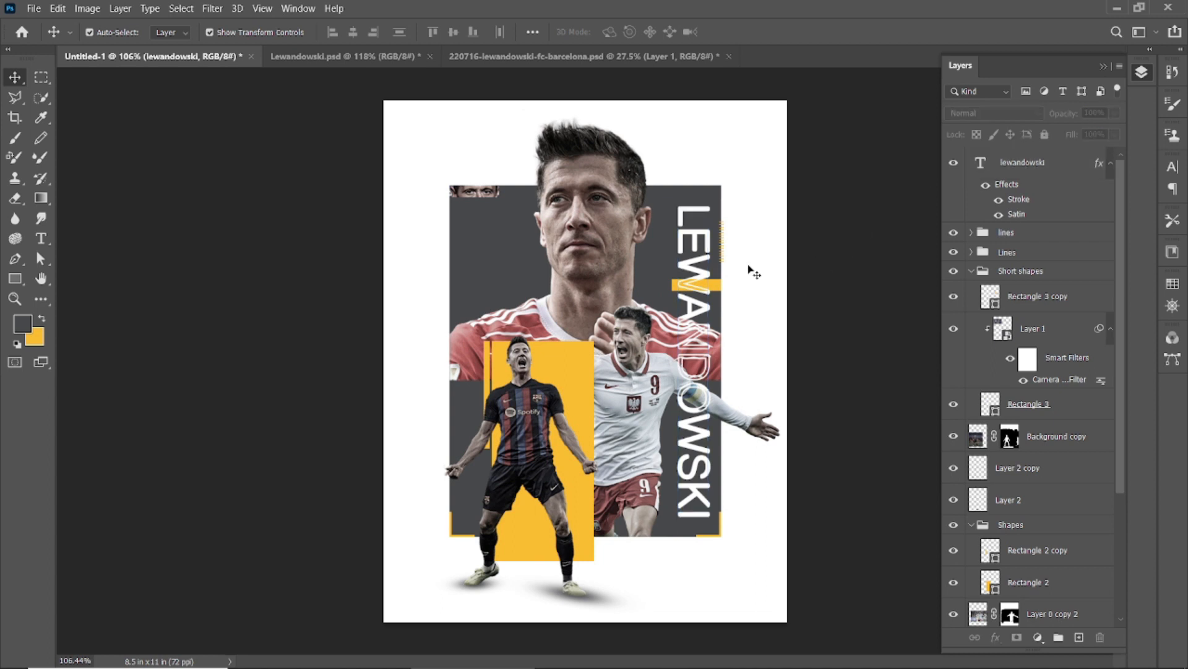
pyautogui.click(676, 289)
pyautogui.moveTo(1058, 298); pyautogui.dragTo(1053, 507)
pyautogui.moveTo(1047, 412); pyautogui.dragTo(1046, 551)
pyautogui.click(829, 313)
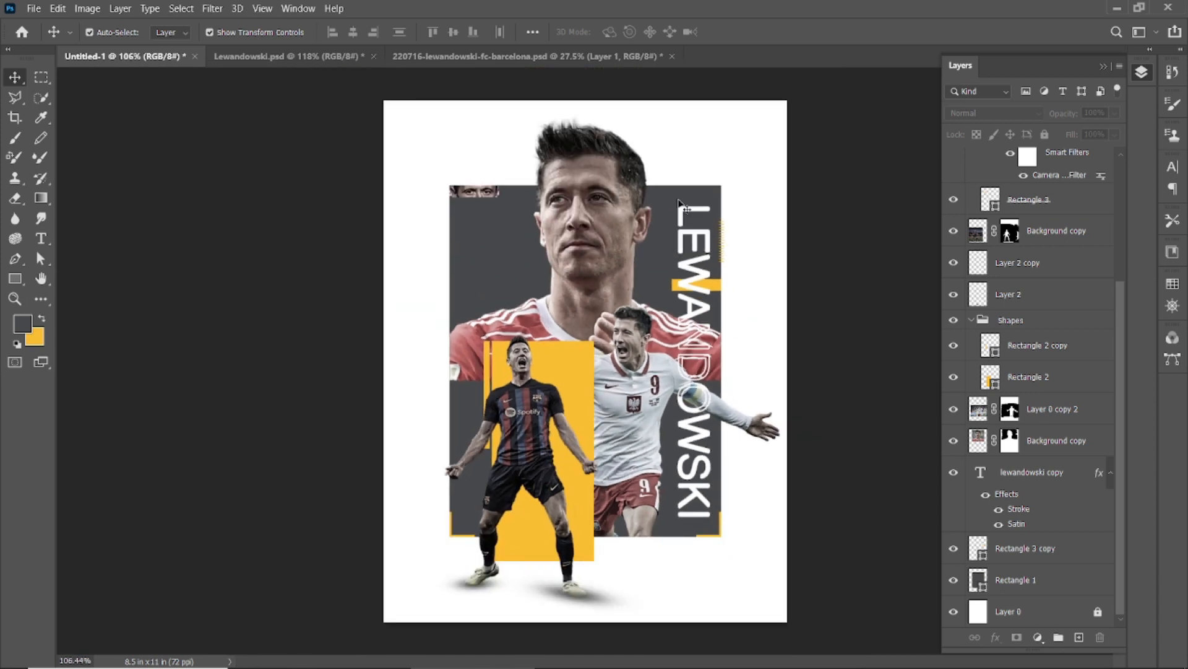
# - Set the type size to 12 pt on a trial Lorem Ipsum text above the dark rectangle and delete that trial text
pyautogui.click(40, 238)
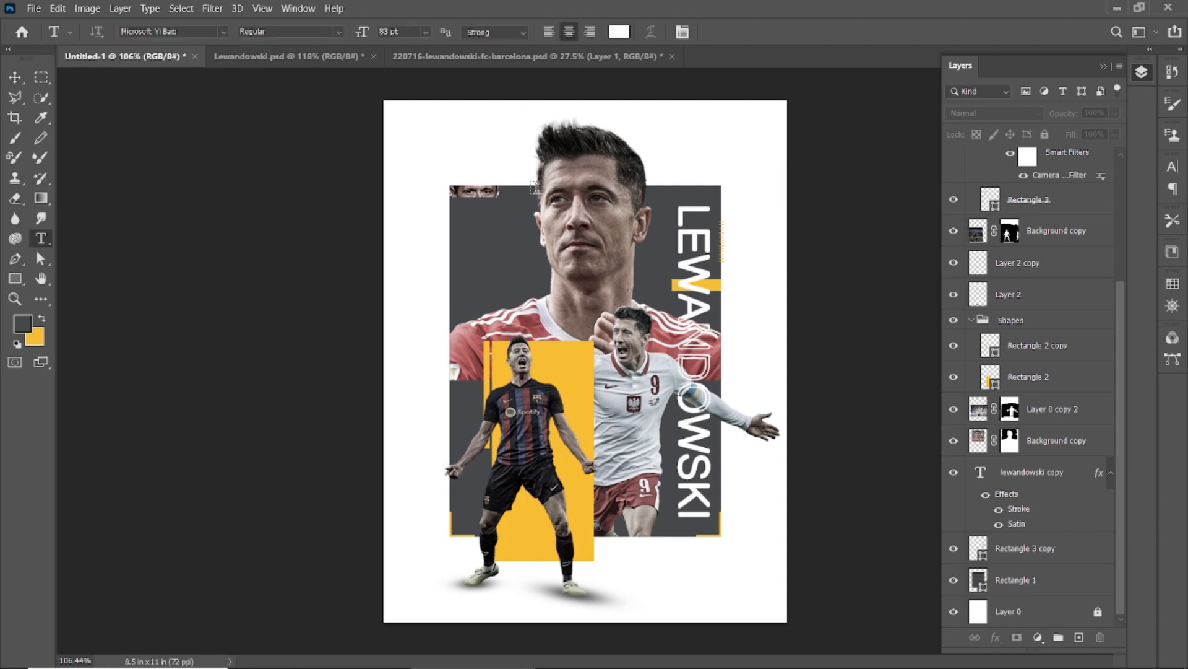
pyautogui.click(458, 167)
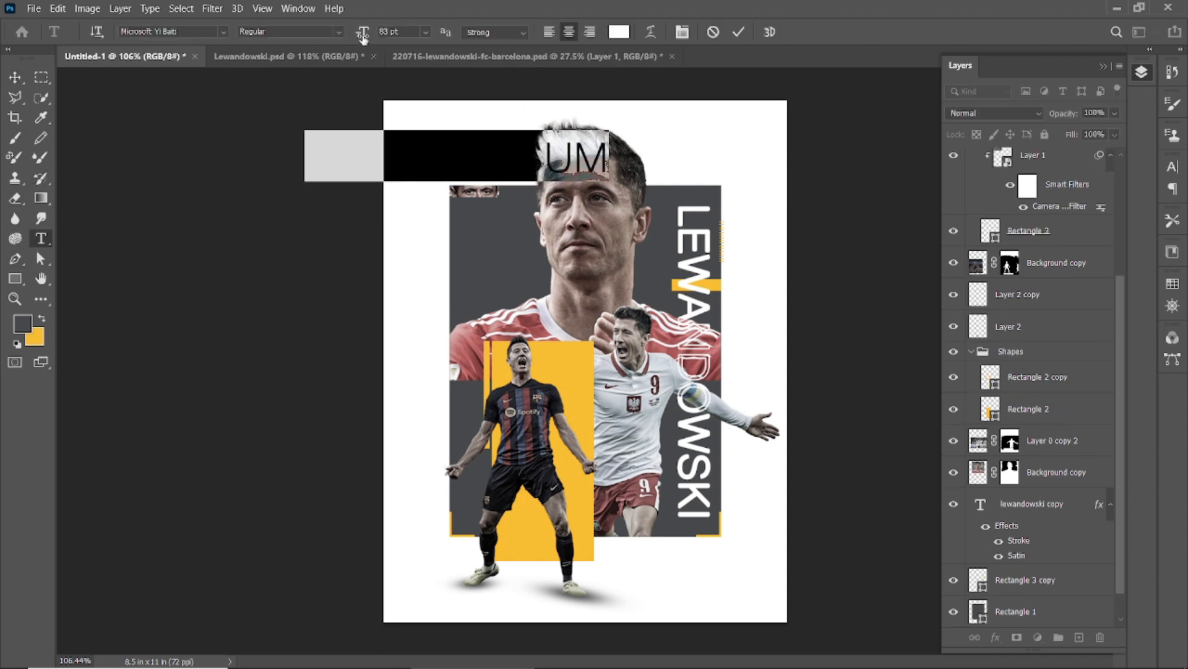
pyautogui.moveTo(362, 35); pyautogui.dragTo(303, 44)
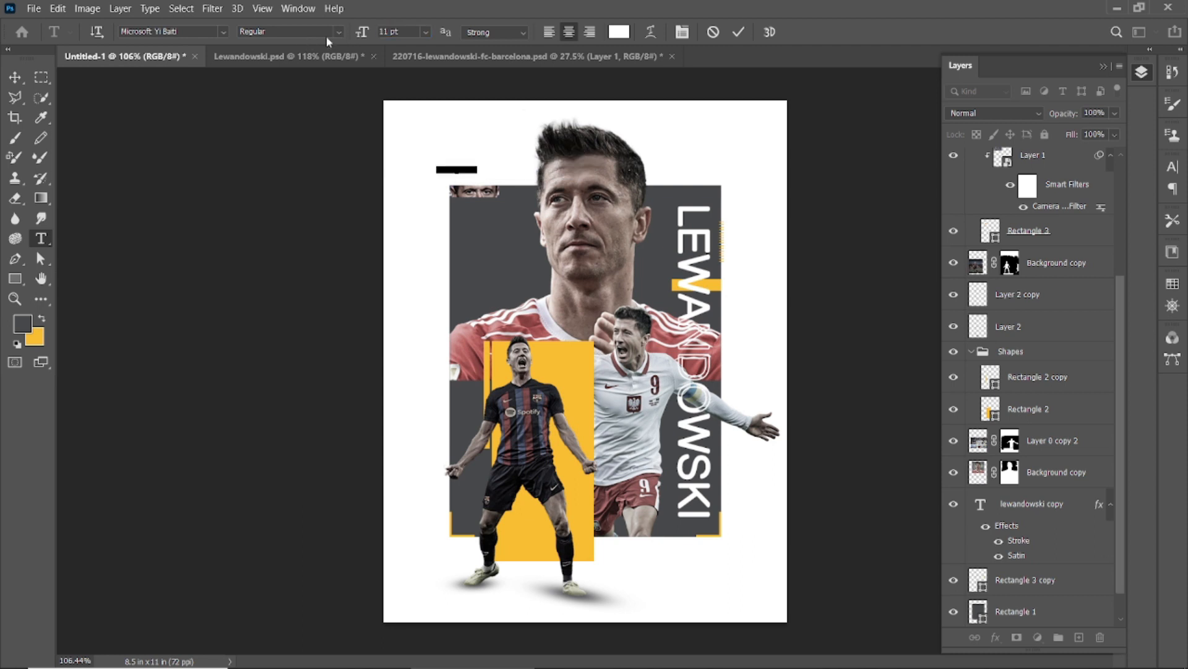
pyautogui.press('Return')
pyautogui.click(740, 32)
pyautogui.scroll(8, 464, 209)
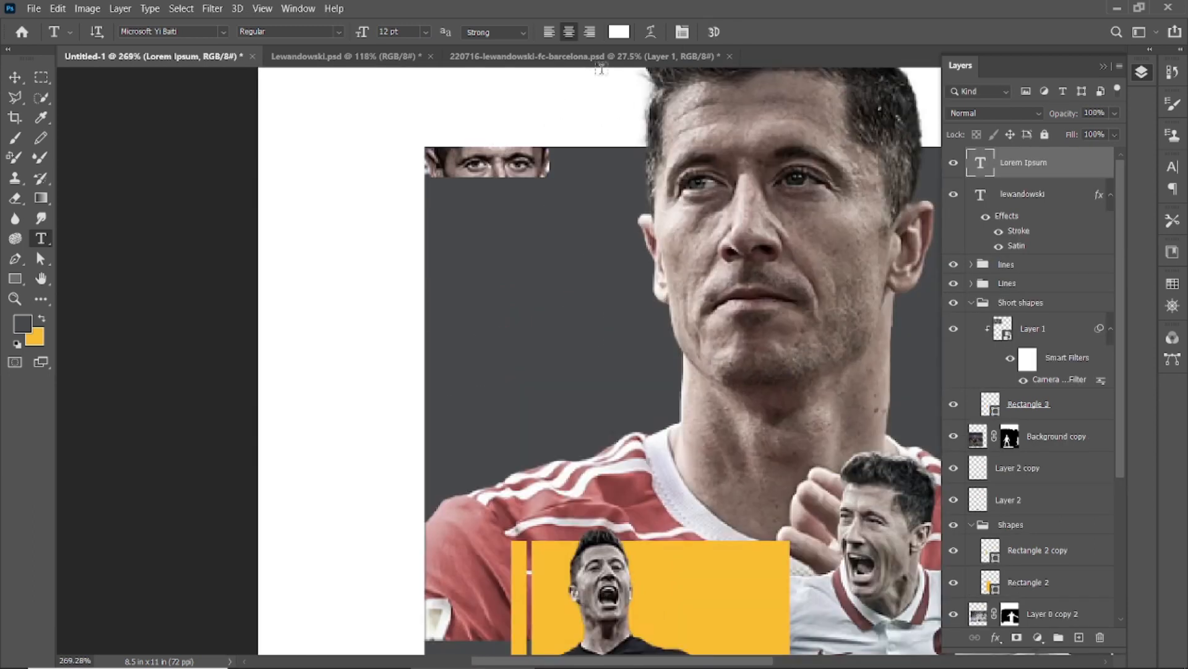
pyautogui.click(619, 33)
pyautogui.click(1159, 365)
pyautogui.scroll(-6, 581, 372)
pyautogui.press('Delete')
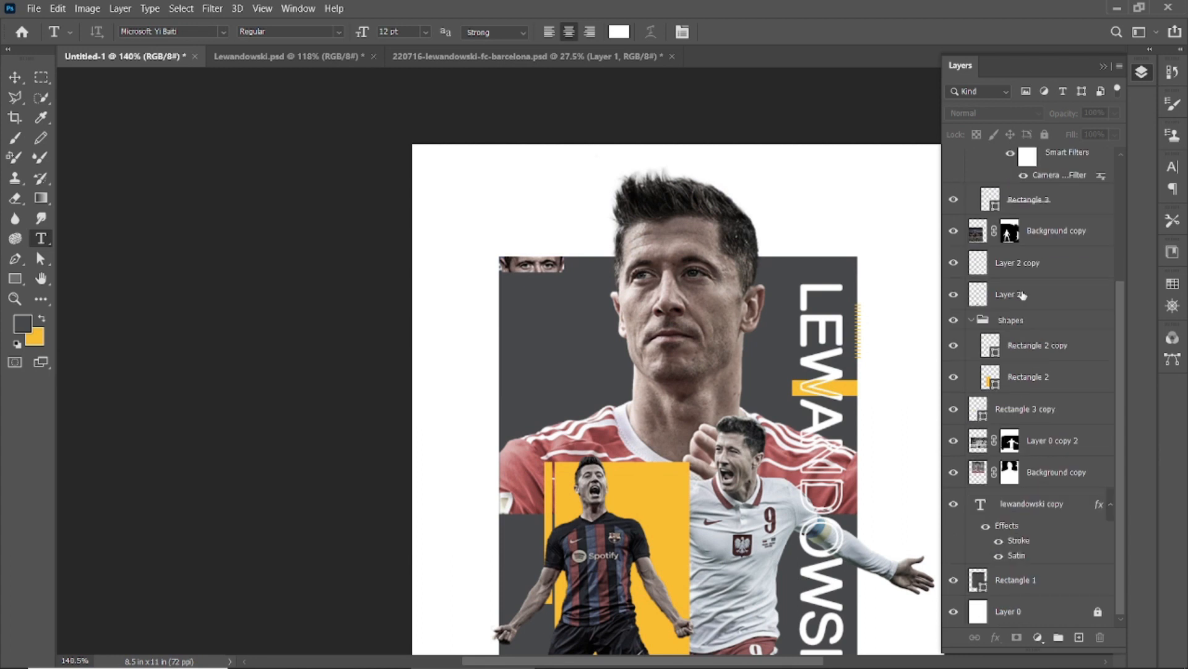
# - Begin a new text line in the white area above the dark rectangle's upper-left corner and set its colour to black (000000)
pyautogui.click(542, 210)
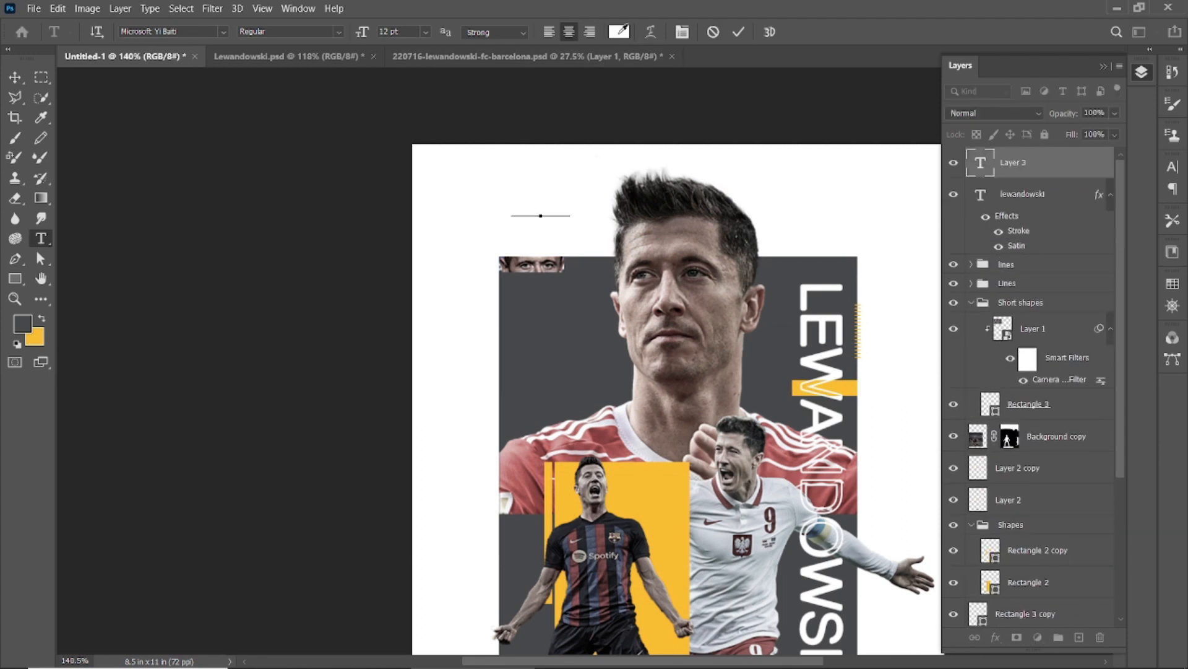
pyautogui.click(619, 31)
pyautogui.write('000000')
pyautogui.click(1116, 372)
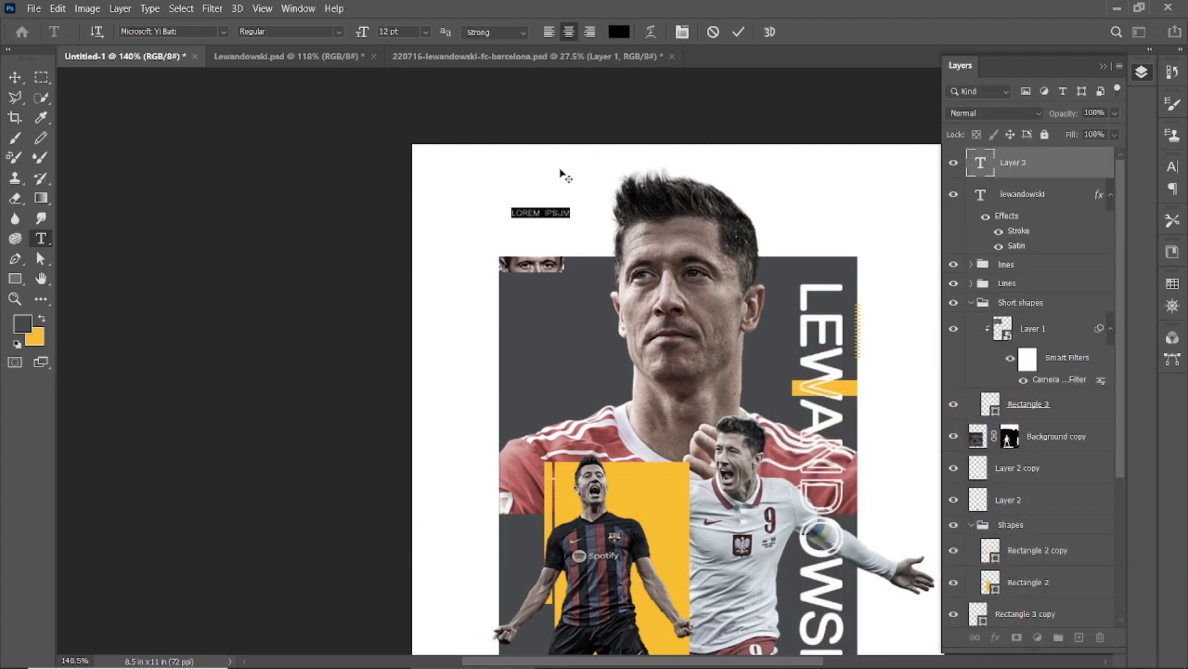
# - Replace the placeholder in the new text line with LEWANDOWSKI and commit the text
pyautogui.scroll(2, 527, 213)
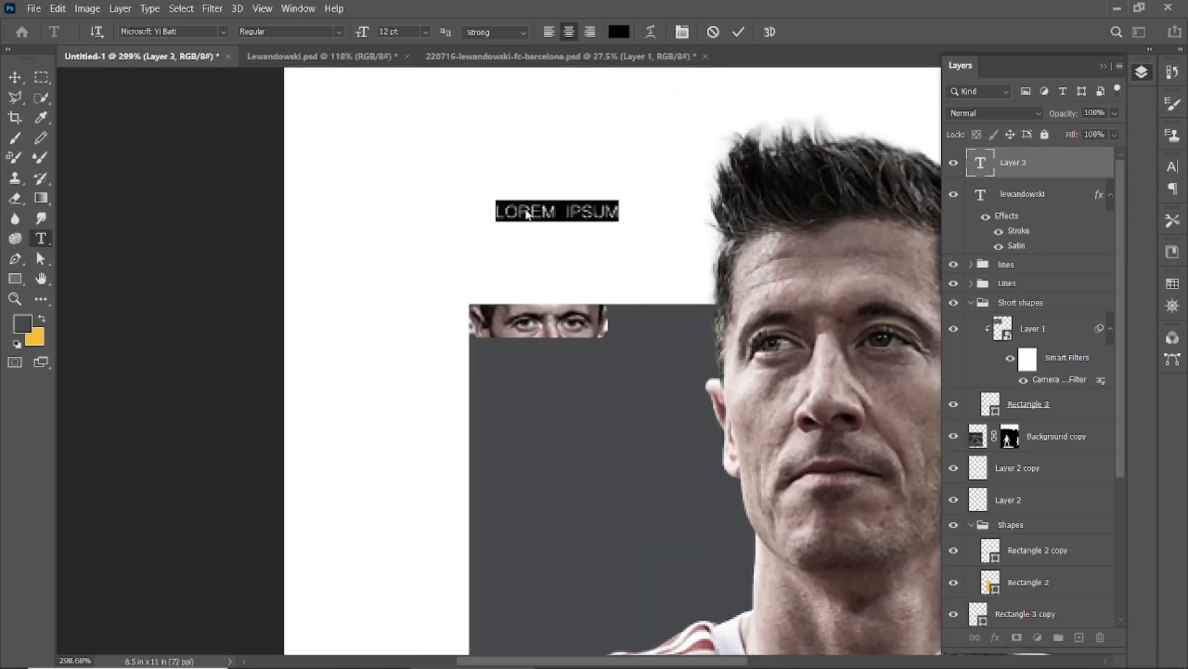
pyautogui.write('E')
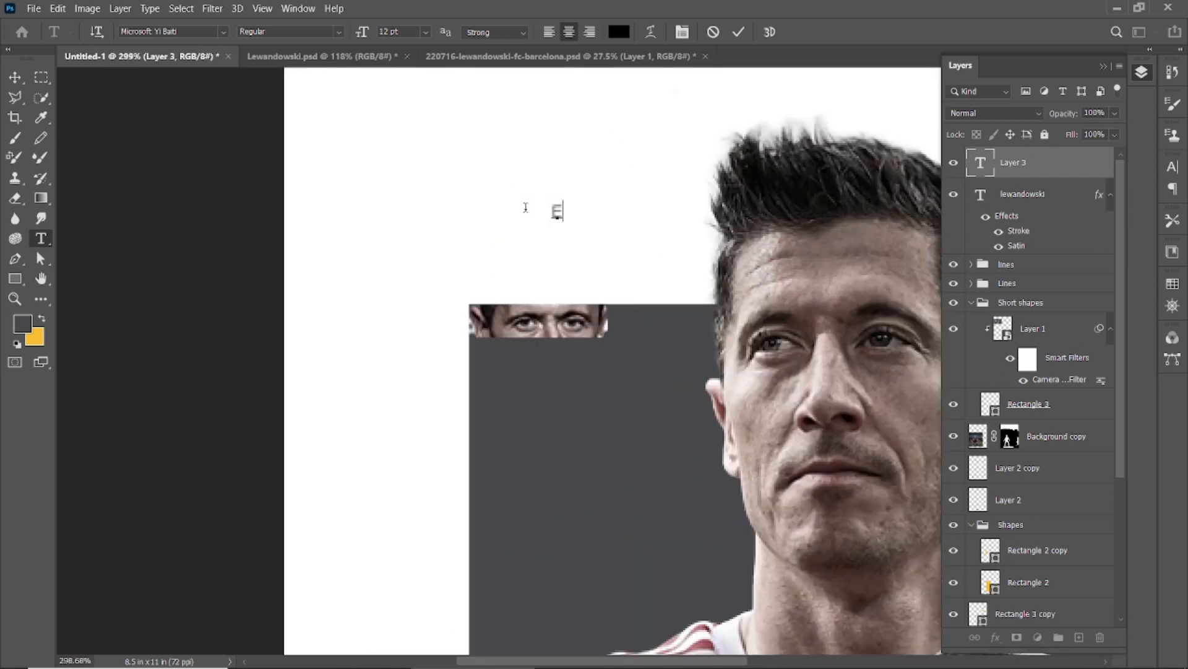
pyautogui.write('WANDO')
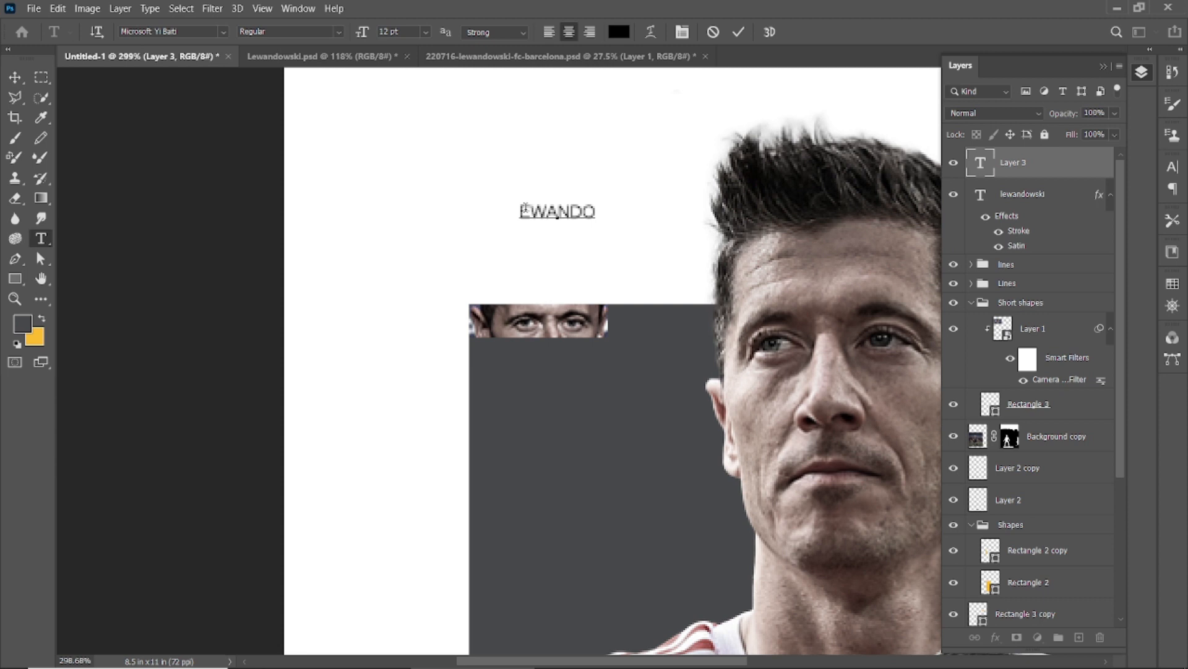
pyautogui.write('WSKI')
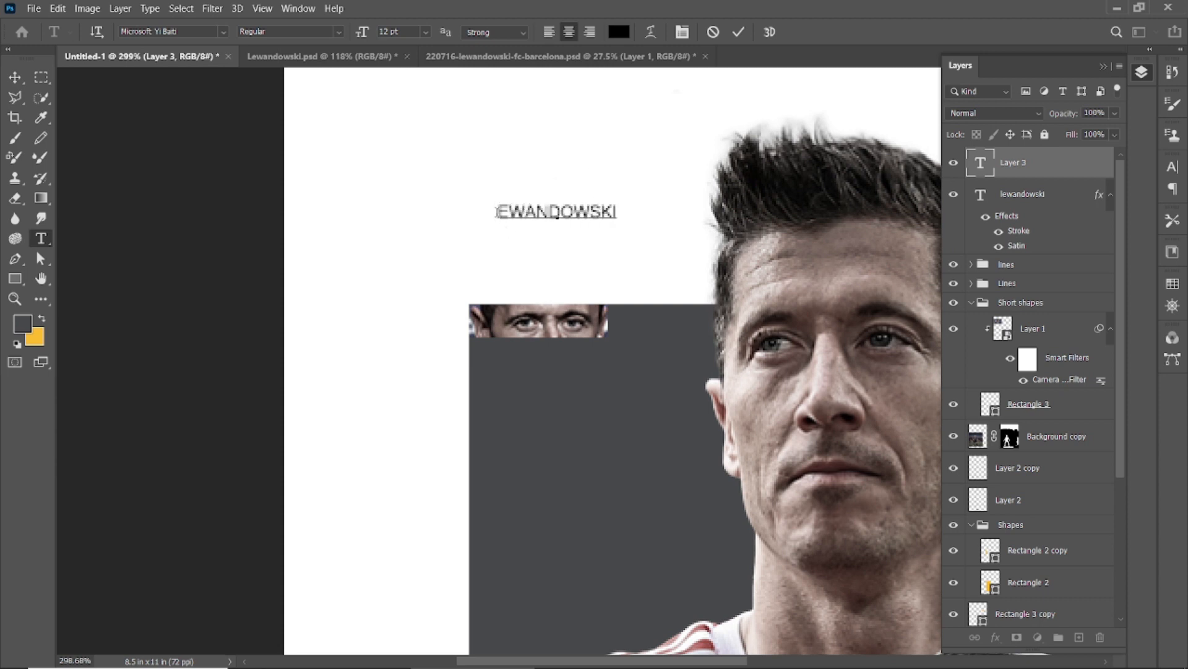
pyautogui.write('L')
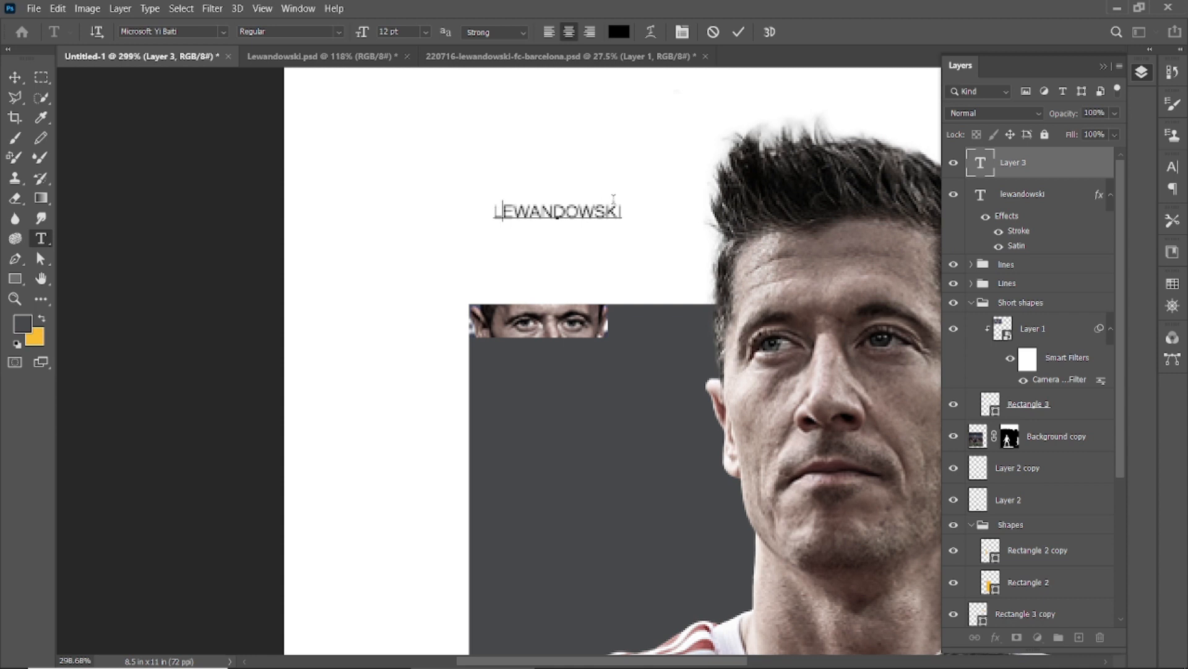
pyautogui.hotkey('ctrl', 'Return')
pyautogui.hotkey('ctrl', '0')
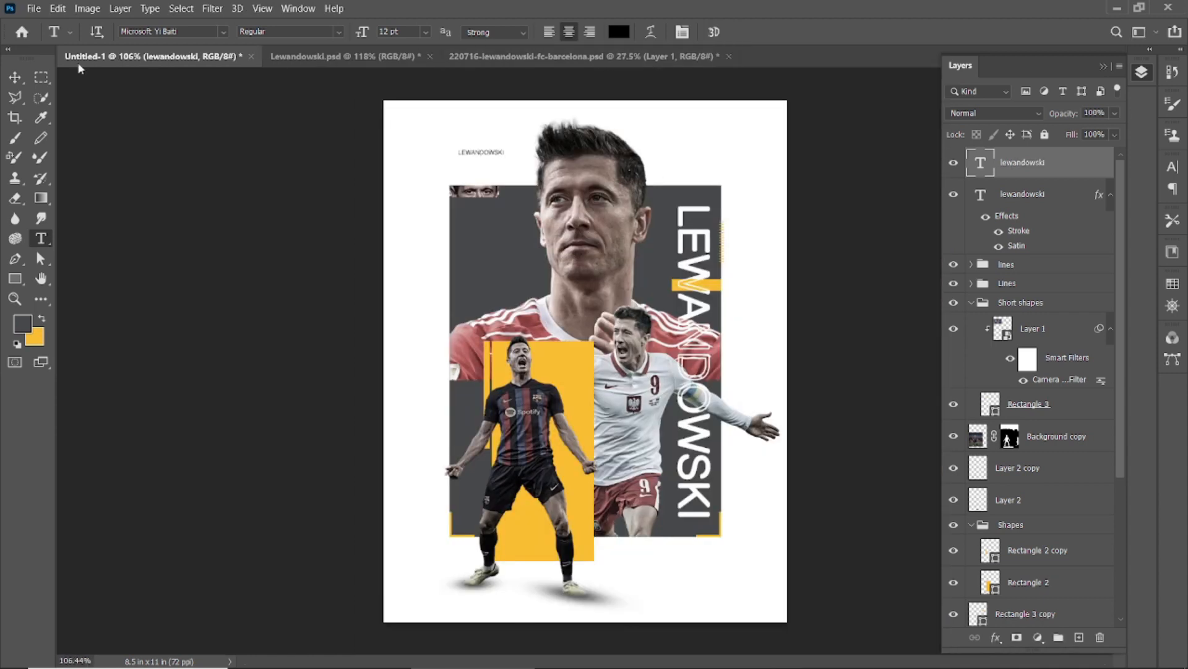
# - Place the small LEWANDOWSKI text just above the dark rectangle's upper-left corner, with its layer directly above Rectangle 2
pyautogui.press('v')
pyautogui.moveTo(469, 155); pyautogui.dragTo(574, 172)
pyautogui.scroll(3, 593, 176)
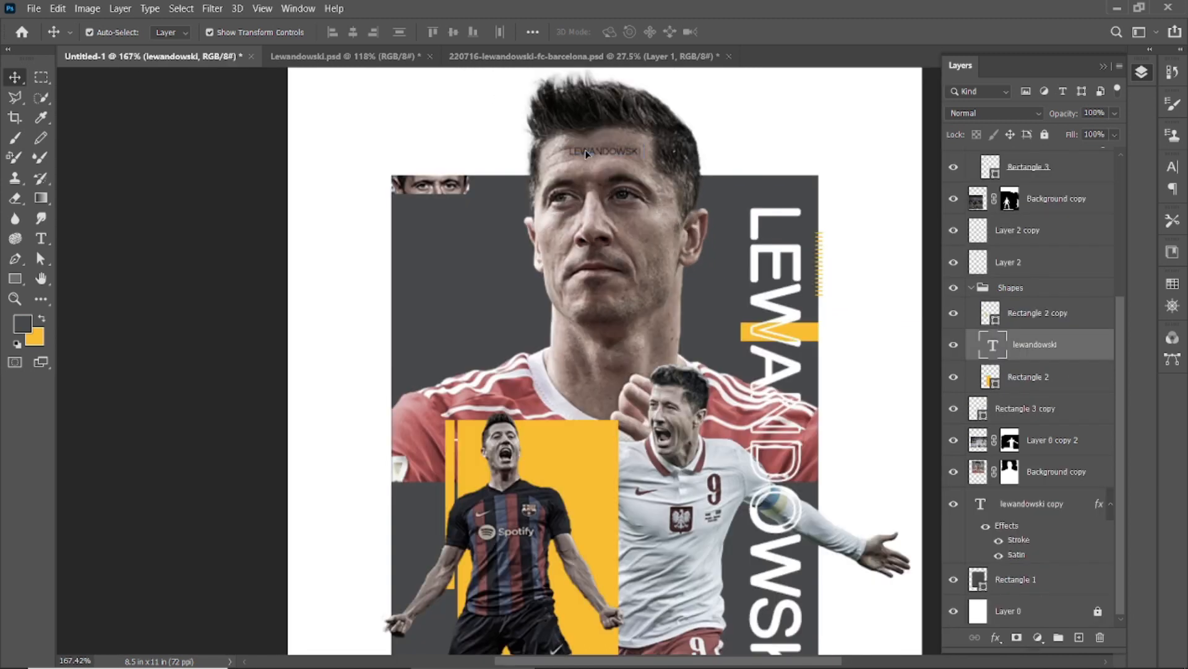
pyautogui.moveTo(585, 150); pyautogui.dragTo(443, 154)
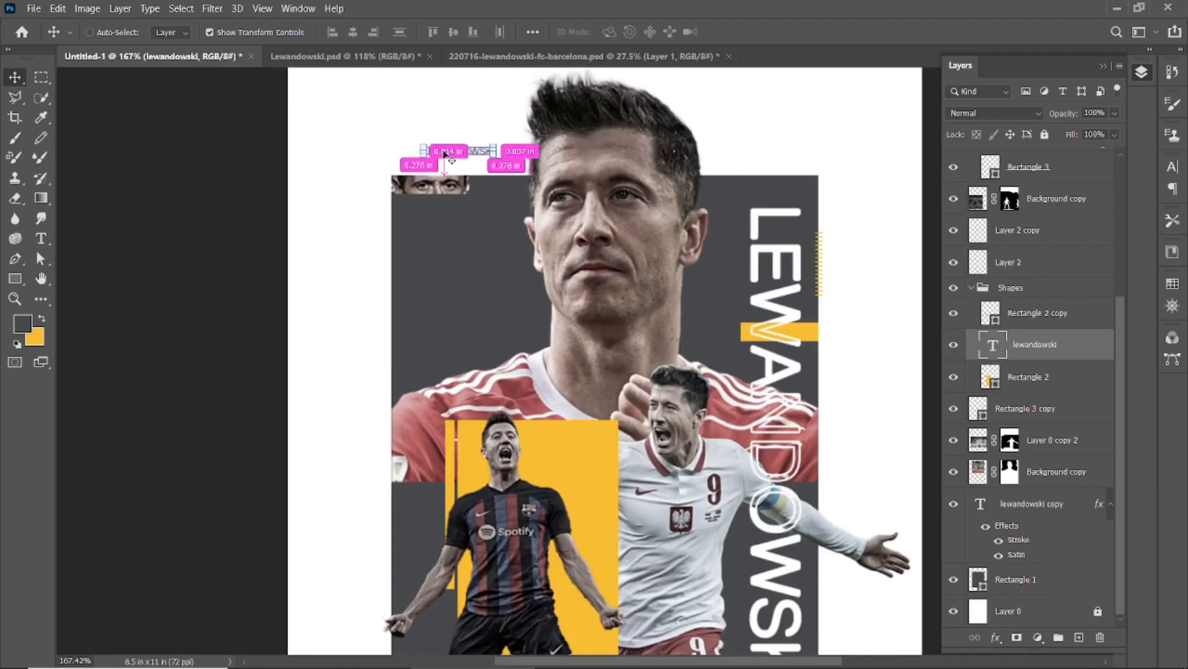
# - Open the character settings beside the poster and widen the small LEWANDOWSKI text's tracking to 2940
pyautogui.hotkey('ctrl', 't')
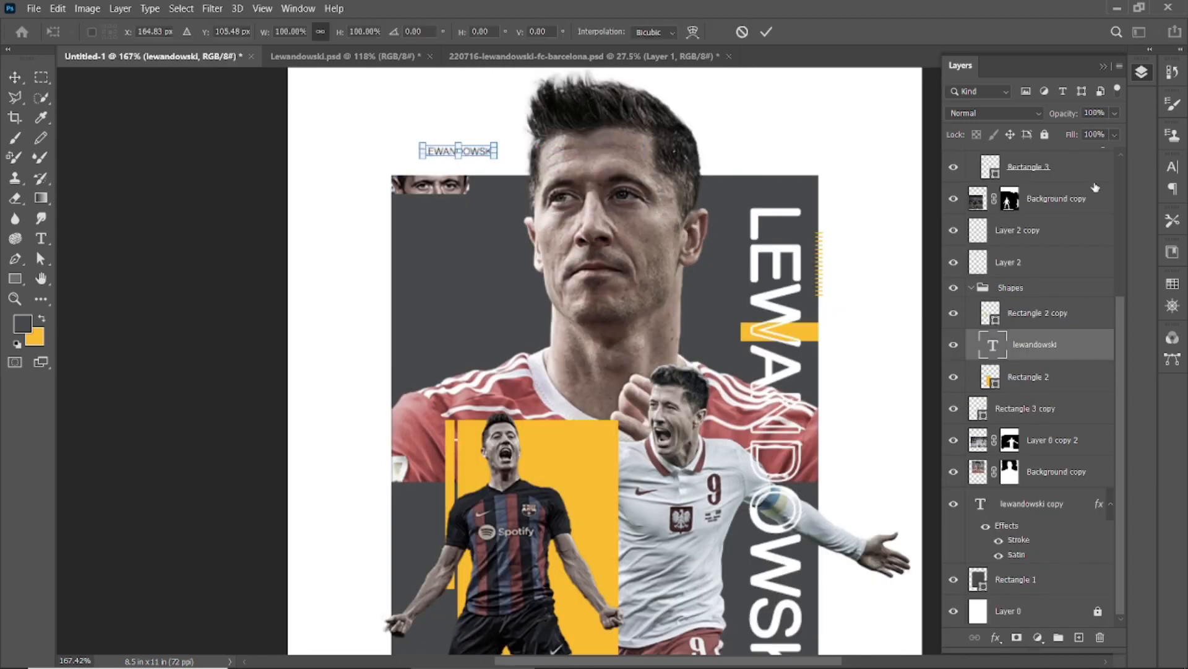
pyautogui.click(1173, 166)
pyautogui.moveTo(1070, 163); pyautogui.dragTo(260, 146)
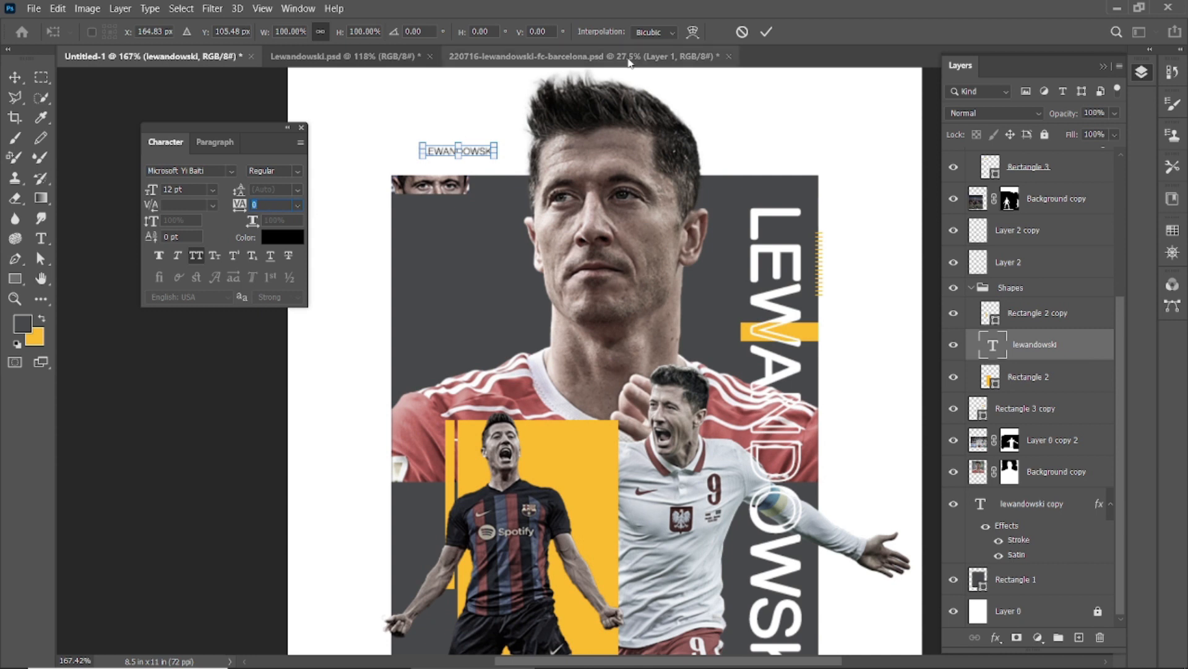
pyautogui.click(767, 32)
pyautogui.doubleClick(470, 150)
pyautogui.moveTo(239, 213); pyautogui.dragTo(349, 216)
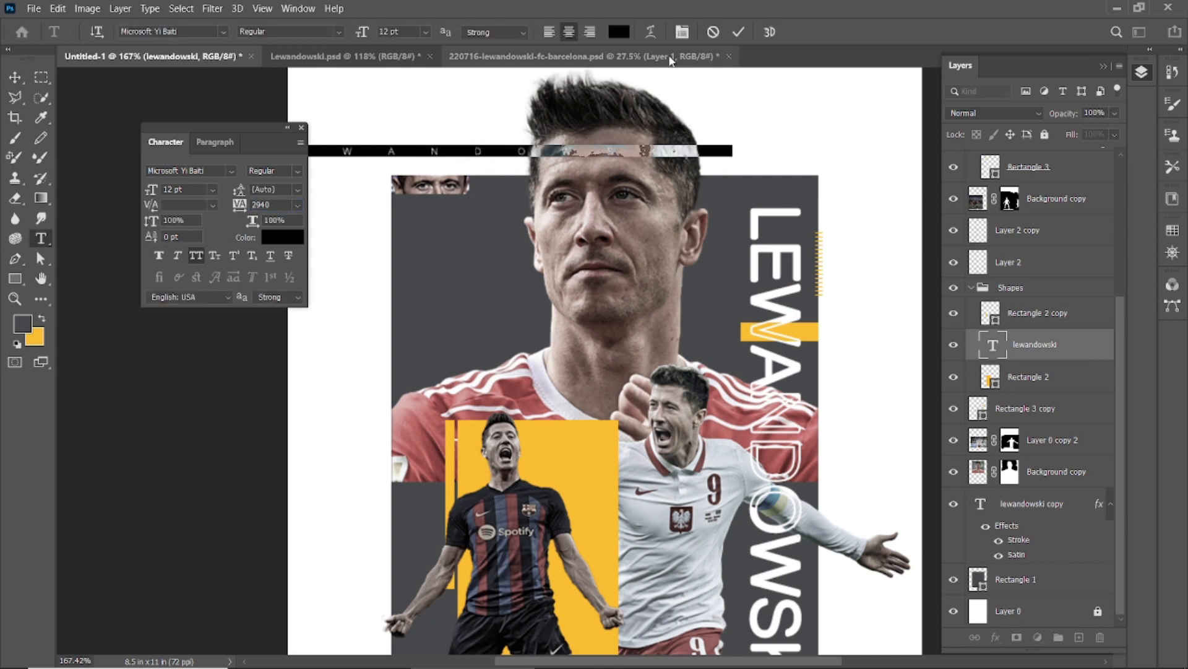
pyautogui.click(739, 31)
# - Centre the small LEWANDOWSKI text along the dark rectangle's upper edge and set its tracking to 2800
pyautogui.moveTo(519, 152); pyautogui.dragTo(647, 162)
pyautogui.click(259, 205)
pyautogui.write('16')
pyautogui.write('00')
pyautogui.press('Return')
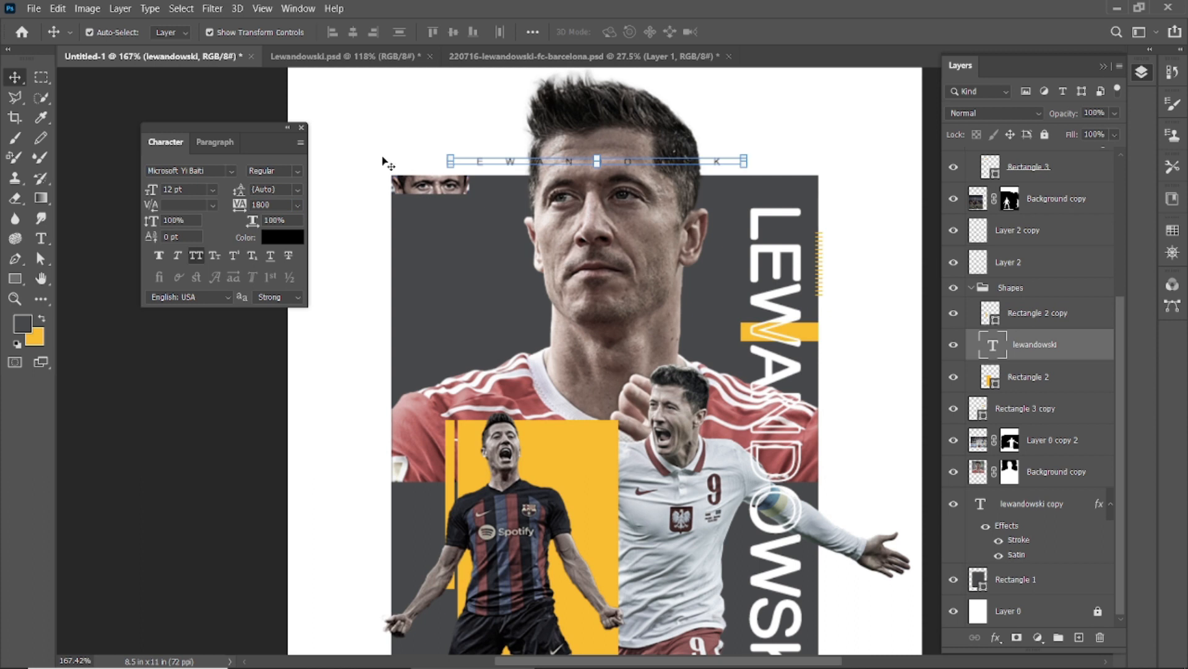
pyautogui.click(260, 205)
pyautogui.write('2800')
pyautogui.press('Return')
pyautogui.click(406, 111)
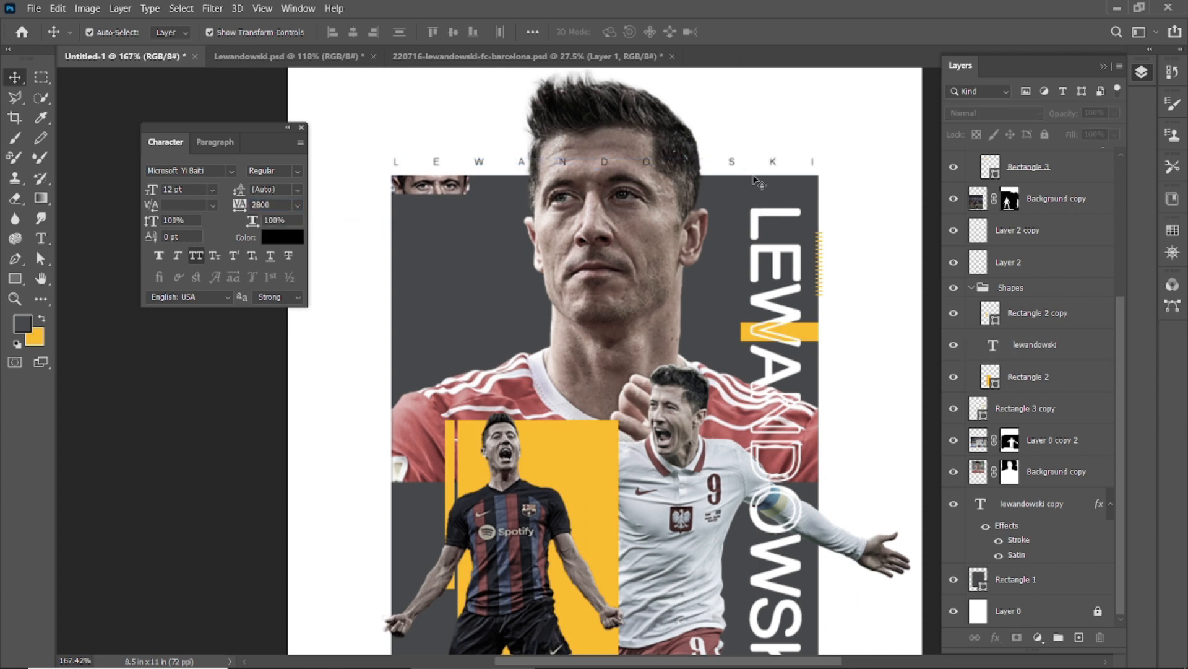
# - Move the small LEWANDOWSKI text layer behind the players, directly above Rectangle 1, and close the character settings
pyautogui.click(1054, 351)
pyautogui.moveTo(1053, 349); pyautogui.dragTo(1050, 546)
pyautogui.click(902, 203)
pyautogui.click(301, 128)
pyautogui.hotkey('ctrl', '0')
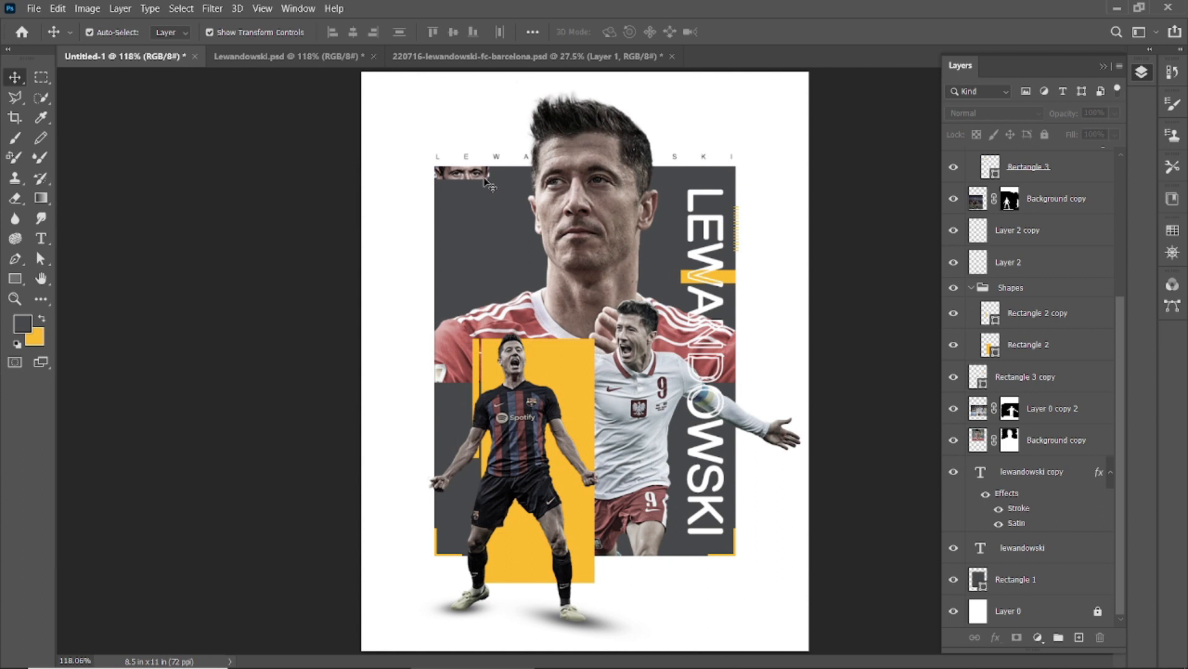
pyautogui.scroll(-1, 656, 237)
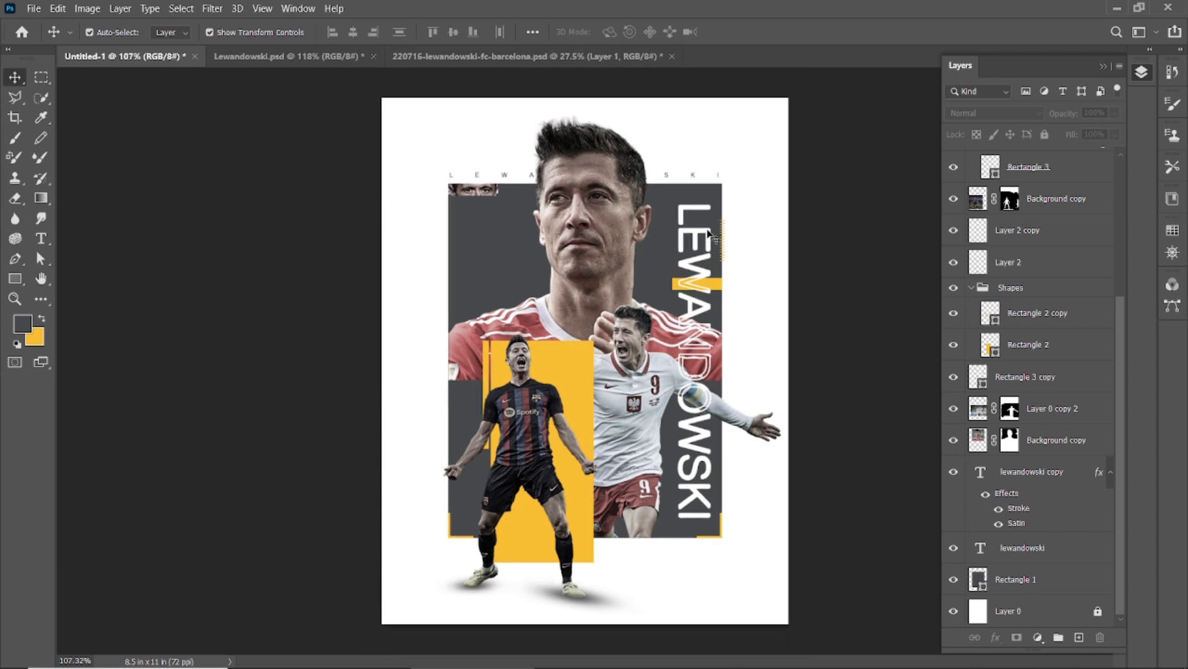
# - Try moving the top vertical LEWANDOWSKI outline text away from its copy and undo both moves
pyautogui.click(698, 244)
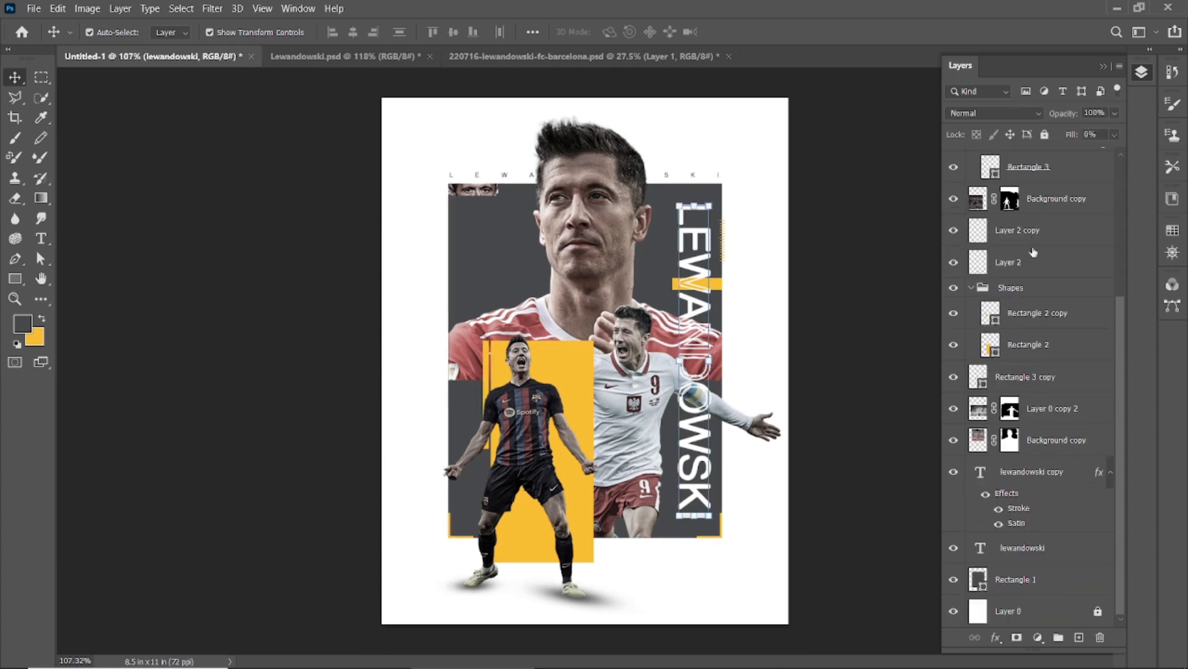
pyautogui.scroll(5, 1024, 476)
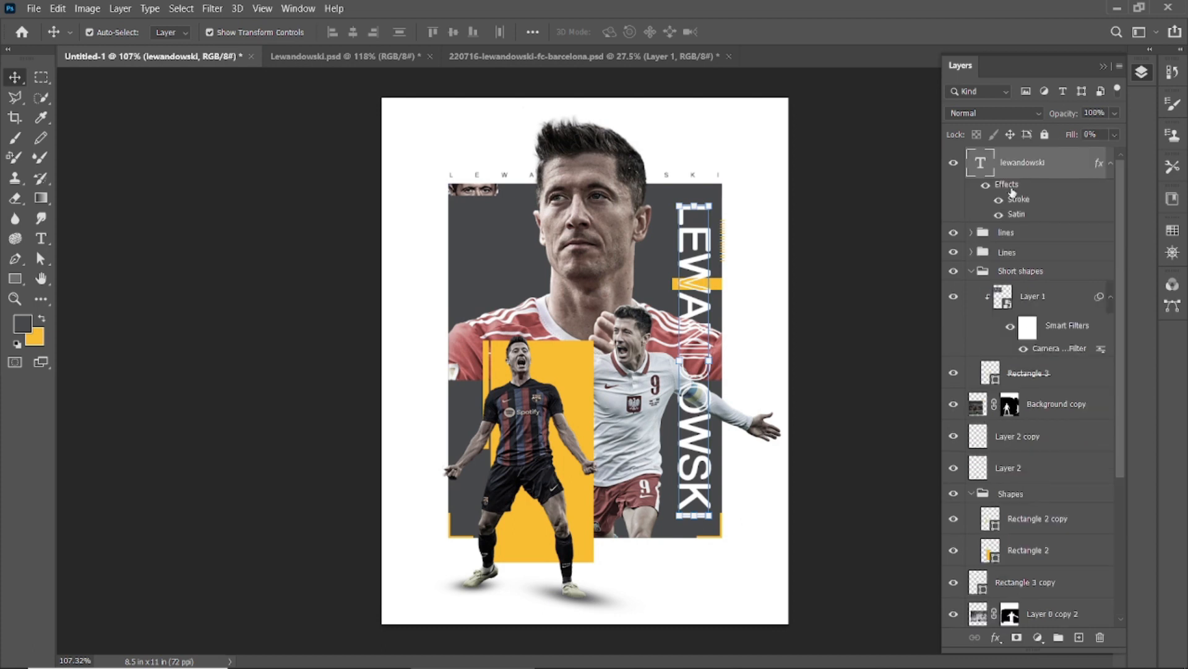
pyautogui.moveTo(690, 286); pyautogui.dragTo(619, 336)
pyautogui.hotkey('ctrl', 'z')
pyautogui.moveTo(694, 284); pyautogui.dragTo(592, 378)
pyautogui.hotkey('ctrl', 'z')
# - Add a new layer above everything and fill it with the dark grey foreground colour
pyautogui.click(840, 237)
pyautogui.click(1079, 634)
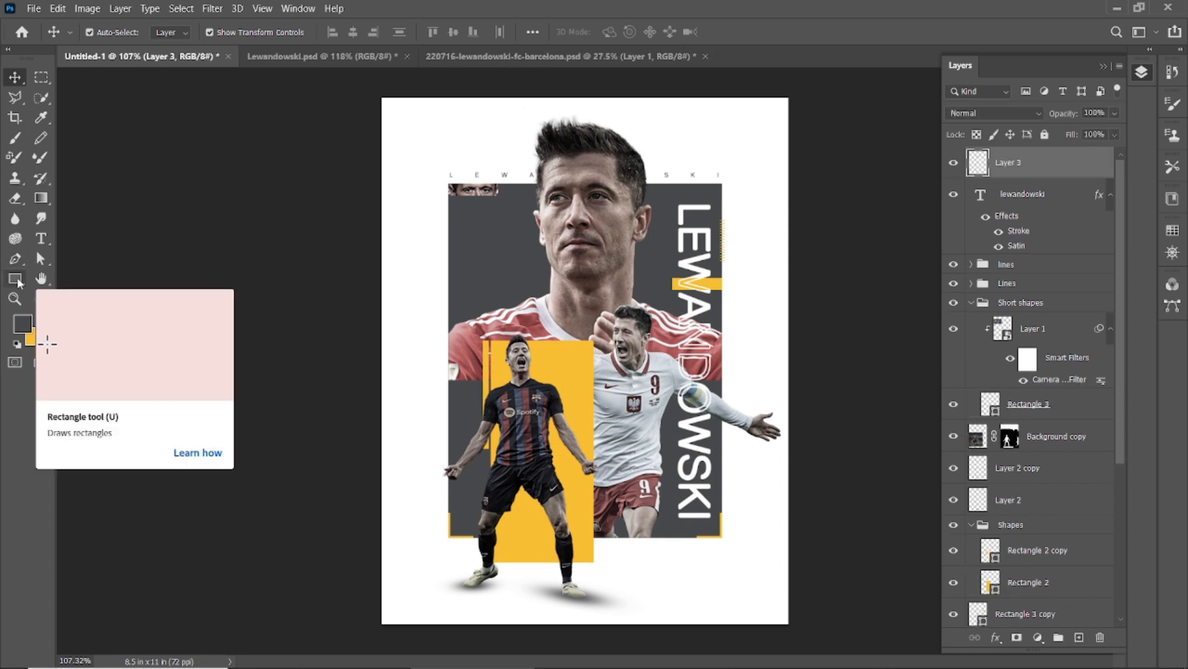
pyautogui.hotkey('alt', 'BackSpace')
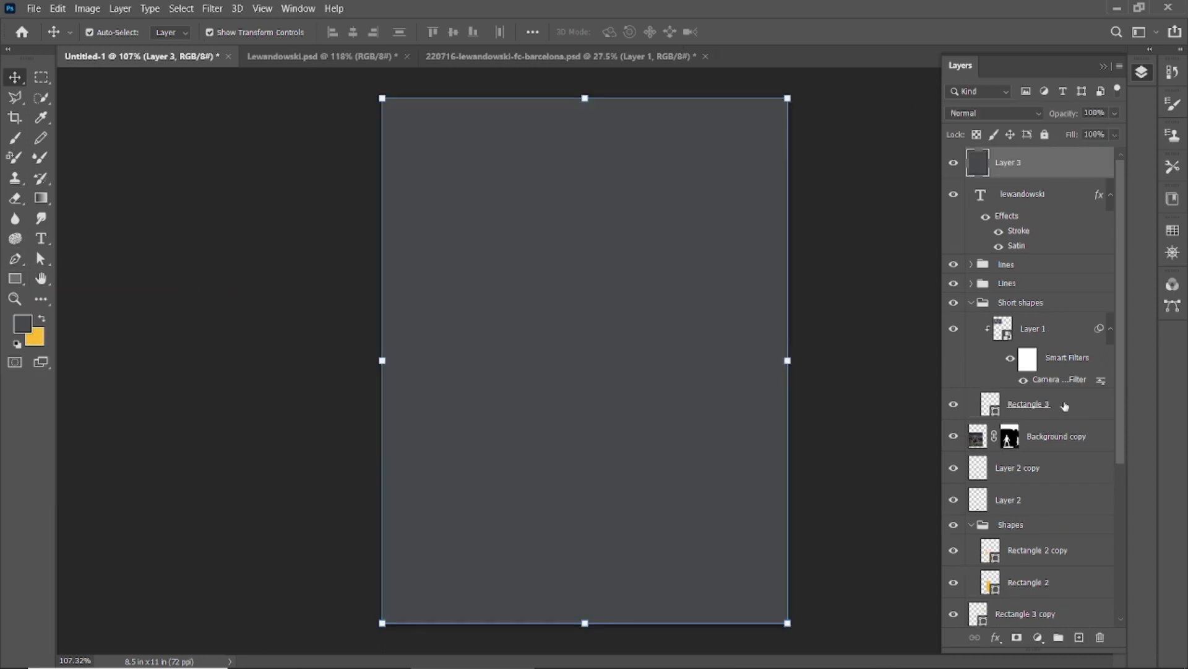
# - Add a mask to Layer 3 and draw a vertical gradient so the grey fades out towards the poster's upper edge
pyautogui.click(1017, 637)
pyautogui.click(41, 197)
pyautogui.moveTo(599, 91); pyautogui.dragTo(611, 625)
pyautogui.moveTo(584, 91); pyautogui.dragTo(586, 626)
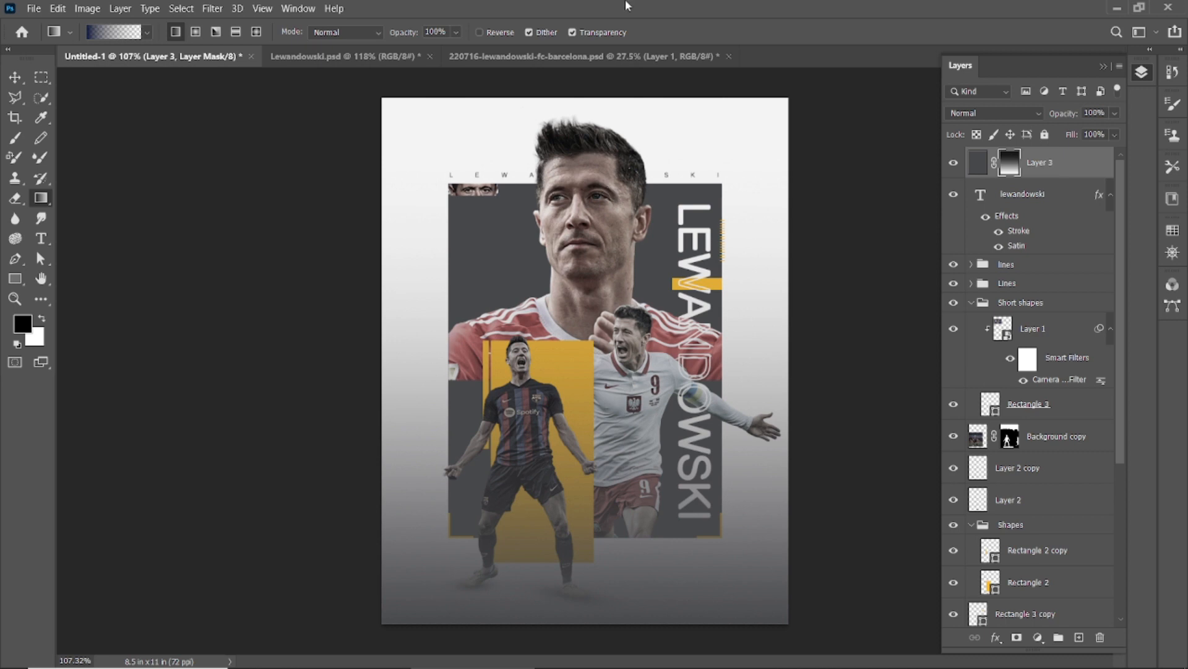
pyautogui.moveTo(586, 103); pyautogui.dragTo(584, 626)
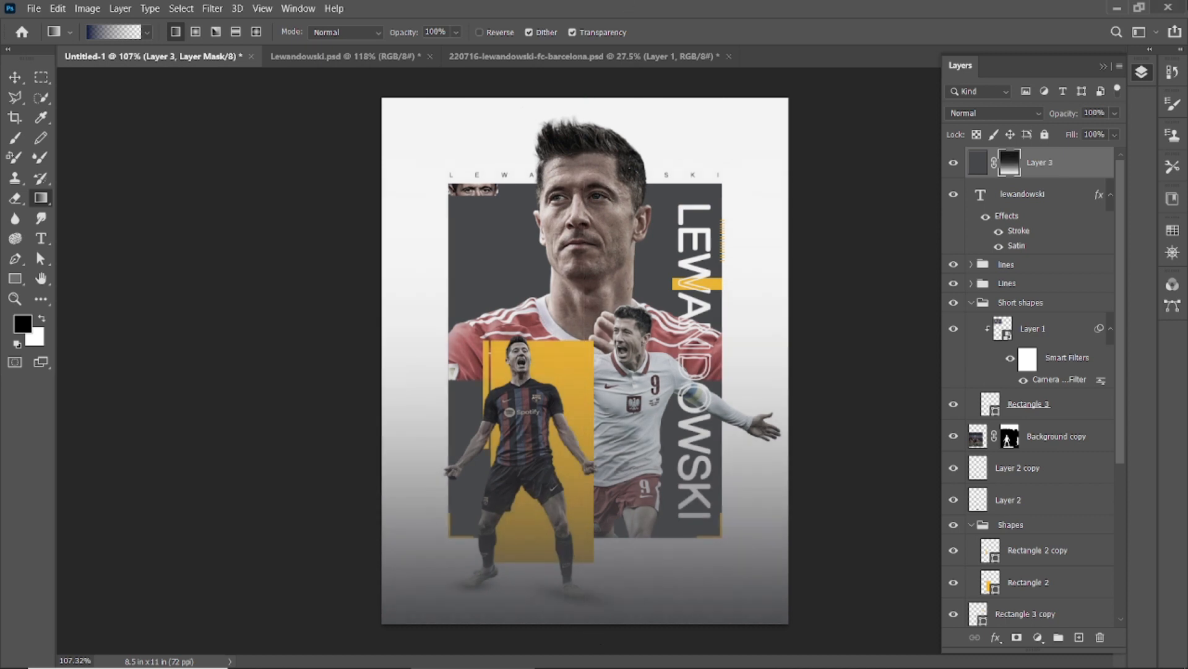
# - Move the masked Layer 3 down the stack, directly above Rectangle 1
pyautogui.press('v')
pyautogui.moveTo(1040, 162); pyautogui.dragTo(1003, 566)
pyautogui.scroll(-5, 996, 469)
pyautogui.moveTo(1064, 317); pyautogui.dragTo(1066, 572)
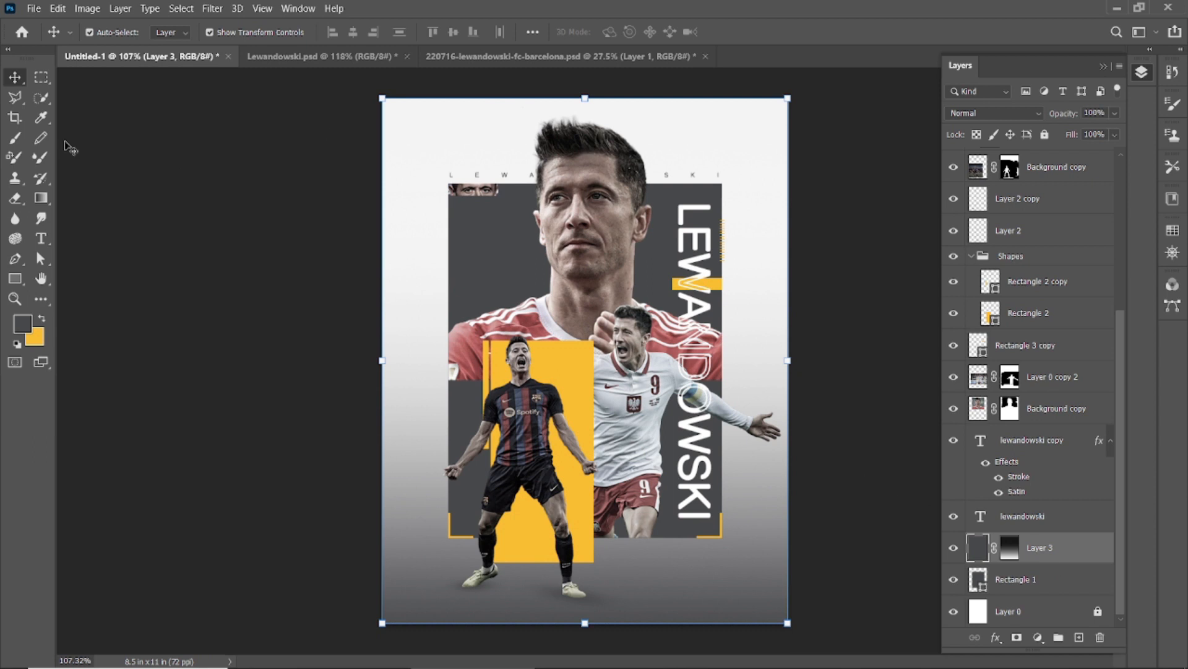
# - Try redrawing the vertical gradient on Layer 3's mask, and return Layer 3 to the top of the stack
pyautogui.click(1020, 548)
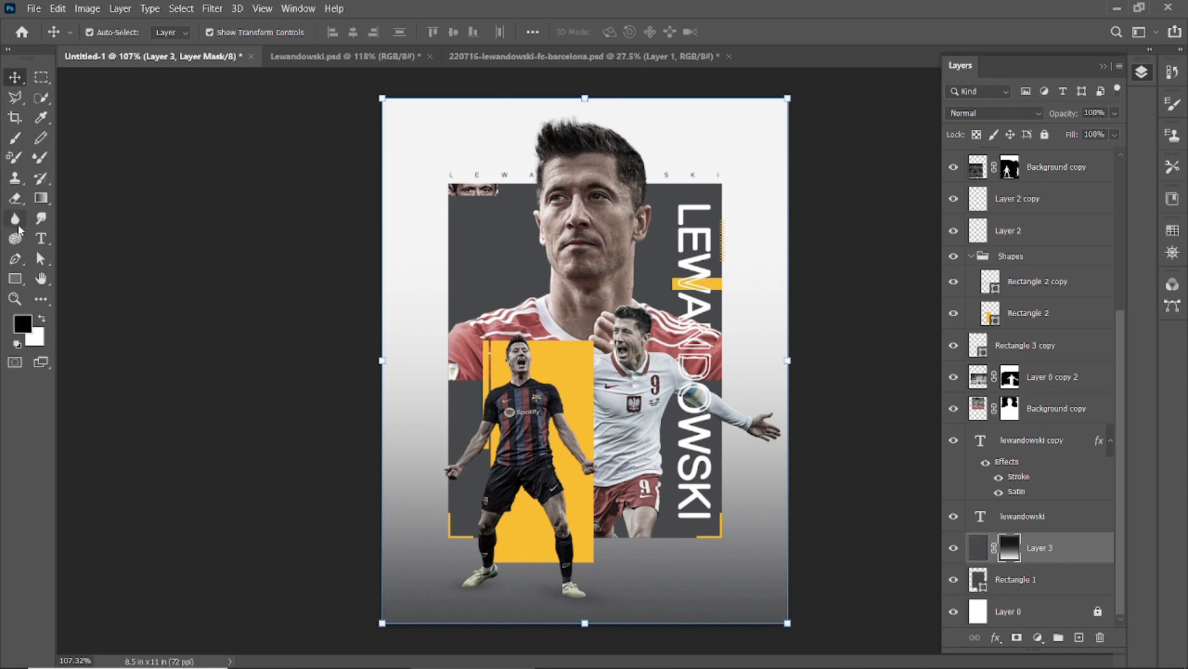
pyautogui.press('g')
pyautogui.moveTo(632, 91); pyautogui.dragTo(640, 621)
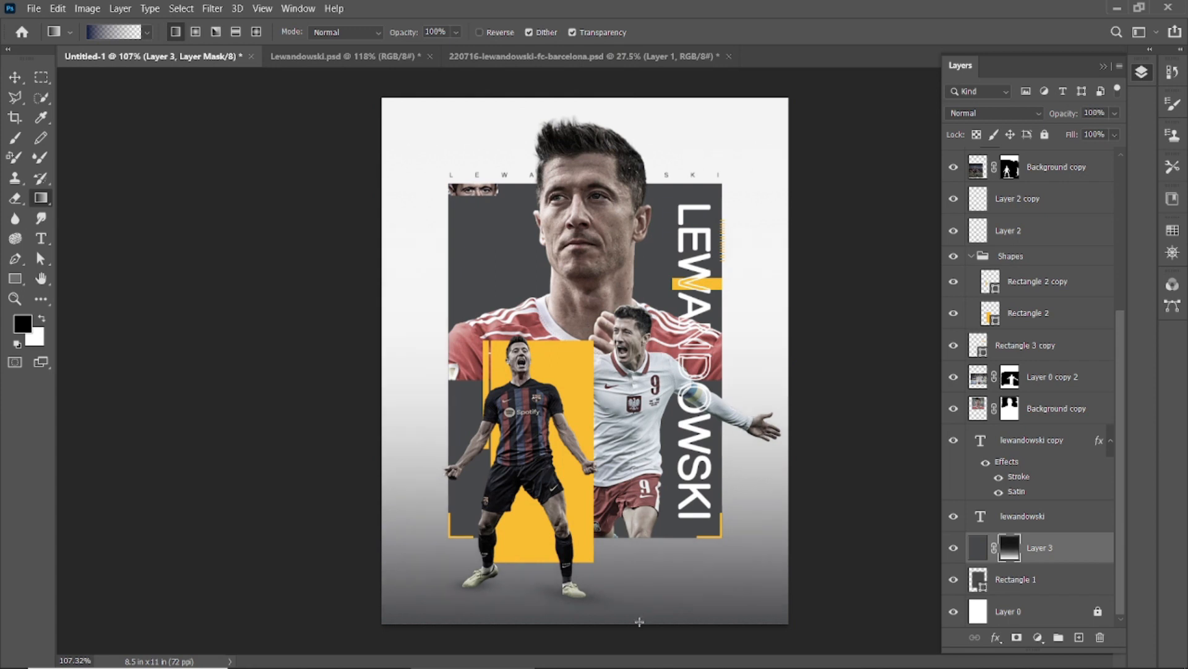
pyautogui.moveTo(619, 84); pyautogui.dragTo(621, 616)
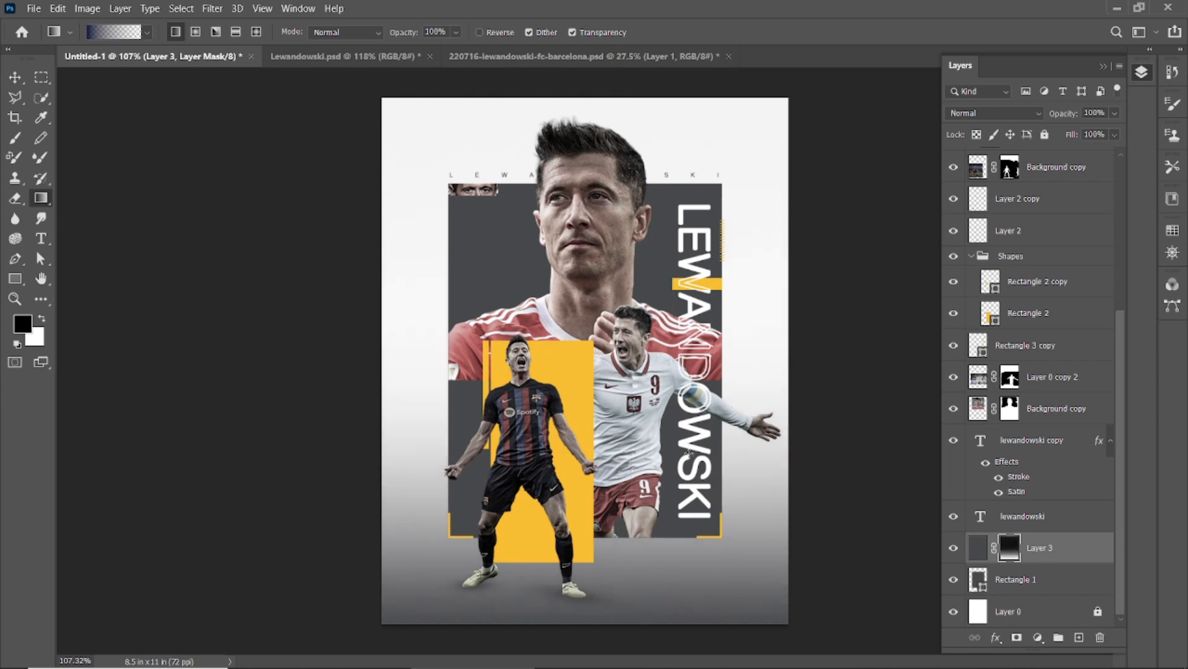
pyautogui.moveTo(665, 159); pyautogui.dragTo(661, 585)
pyautogui.hotkey('ctrl', 'shift', ']')
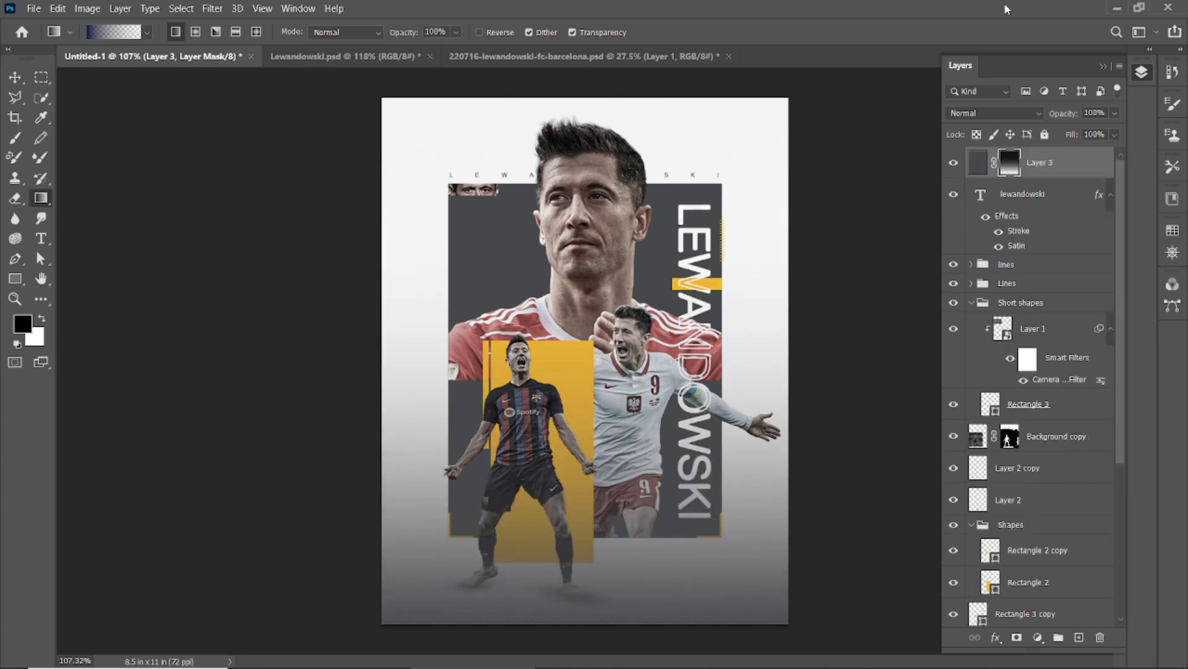
# - Place Layer 3 between the small lewandowski text layer and Rectangle 1
pyautogui.moveTo(1064, 163)
pyautogui.mouseDown()
pyautogui.moveTo(1022, 595)
pyautogui.moveTo(1032, 491)
pyautogui.mouseUp()
pyautogui.moveTo(1069, 348)
pyautogui.mouseDown()
pyautogui.moveTo(1060, 565)
pyautogui.moveTo(1053, 551)
pyautogui.mouseUp()
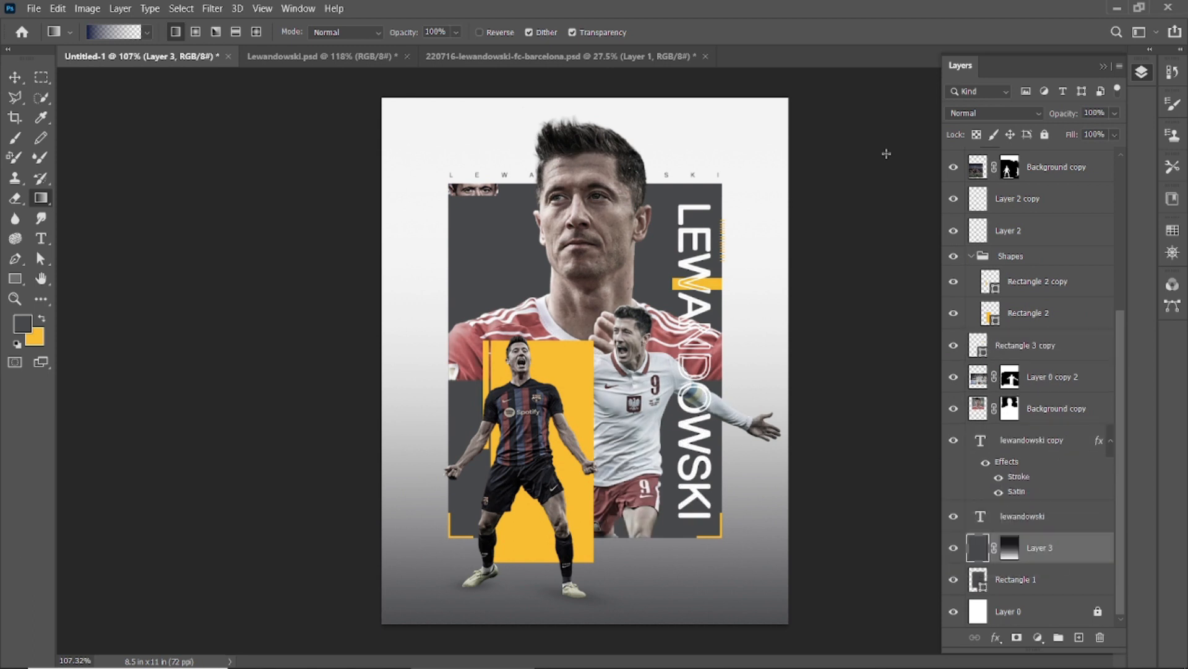
pyautogui.press('v')
pyautogui.click(207, 200)
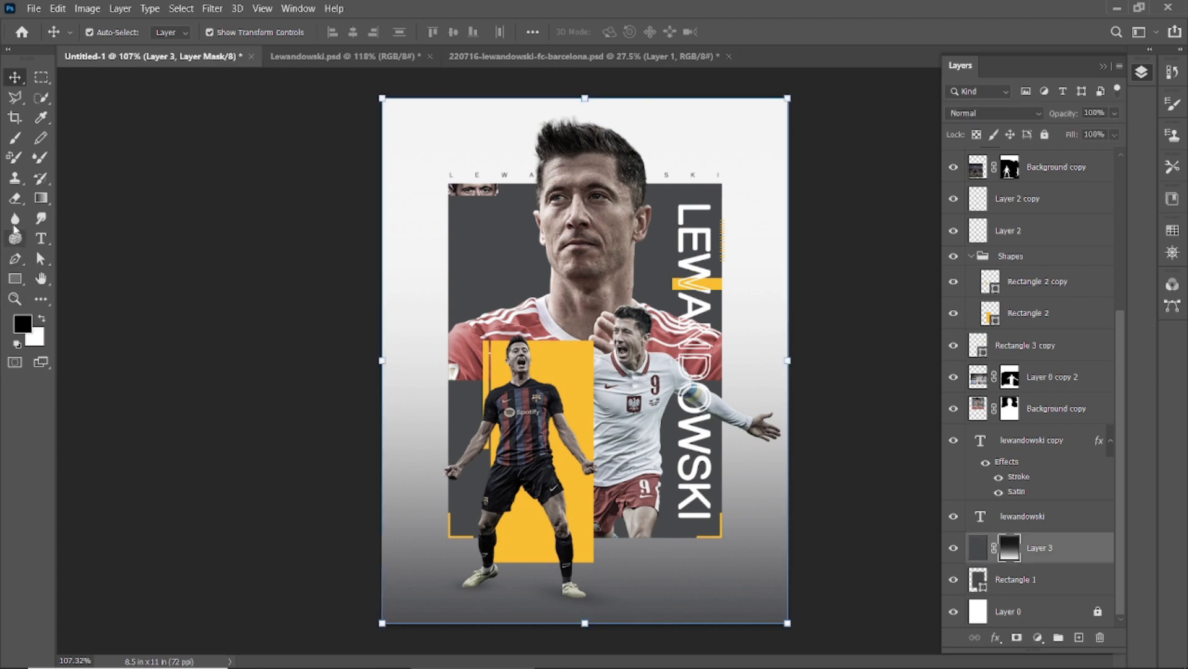
# - Redraw the gradient on Layer 3's mask from the poster's upper to its lower edge and deselect the layer
pyautogui.click(41, 200)
pyautogui.moveTo(608, 104); pyautogui.dragTo(611, 606)
pyautogui.click(16, 77)
pyautogui.click(165, 242)
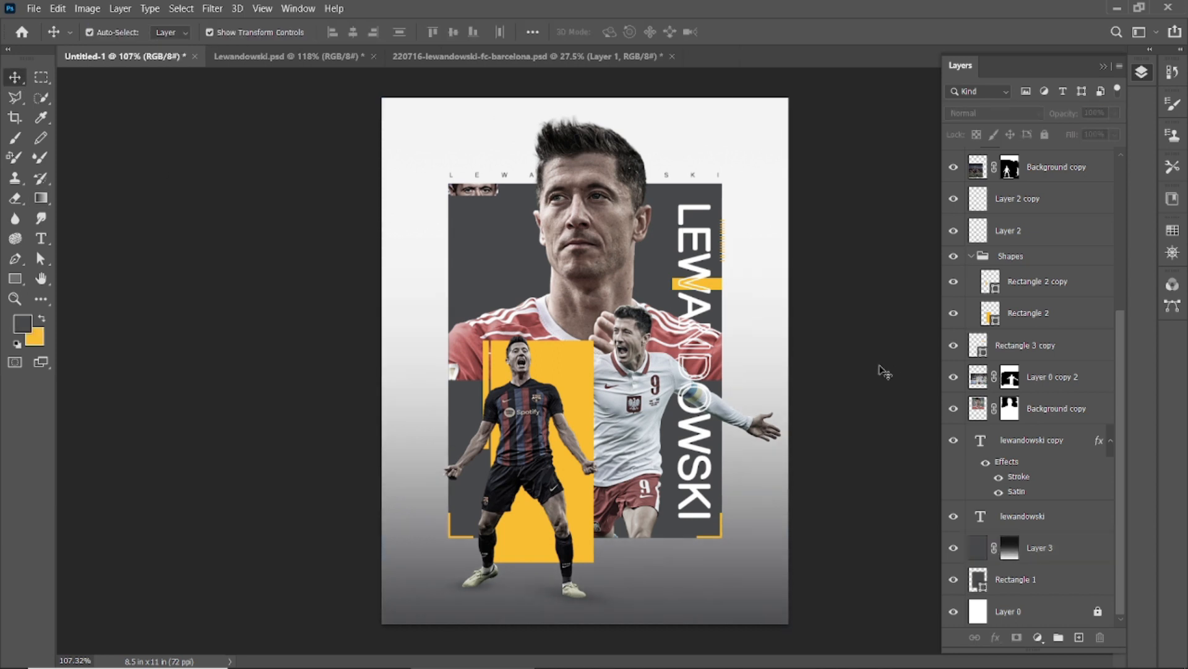
# - Duplicate the vertical LEWANDOWSKI outline text, rotate it horizontal, and fit it across the poster's lower edge at 127.62% scale
pyautogui.moveTo(696, 354); pyautogui.dragTo(591, 438)
pyautogui.moveTo(614, 608); pyautogui.dragTo(774, 403)
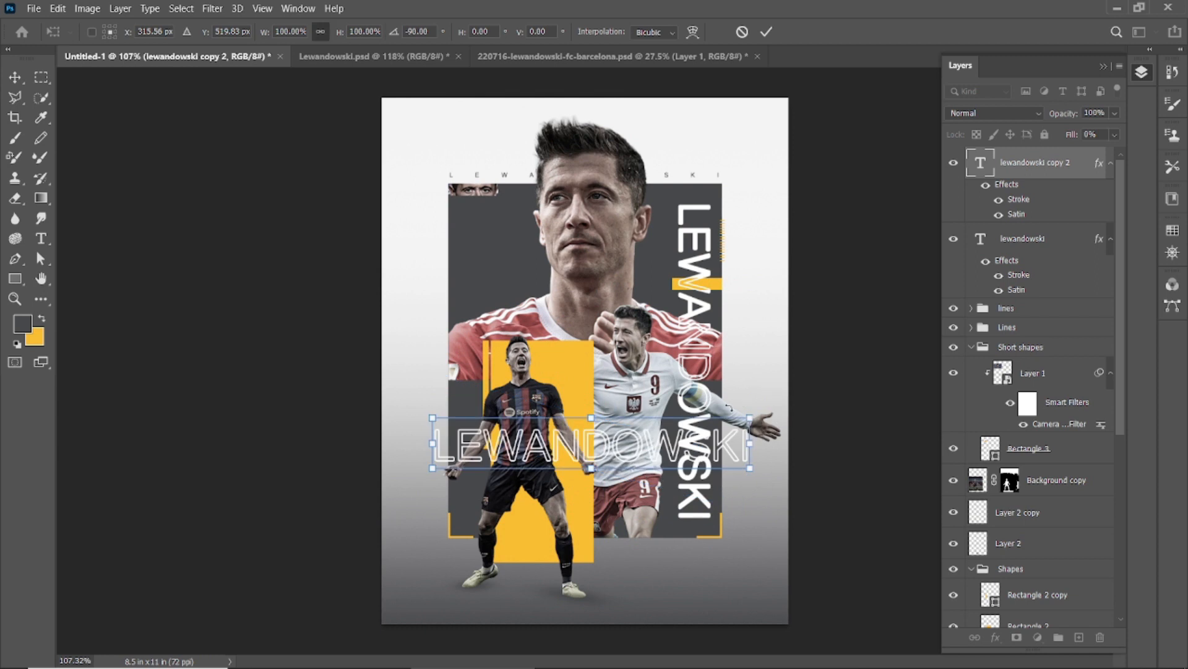
pyautogui.moveTo(584, 460); pyautogui.dragTo(578, 620)
pyautogui.moveTo(746, 605); pyautogui.dragTo(795, 602)
# - Lower the horizontal outline text's opacity to 10% and move its layer directly above Layer 3
pyautogui.moveTo(1066, 118)
pyautogui.mouseDown()
pyautogui.moveTo(1037, 127)
pyautogui.moveTo(1053, 118)
pyautogui.mouseUp()
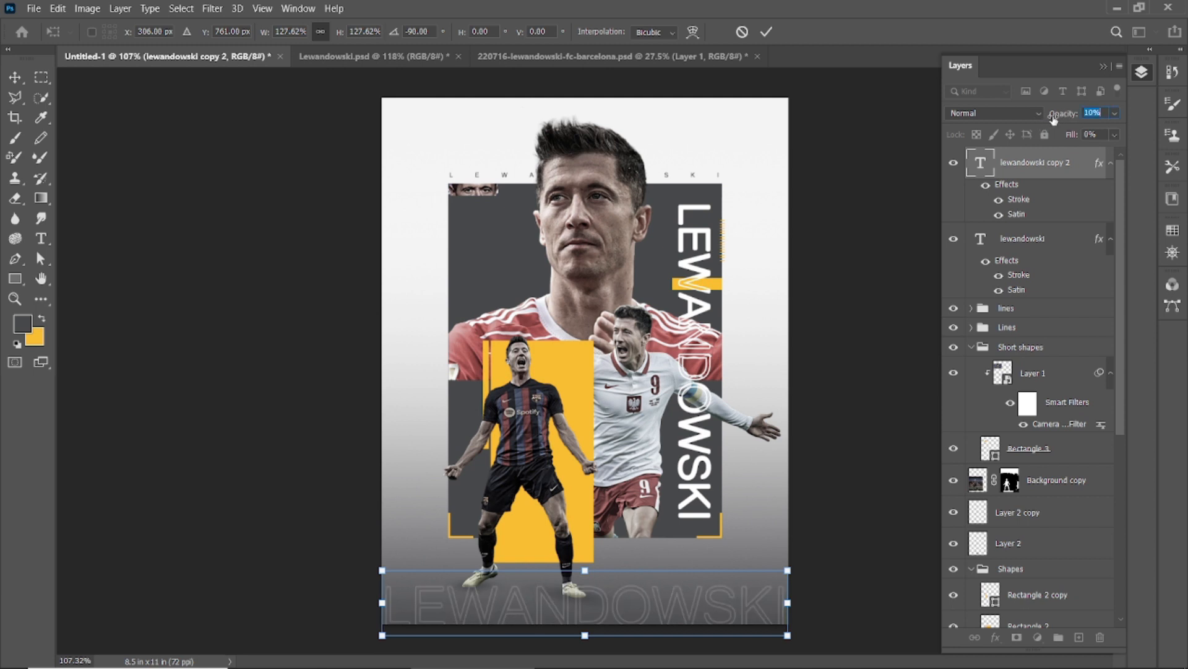
pyautogui.click(767, 31)
pyautogui.moveTo(1034, 170); pyautogui.dragTo(1028, 582)
pyautogui.moveTo(1035, 220); pyautogui.dragTo(1021, 539)
pyautogui.click(802, 505)
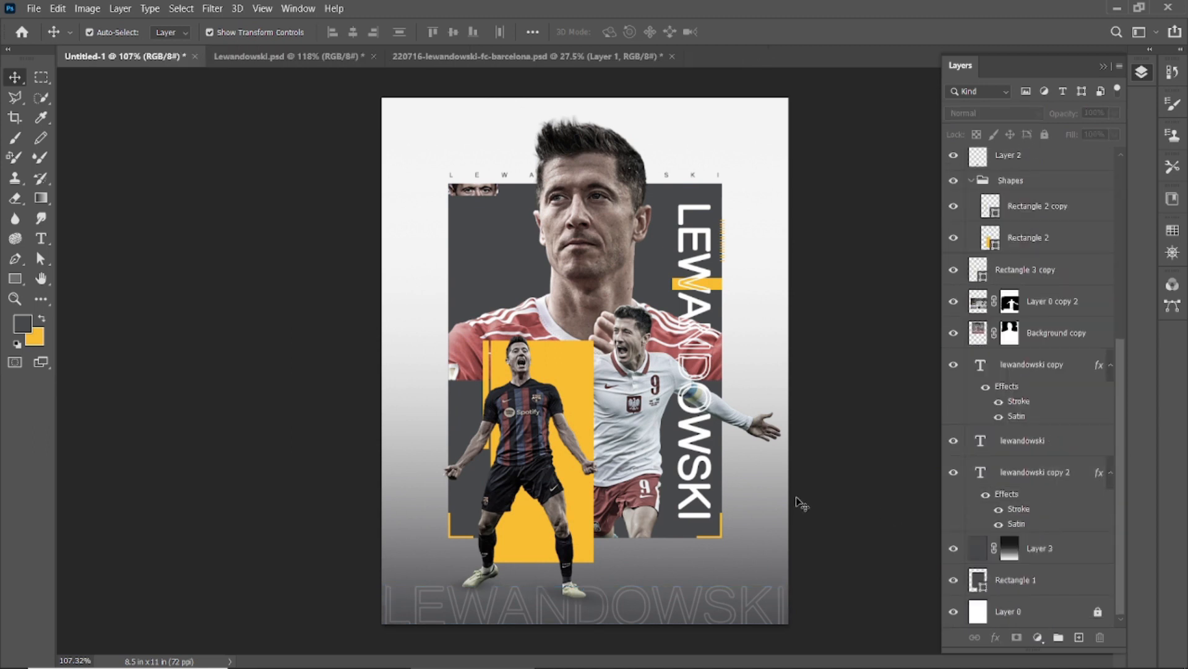
# - Add a new top layer filled with the dark grey foreground colour and set its opacity to 12%
pyautogui.scroll(1, 875, 407)
pyautogui.scroll(5, 1001, 338)
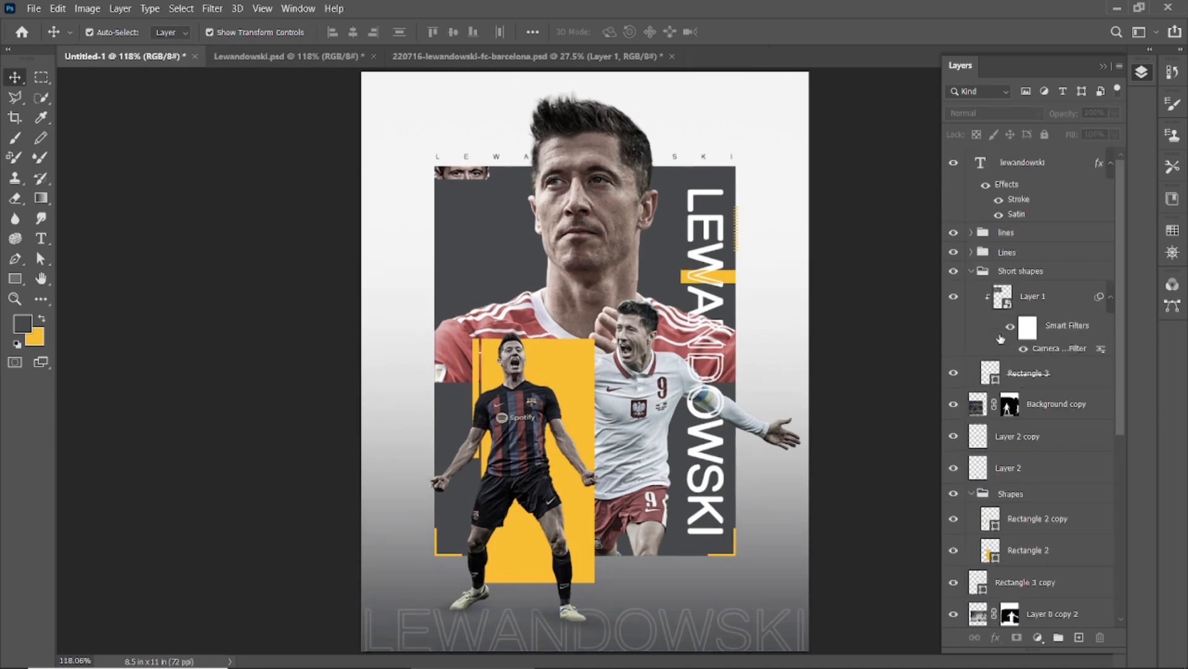
pyautogui.click(1079, 637)
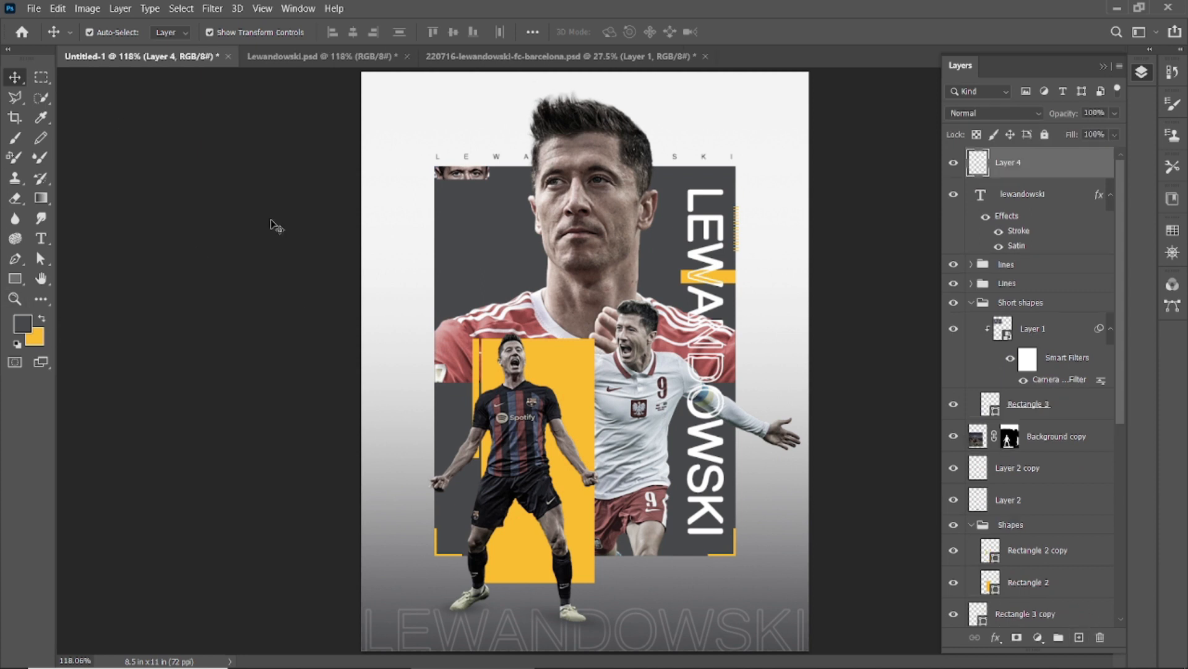
pyautogui.hotkey('alt', 'BackSpace')
pyautogui.moveTo(1065, 115)
pyautogui.mouseDown()
pyautogui.moveTo(1029, 126)
pyautogui.moveTo(1056, 118)
pyautogui.mouseUp()
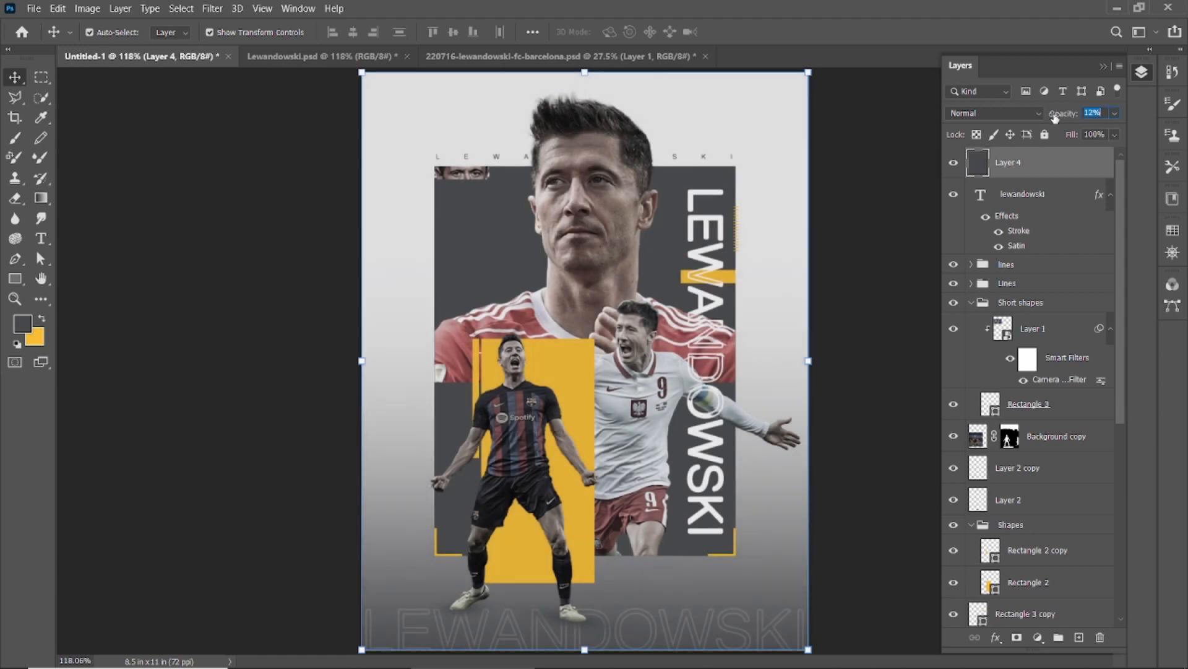
# - Toggle Layer 4's visibility to compare the poster with and without the grey tint, leaving the layer hidden
pyautogui.click(953, 164)
pyautogui.click(953, 164)
pyautogui.scroll(-2, 860, 230)
pyautogui.click(862, 221)
pyautogui.click(954, 164)
pyautogui.click(954, 164)
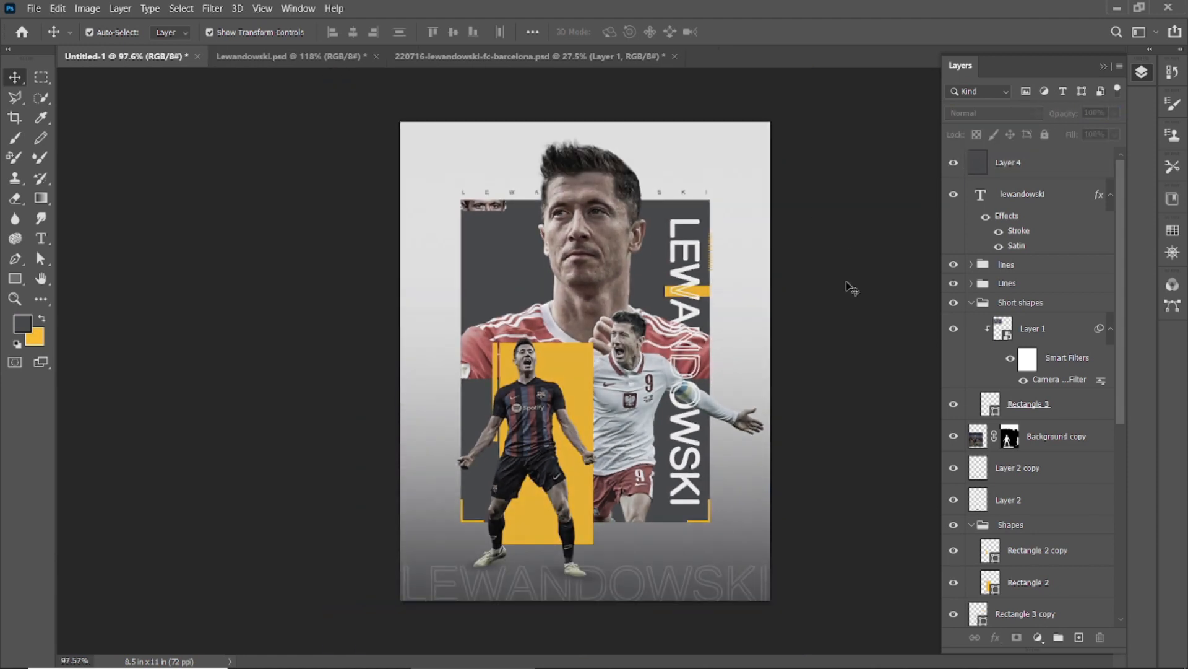
pyautogui.scroll(2, 558, 301)
pyautogui.click(513, 333)
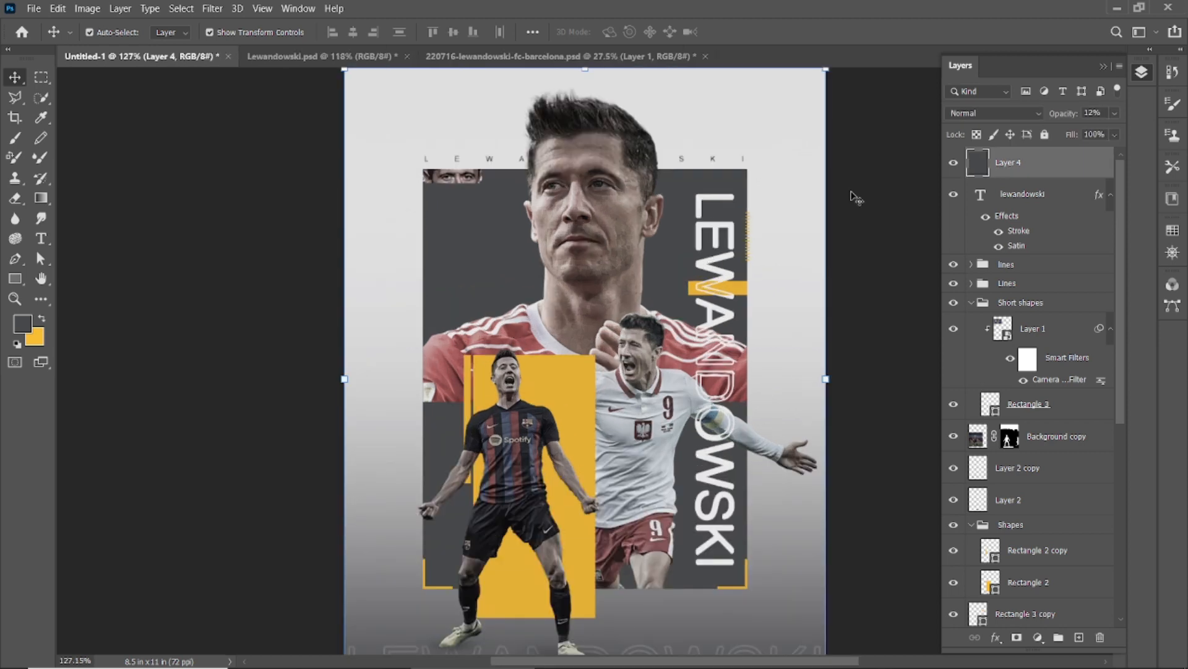
pyautogui.click(950, 162)
# - Paint black with a 73 px brush on the large portrait's layer mask to fade out the red shirt's lower edge
pyautogui.click(615, 266)
pyautogui.scroll(-2, 1036, 419)
pyautogui.click(1009, 454)
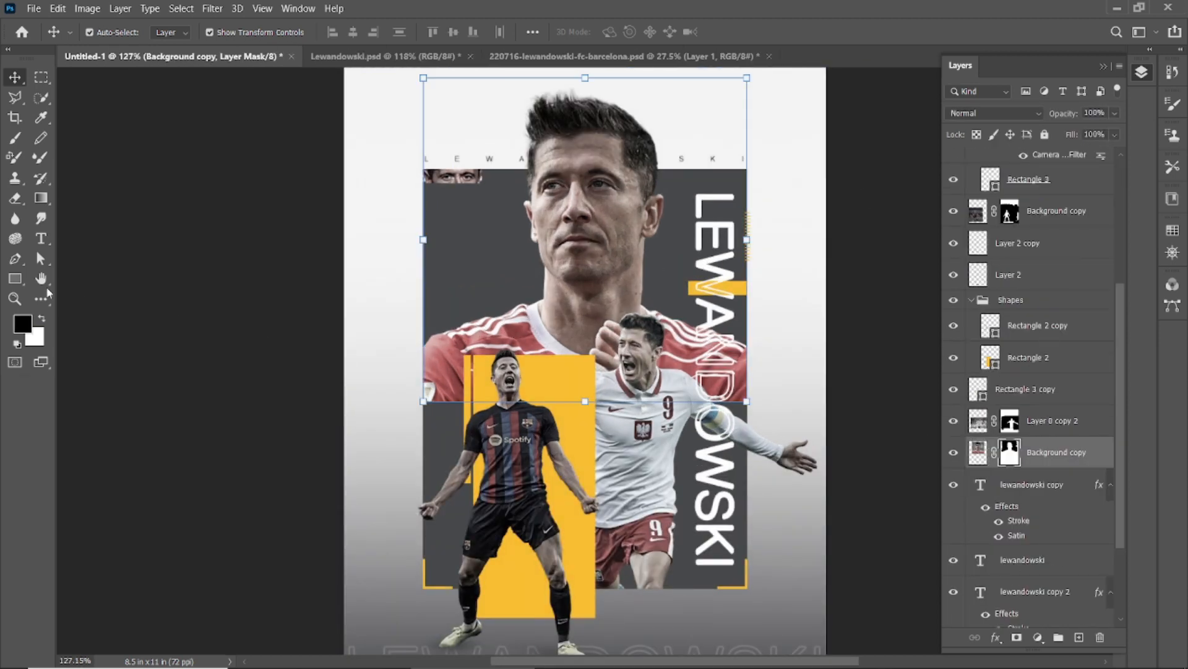
pyautogui.click(15, 138)
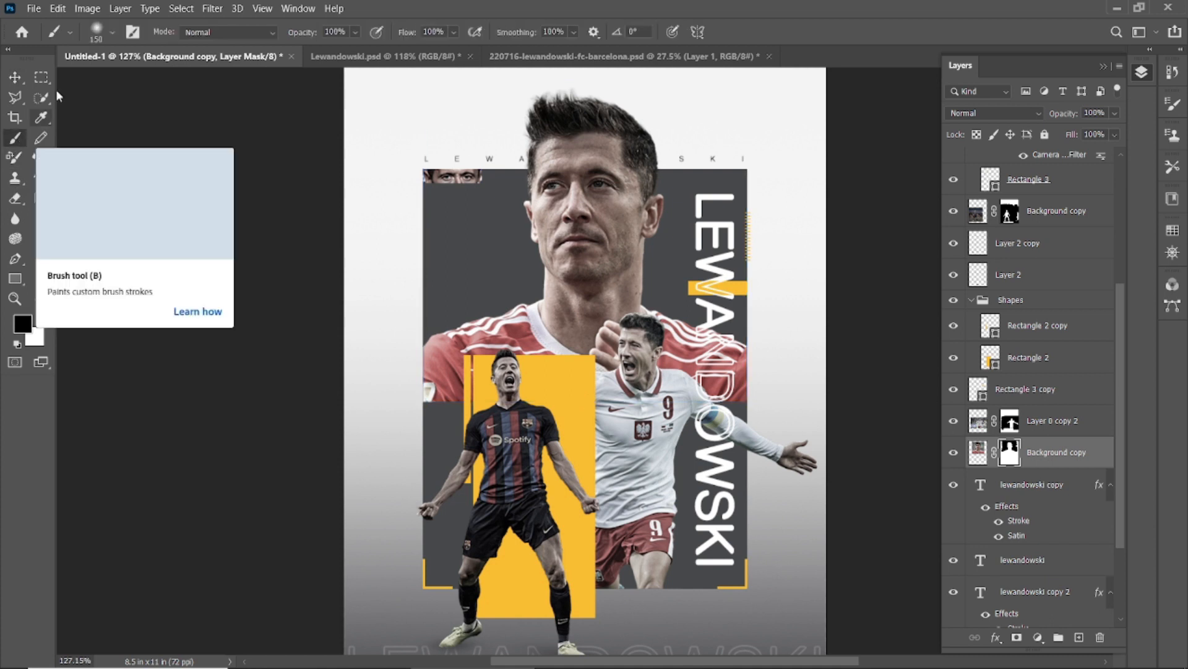
pyautogui.click(103, 32)
pyautogui.scroll(-5, 127, 339)
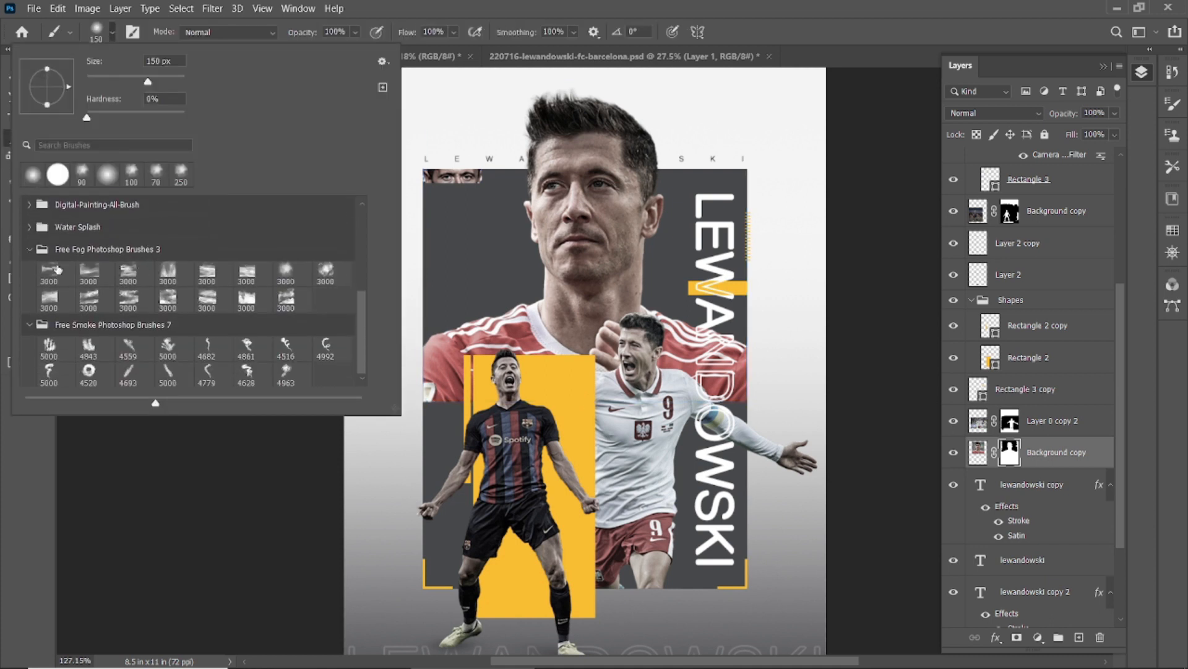
pyautogui.click(288, 276)
pyautogui.click(125, 81)
pyautogui.click(508, 41)
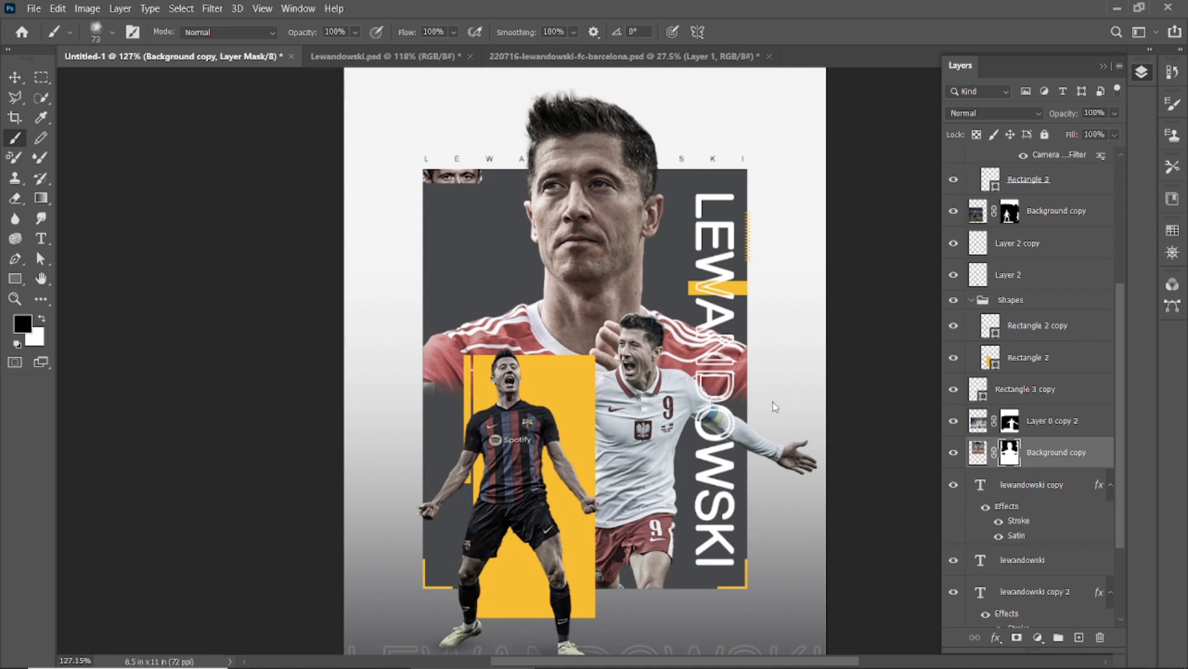
pyautogui.scroll(3, 773, 407)
pyautogui.scroll(-5, 687, 433)
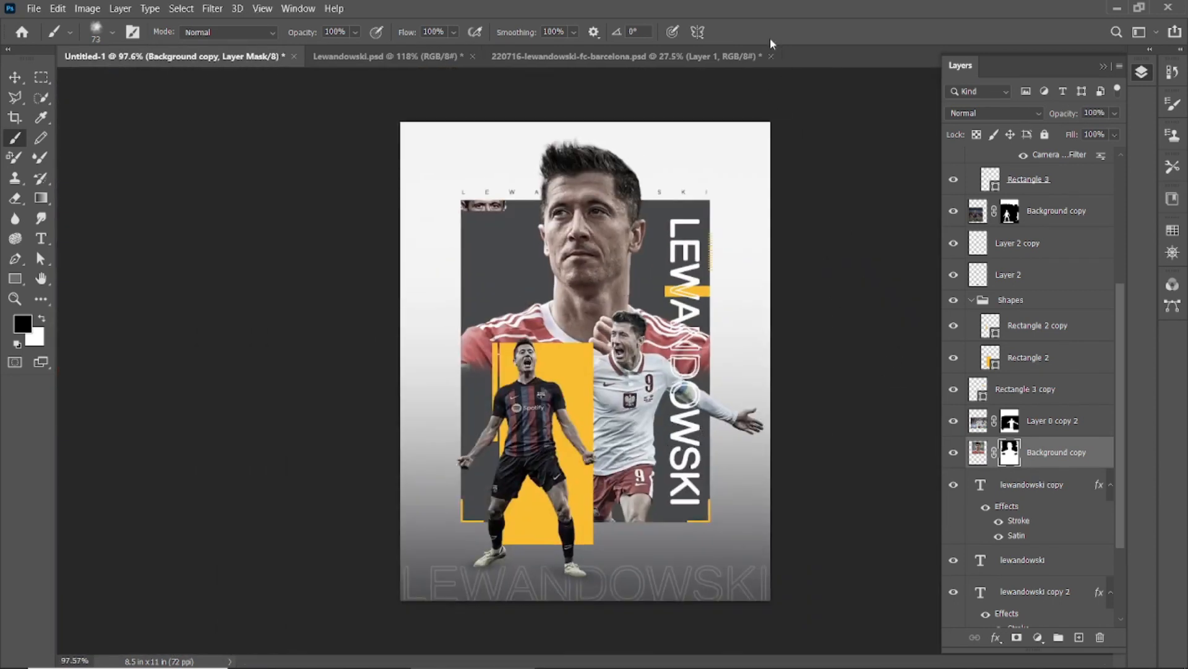
# - Deselect the portrait, fit the poster in full-screen mode, and make Layer 4 visible again
pyautogui.click(13, 79)
pyautogui.click(833, 307)
pyautogui.hotkey('ctrl', '0')
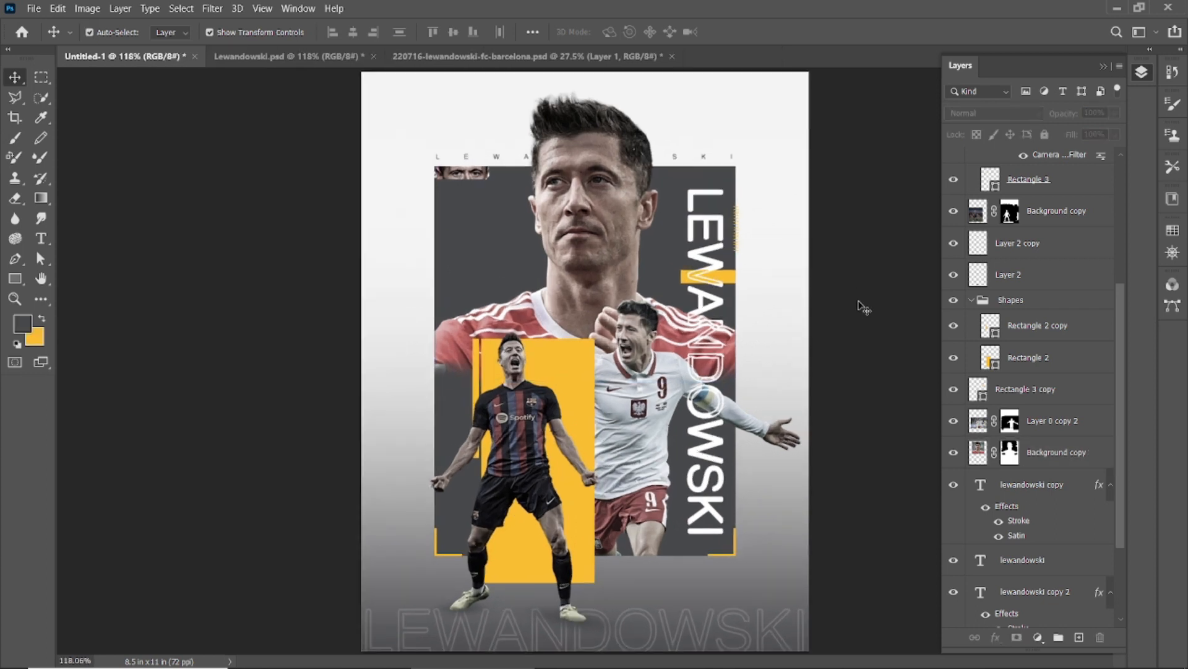
pyautogui.press('f')
pyautogui.scroll(5, 947, 208)
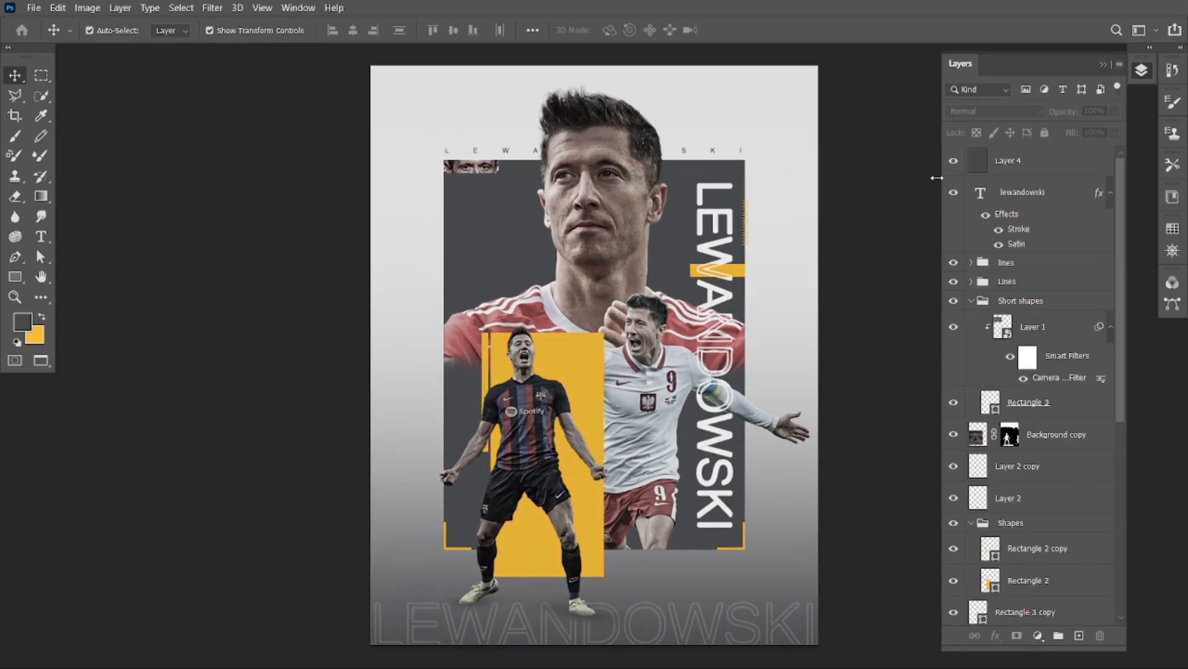